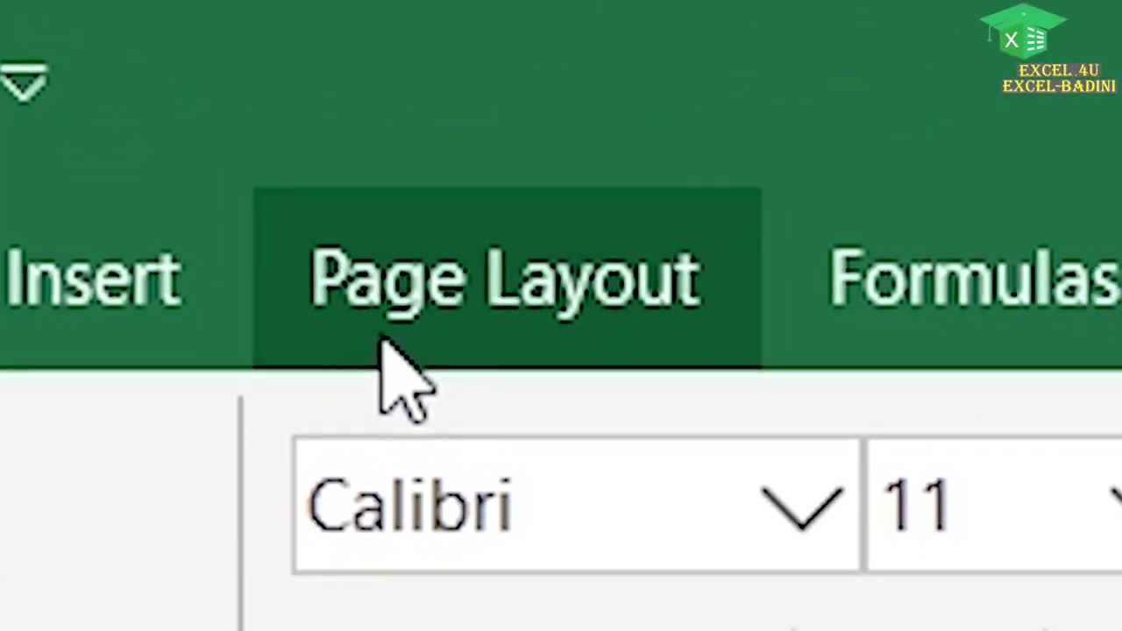
- Turn on Sheet Right-to-Left from Page Layout so Sheet1's column A sits on the right
left_click(399, 364)
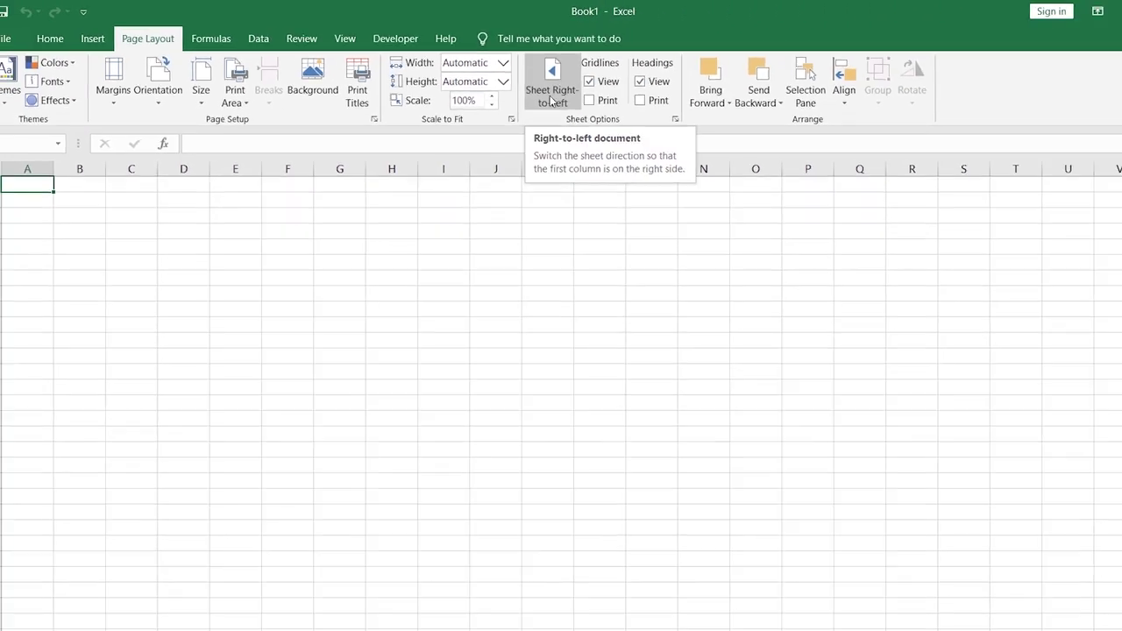
left_click(551, 99)
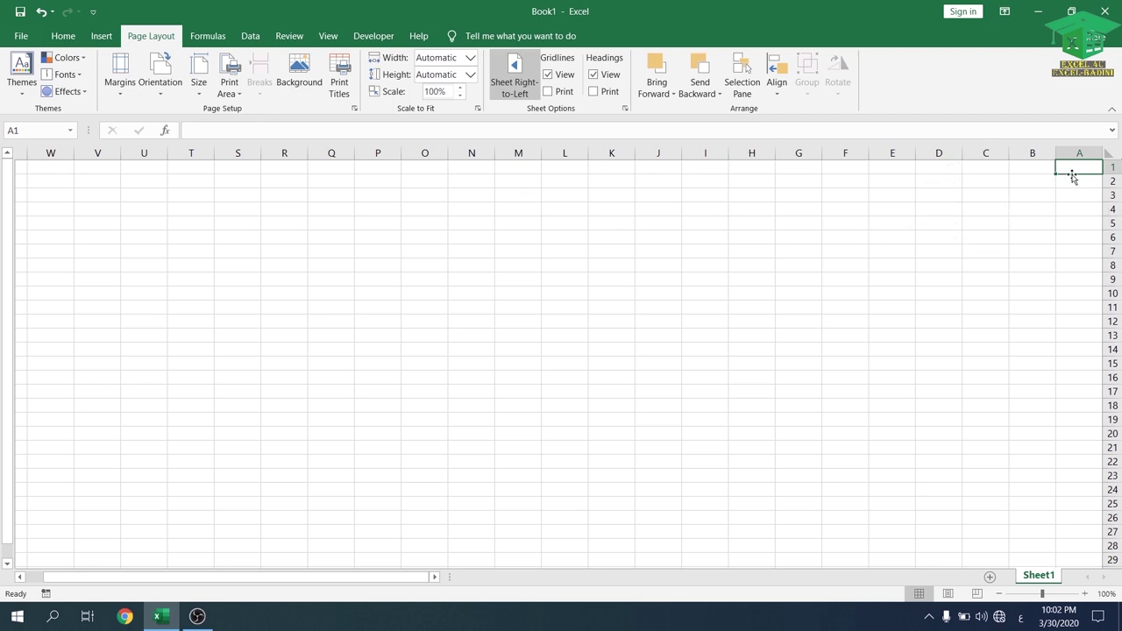
- Enter the headings ژ, ناڤ کارمەندی and مێژویا دەستپێکرنێ in A2:C2
left_click(1075, 182)
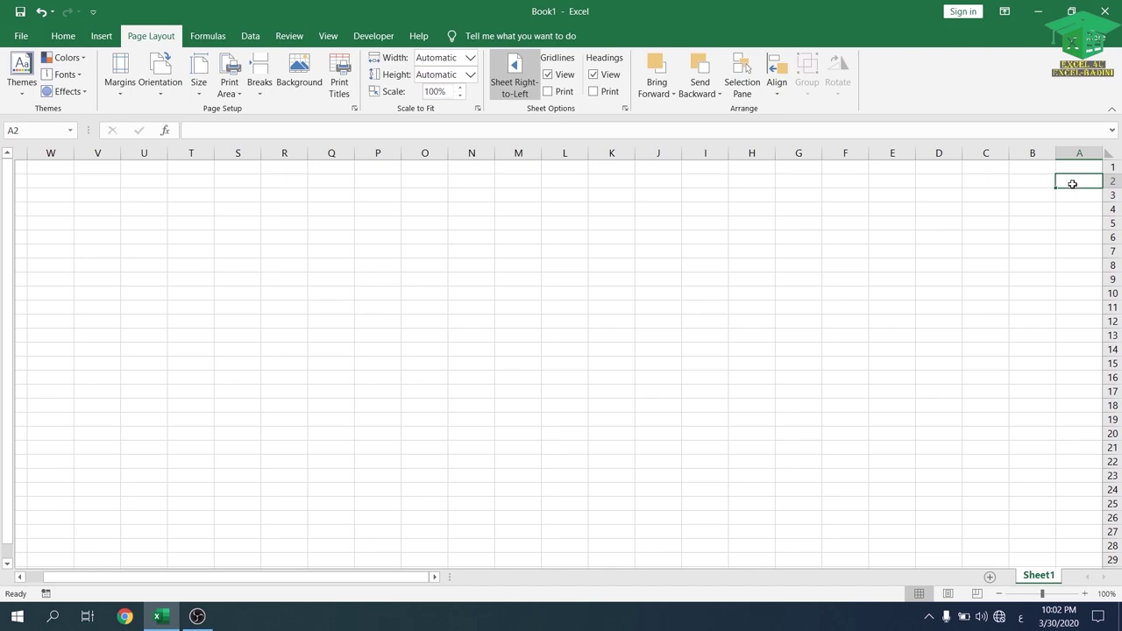
type("ژ")
key("Tab")
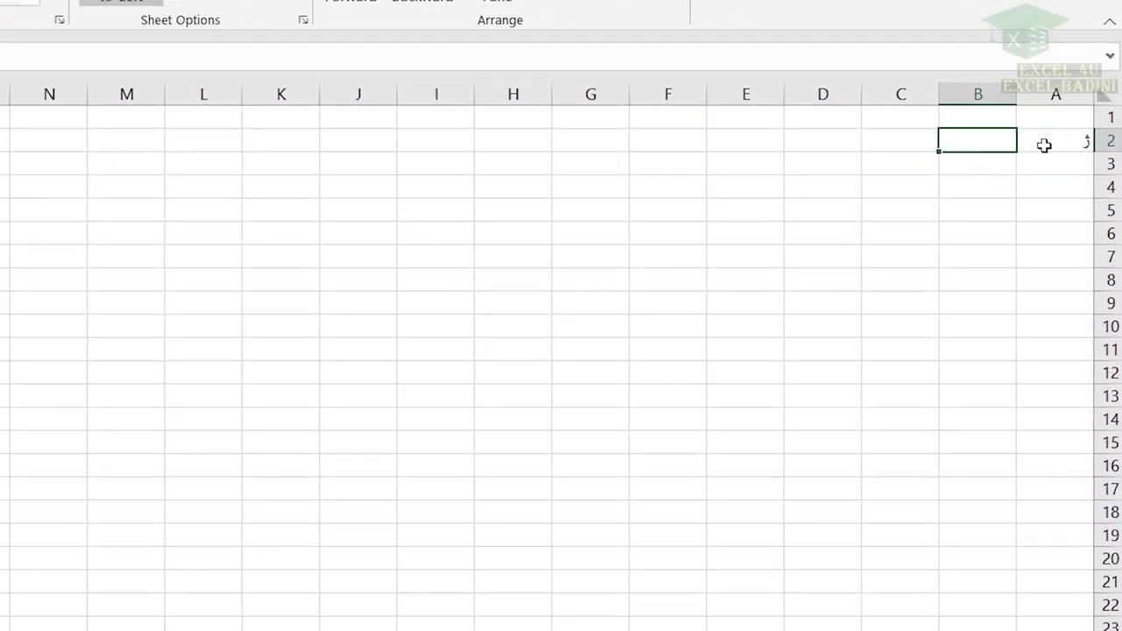
type("ناف")
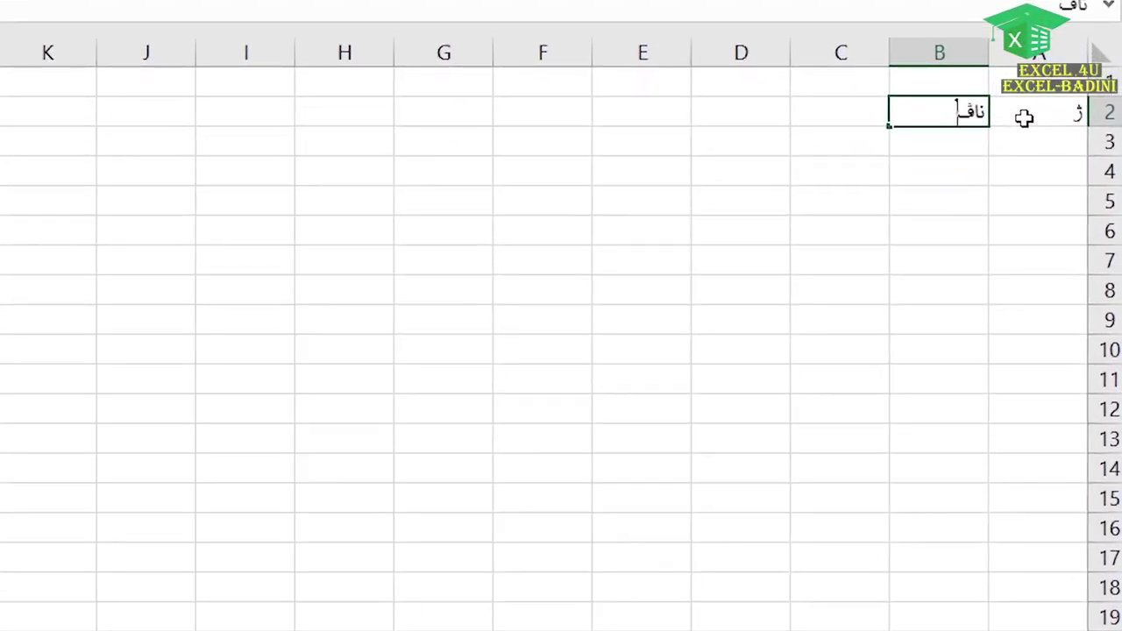
key("BackSpace")
type("ڤێ کارمەندی")
key("Tab")
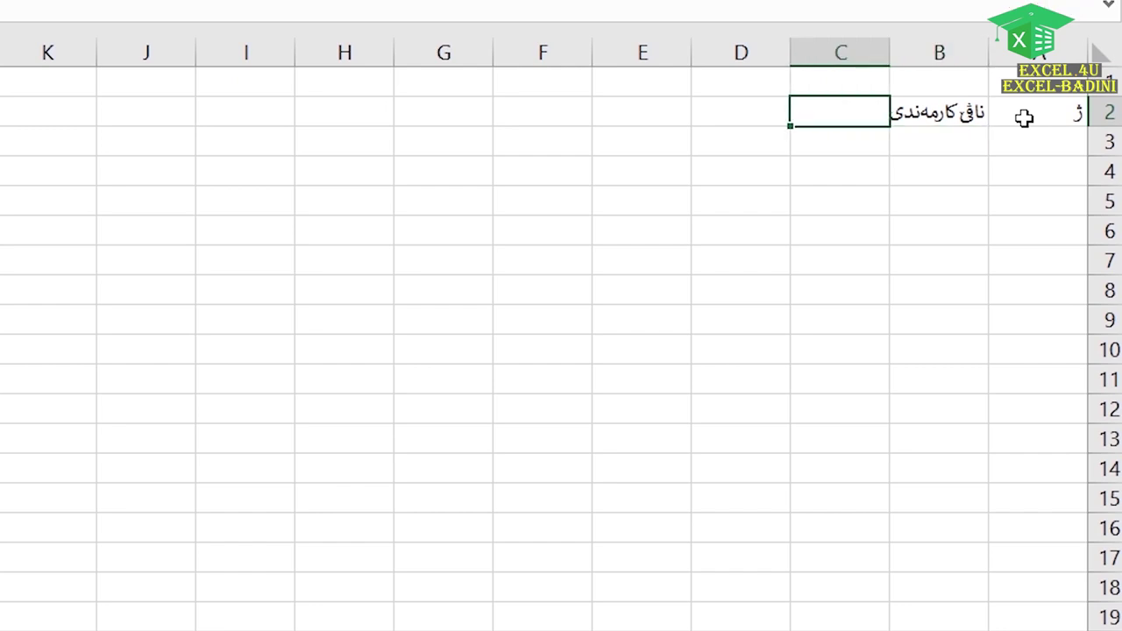
type("مێژویا دەست")
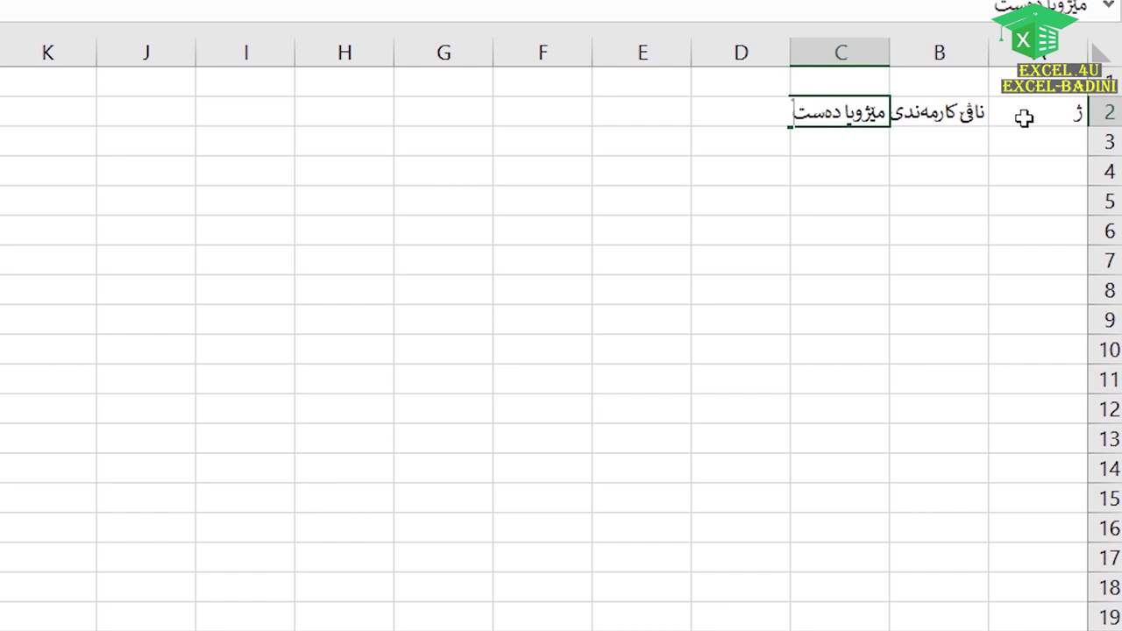
type("پێکرنێ")
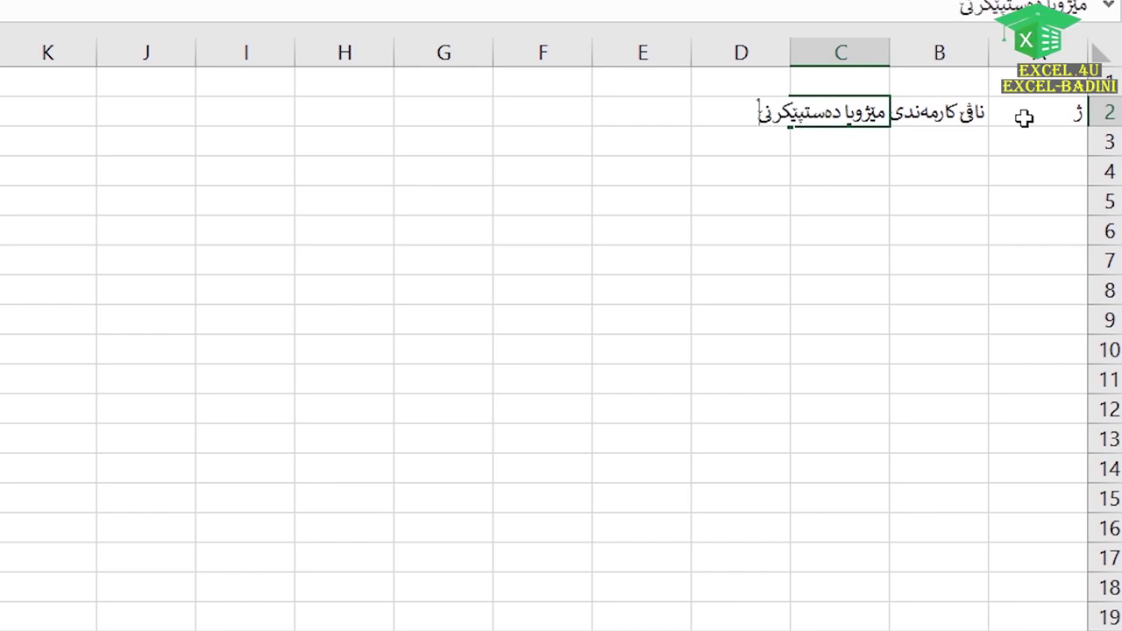
key("Tab")
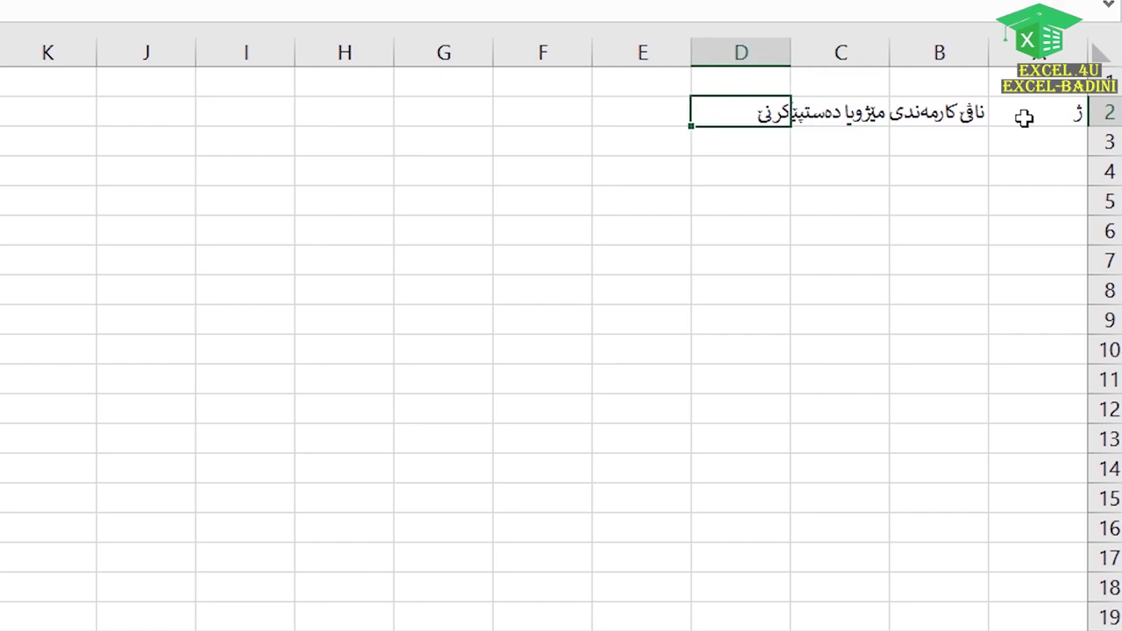
- Add مووچە in D2 and the corrected رێژەیاکاری in E2, then select the whole sheet
type("مووچە")
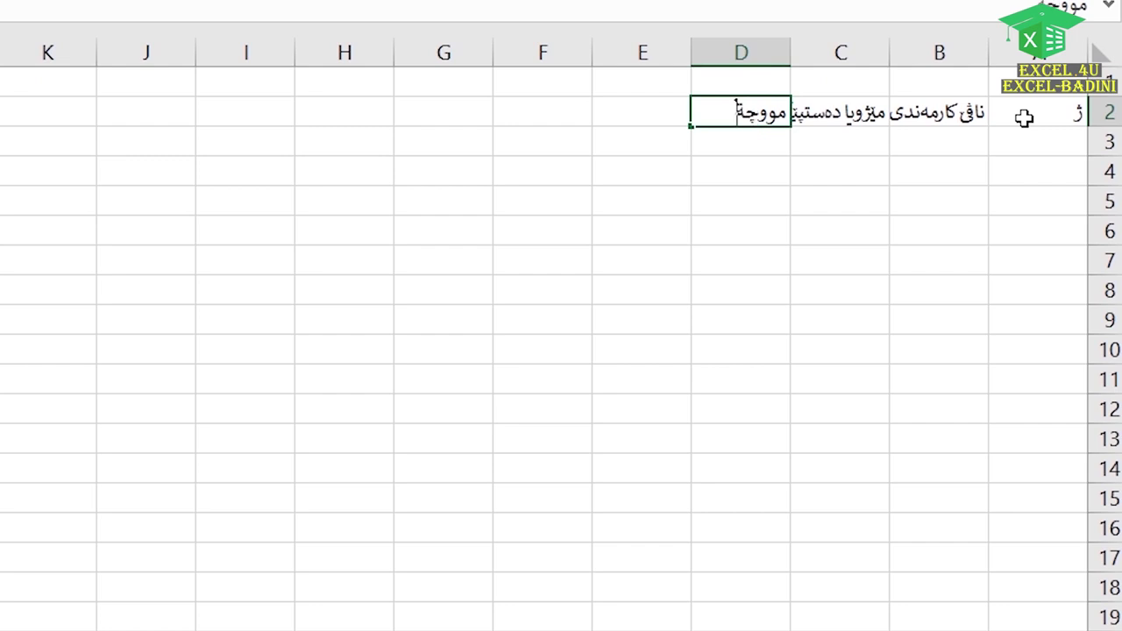
key("Tab")
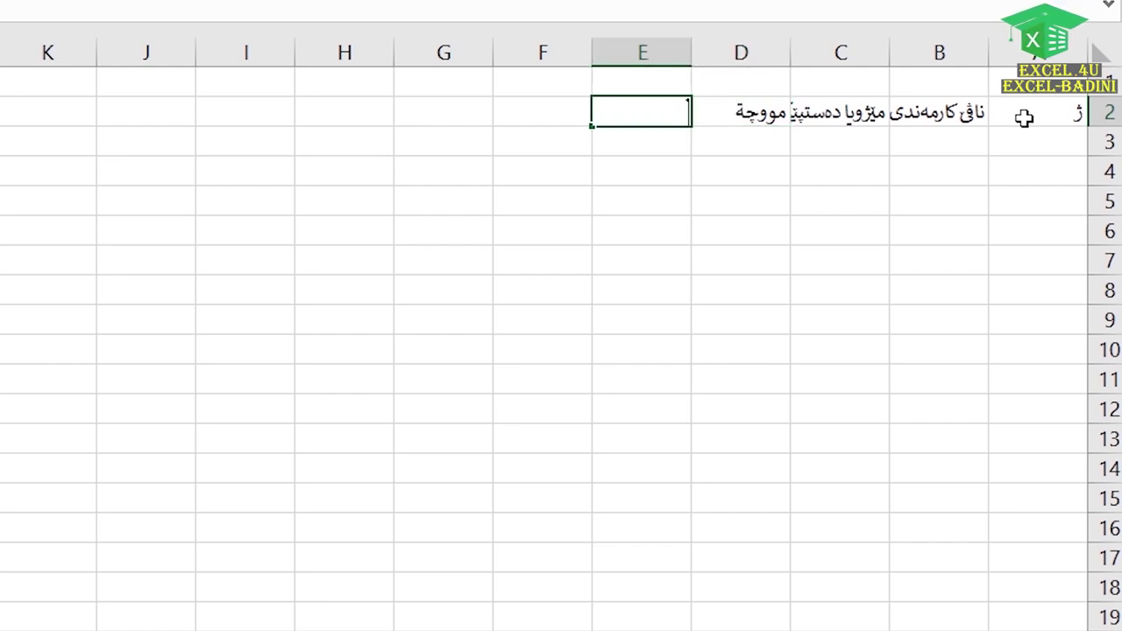
type("رێچەیاکاری")
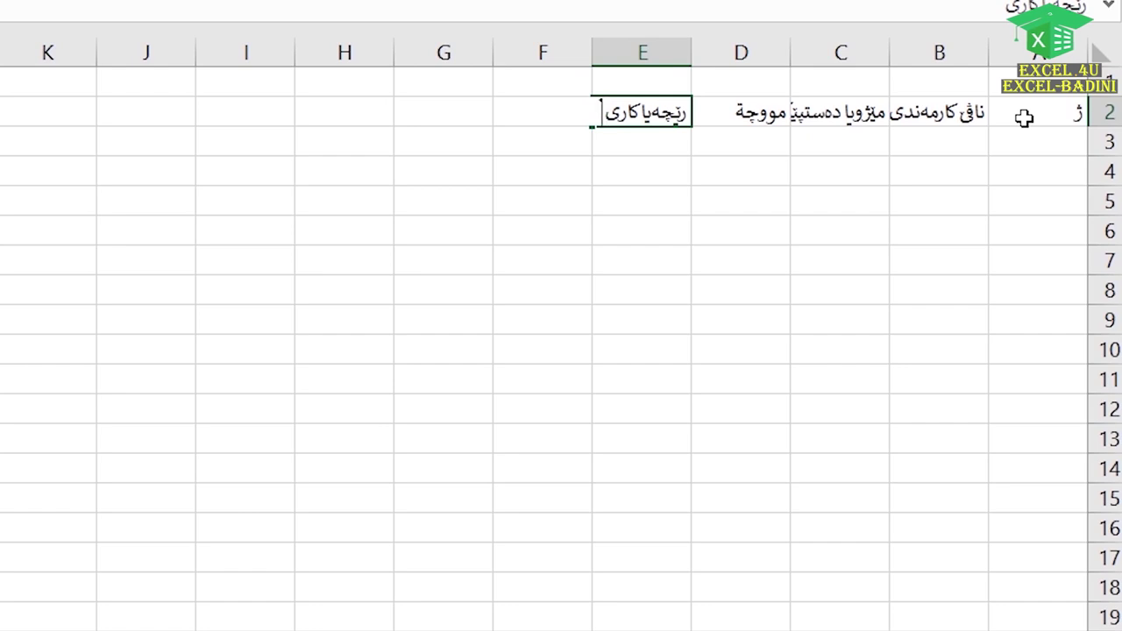
key("Return")
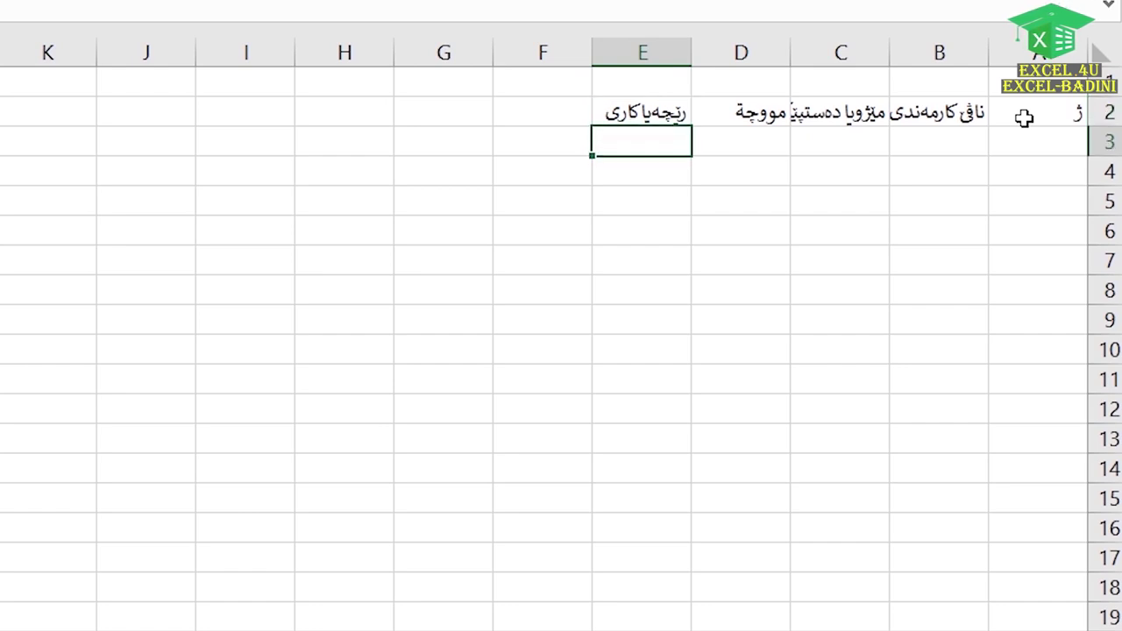
left_click(663, 112)
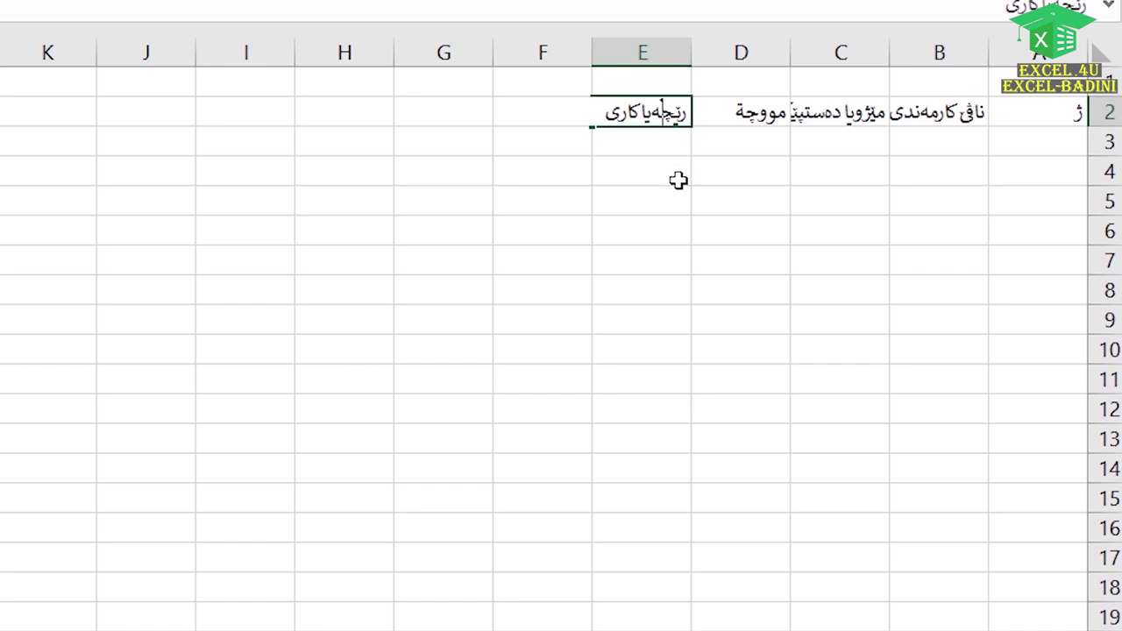
key("BackSpace")
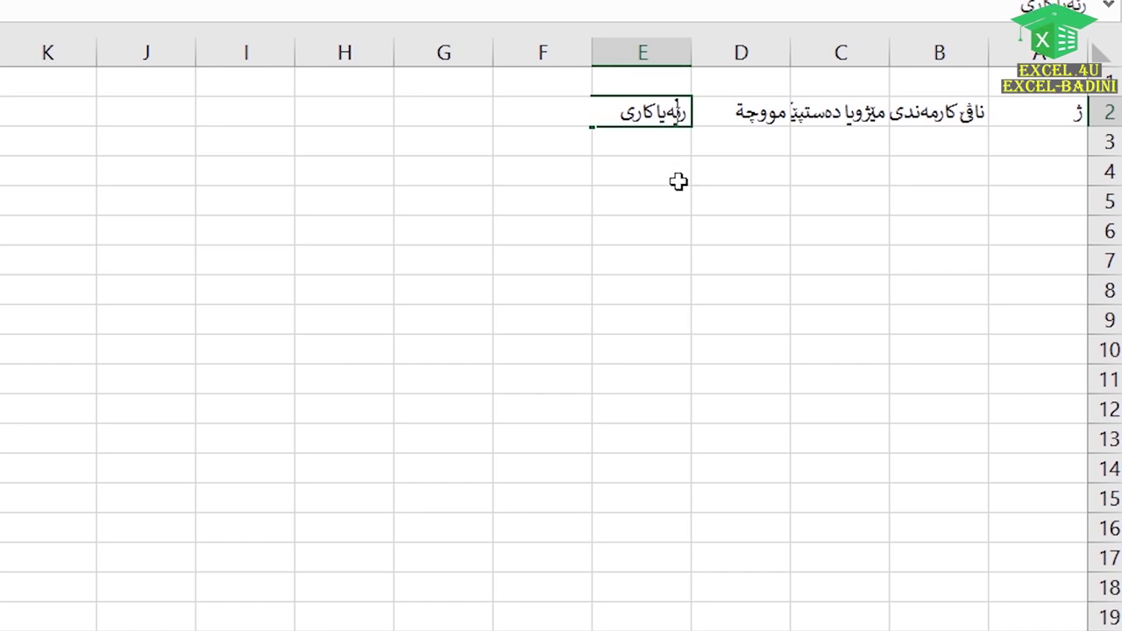
type("ژ")
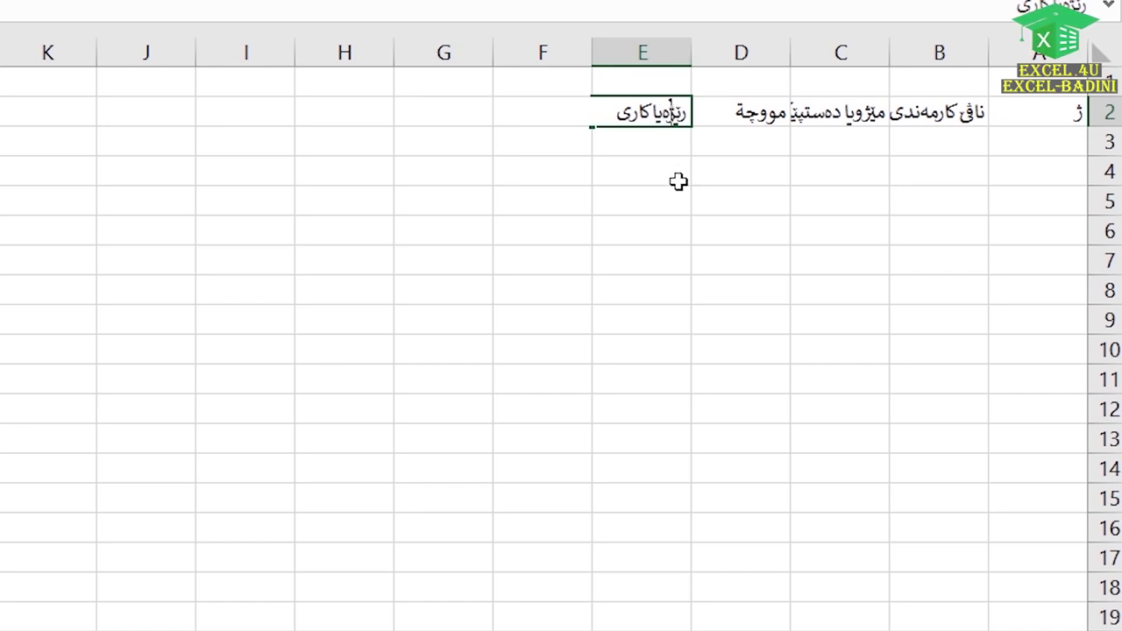
key("Return")
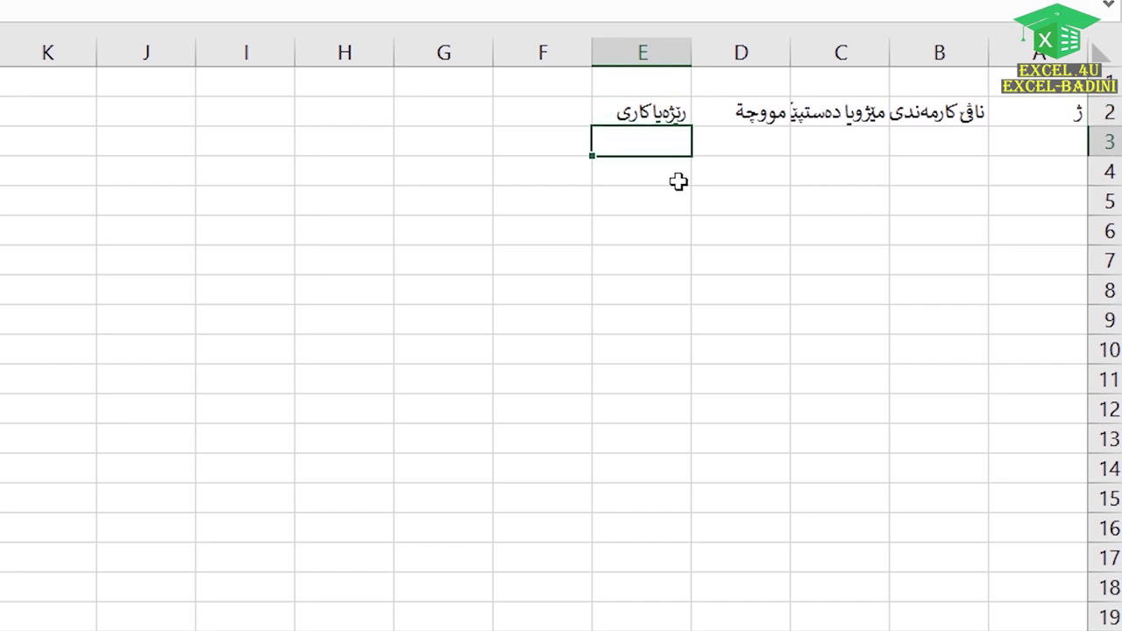
left_click(1103, 50)
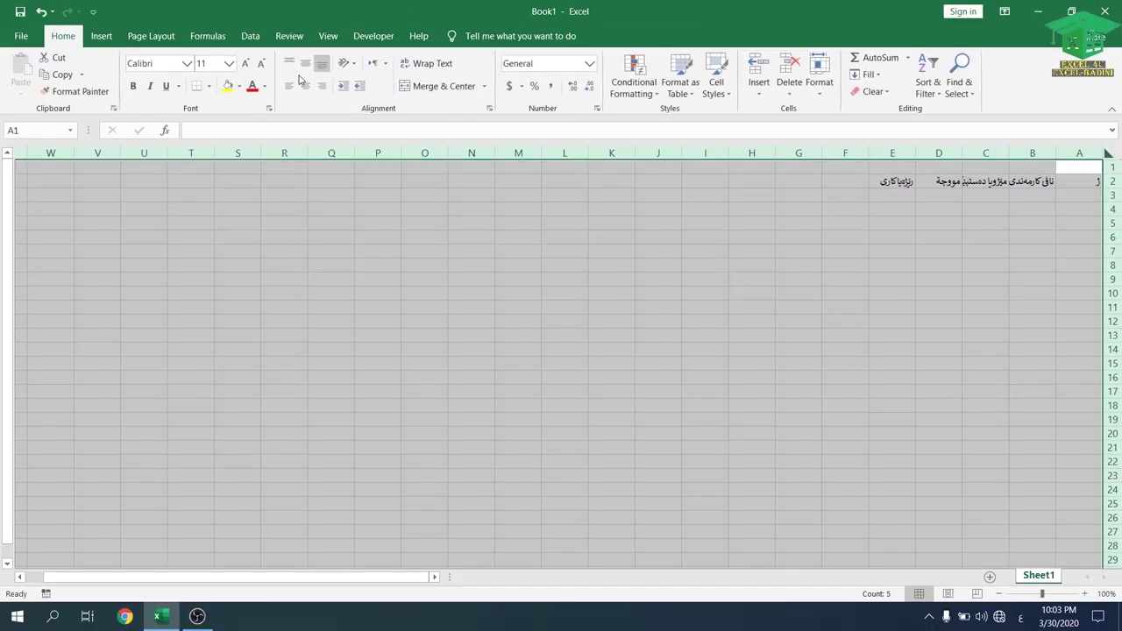
- Raise the whole sheet's font size to 24, then select the table range A2:F10
left_click(249, 63)
left_click(249, 63)
left_click(248, 63)
left_click(248, 63)
left_click(248, 63)
left_click(248, 63)
left_click(248, 63)
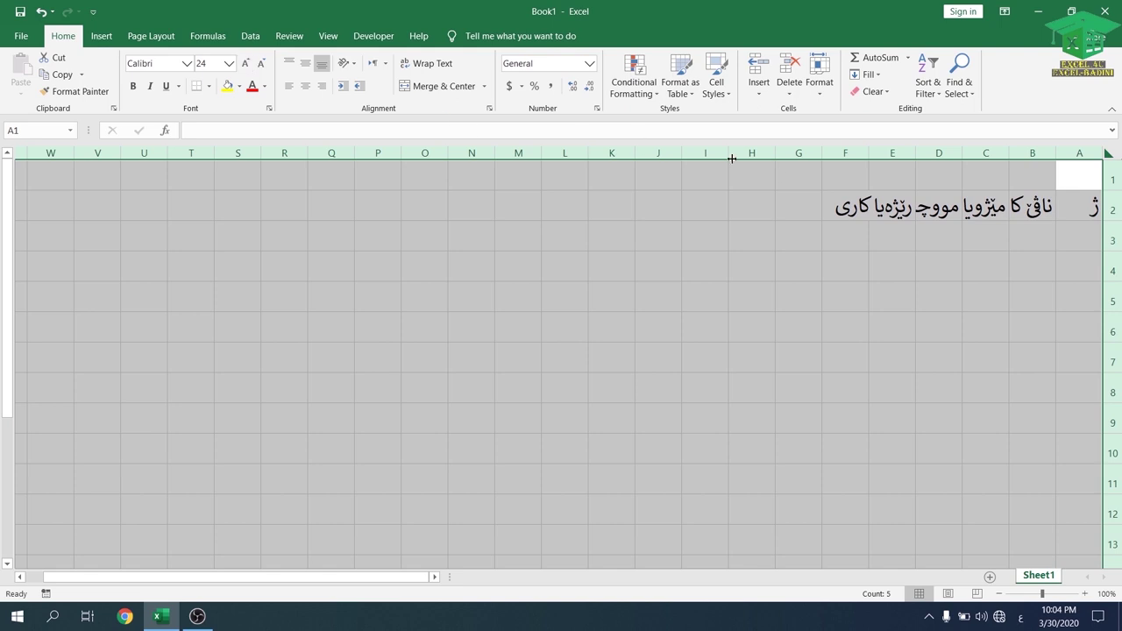
left_click(1017, 209)
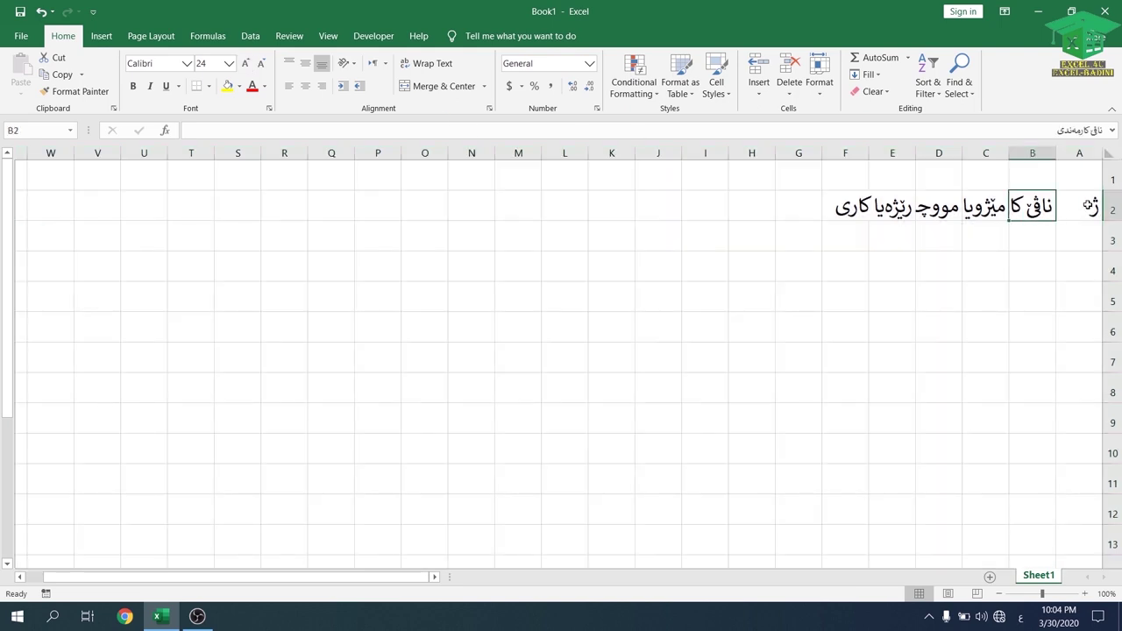
left_click_drag(1090, 206, 833, 450)
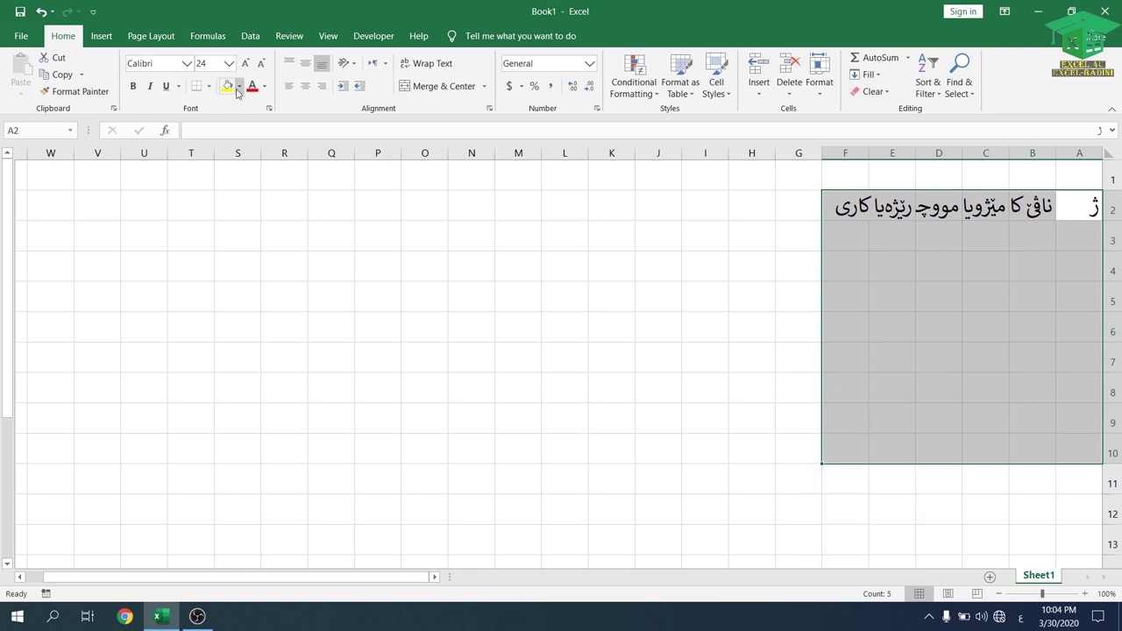
- Apply All Borders to A2:F10 and fill the header row A2:F2 yellow
left_click(207, 86)
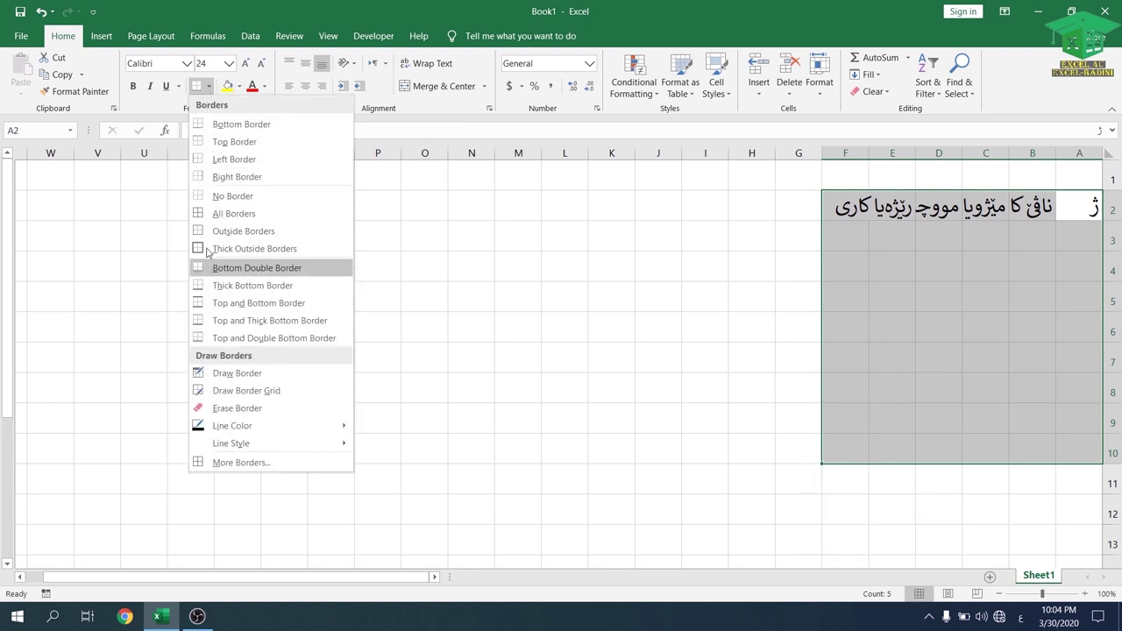
left_click(213, 213)
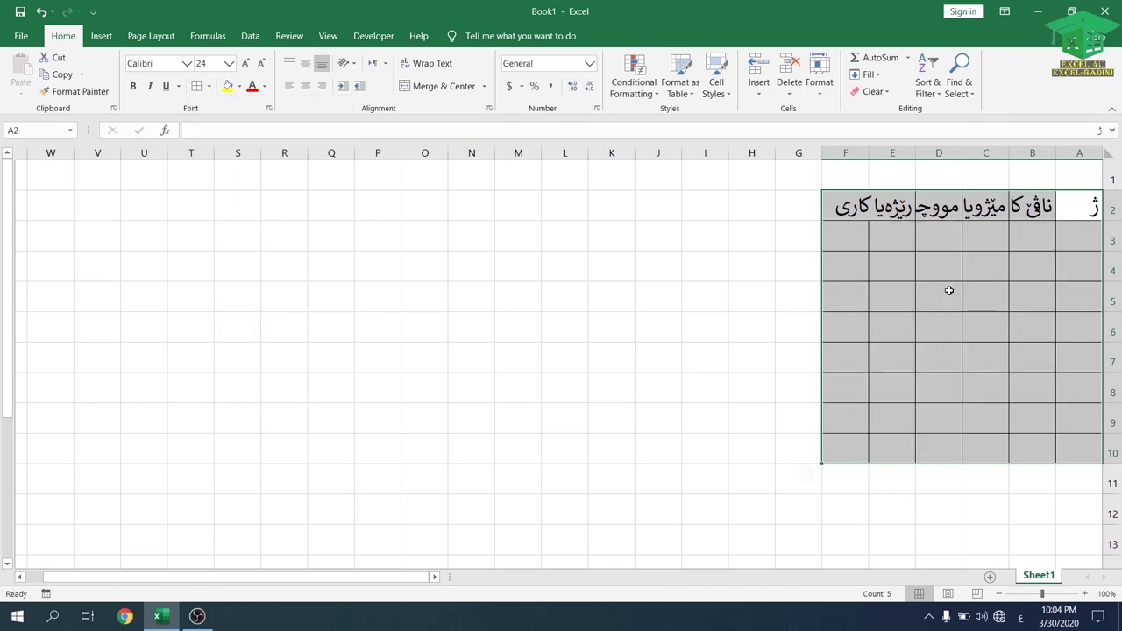
left_click(948, 290)
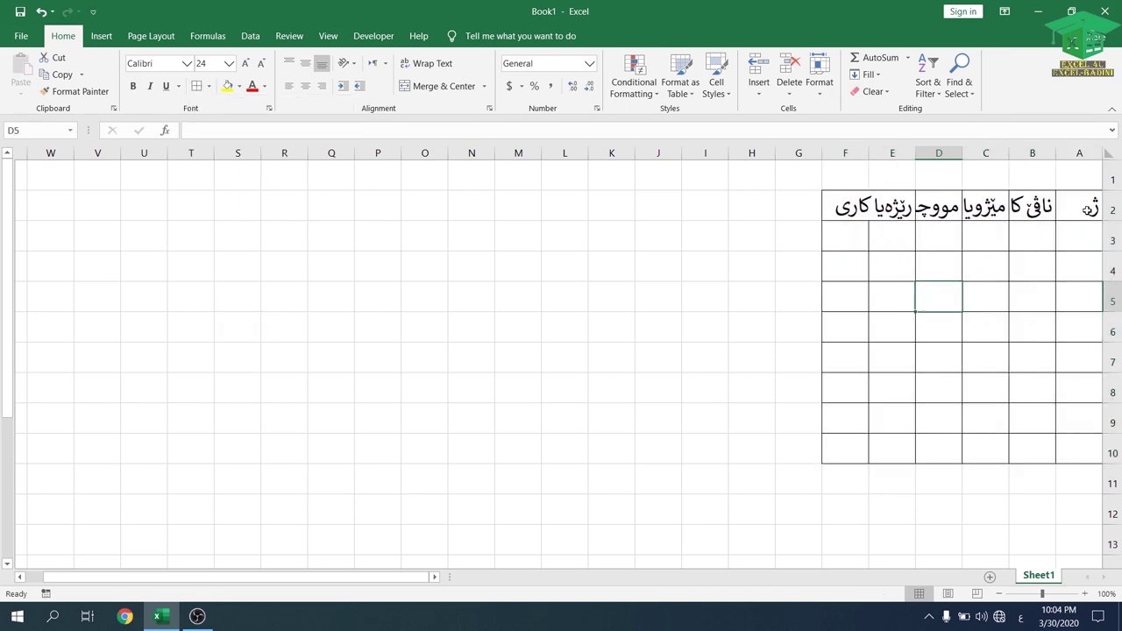
left_click_drag(1088, 210, 846, 211)
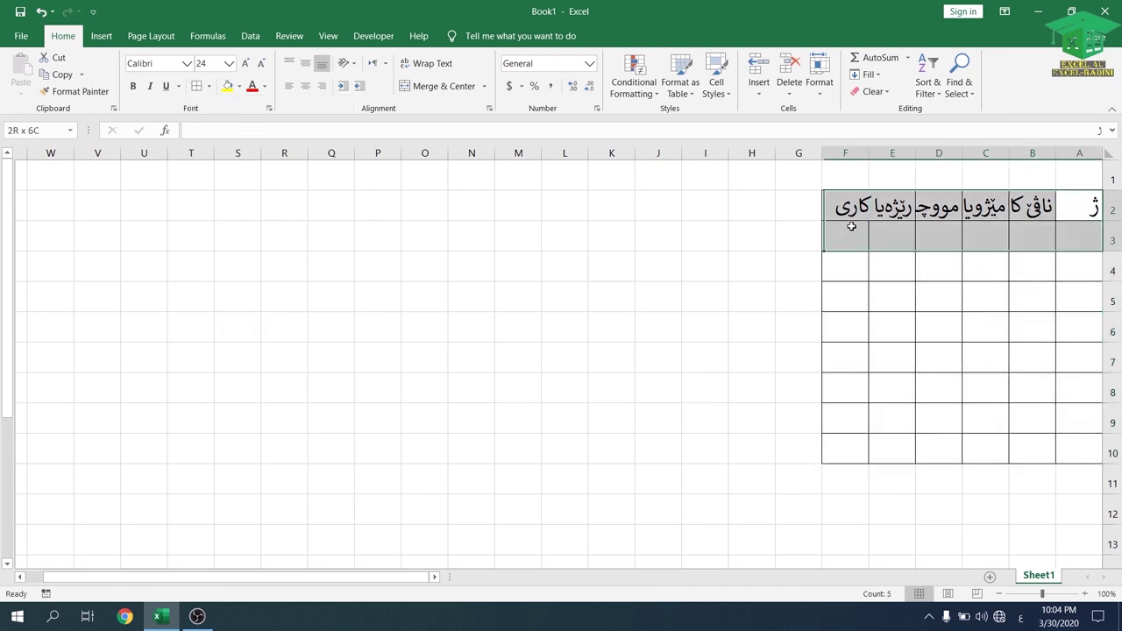
left_click(227, 86)
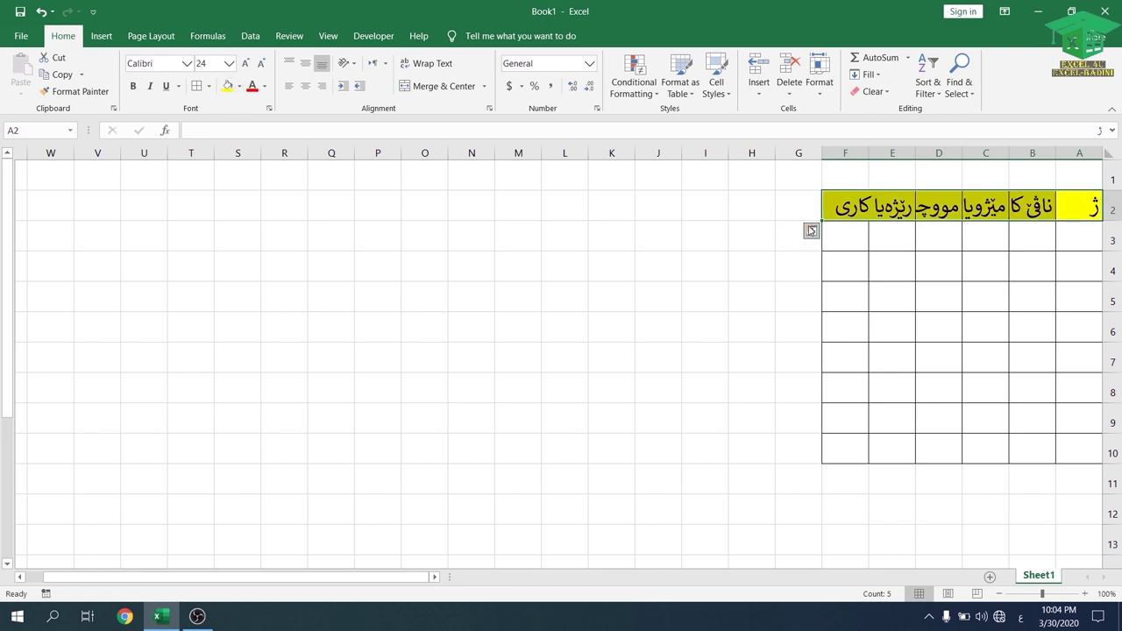
left_click(843, 235)
- Fill the data rows A3:F10 light blue, then select columns A to F
left_click_drag(1071, 241, 853, 457)
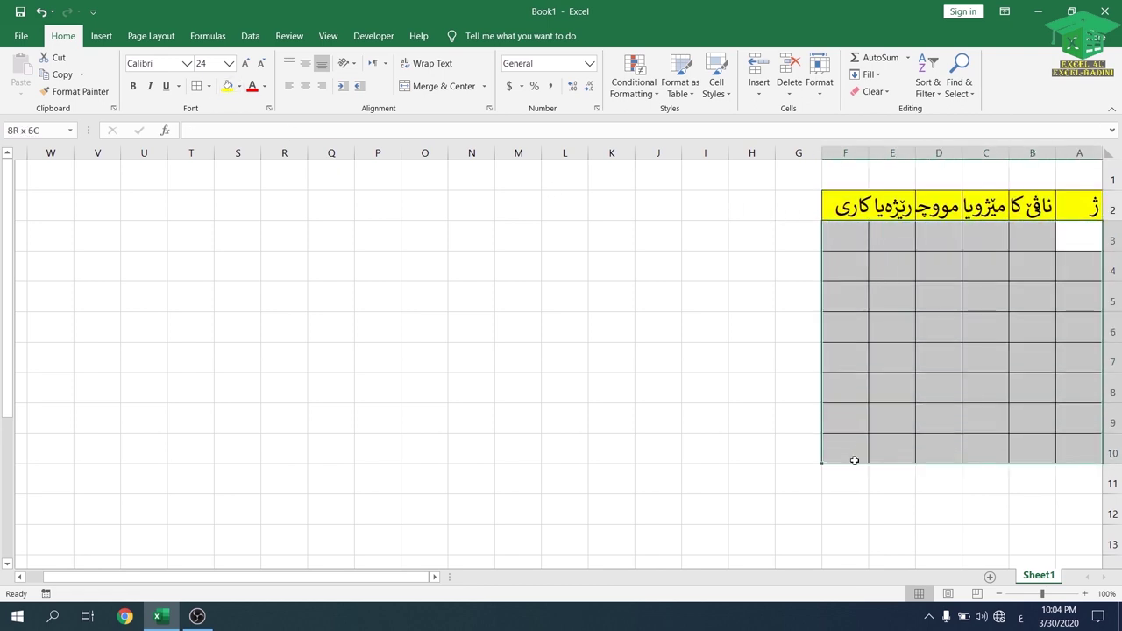
left_click(239, 86)
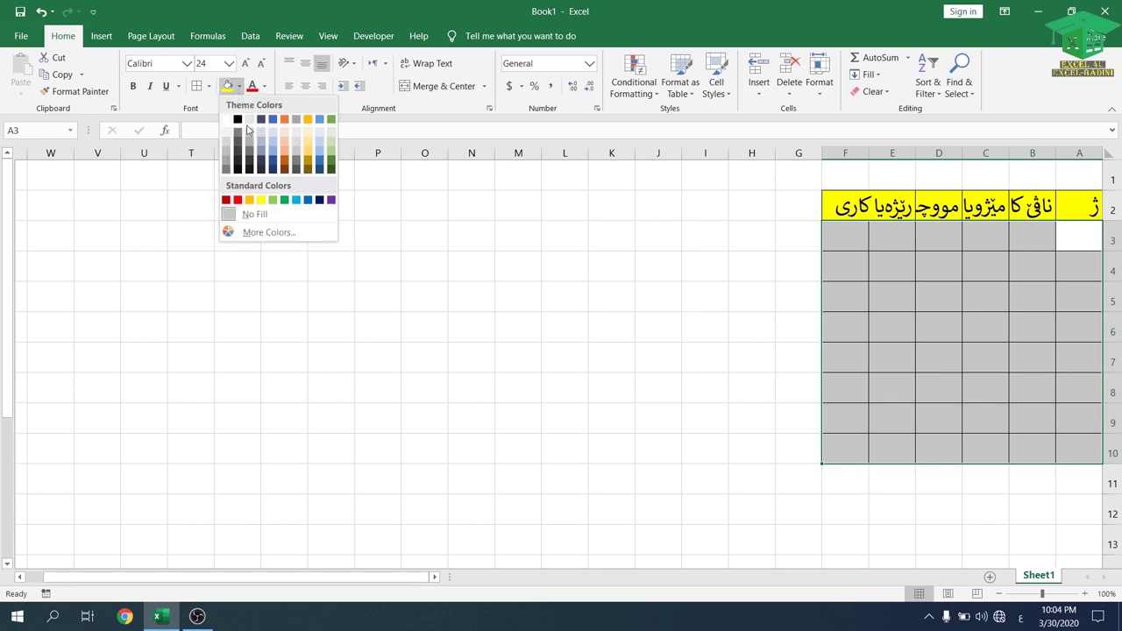
left_click(320, 143)
left_click(1043, 201)
left_click_drag(1088, 154, 852, 154)
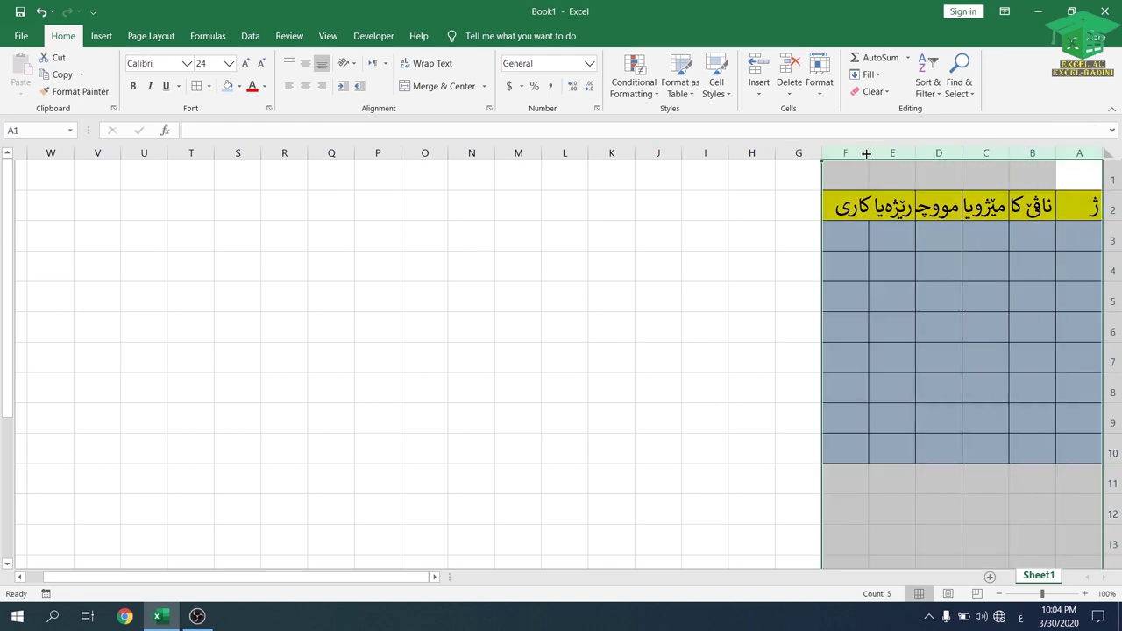
- Auto-fit columns A–F to the headings, delete empty column F, and select A2:E10
double_click(868, 153)
left_click(834, 256)
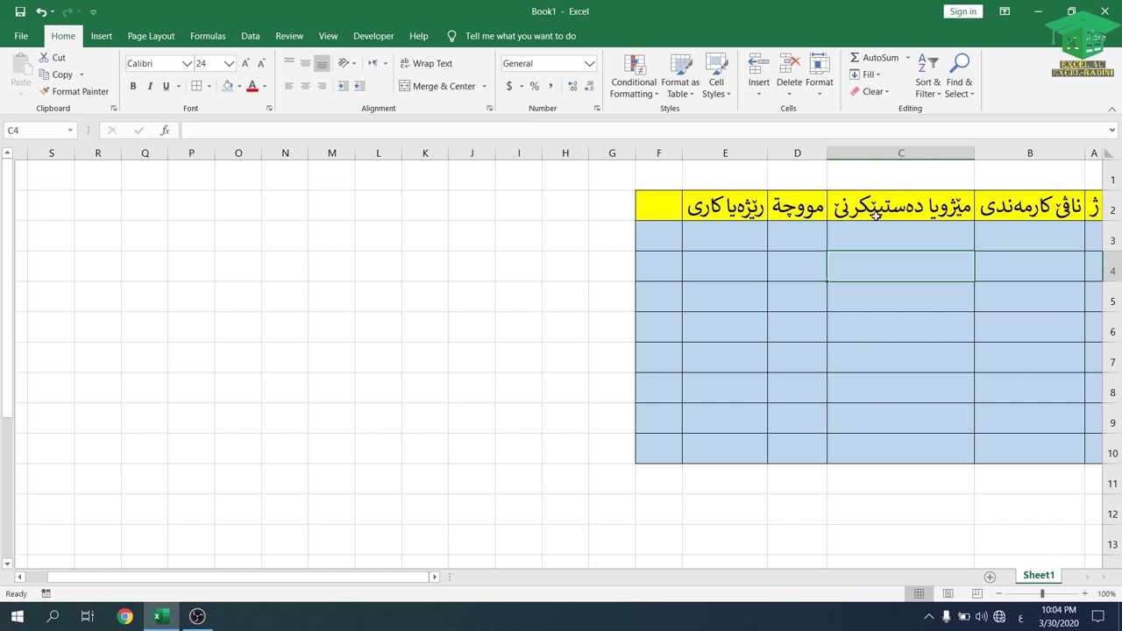
right_click(658, 154)
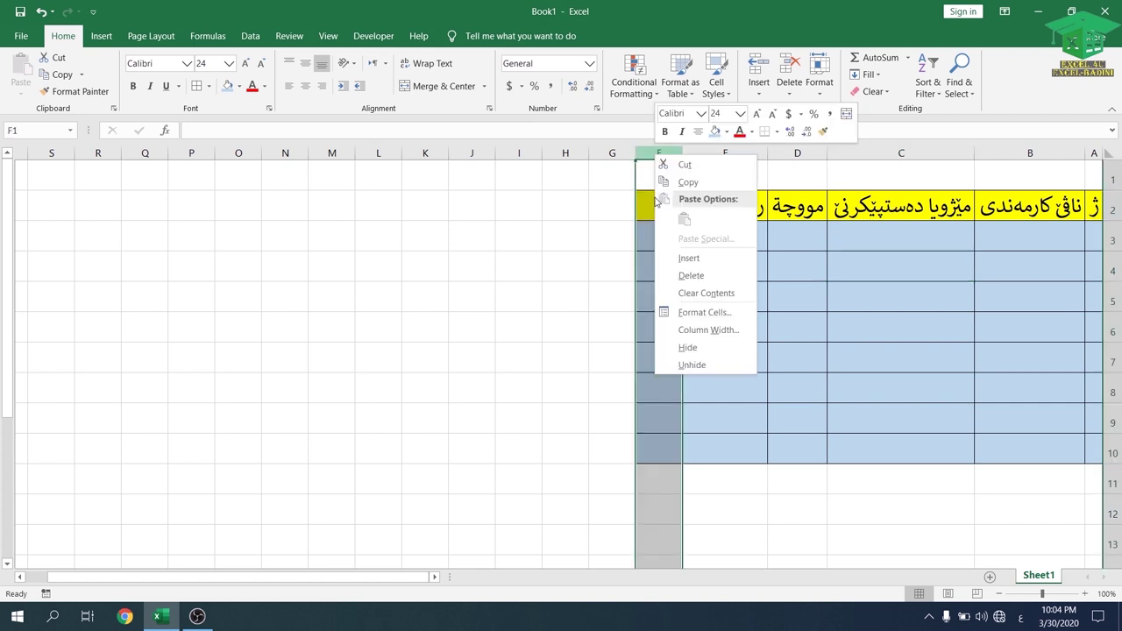
left_click(690, 275)
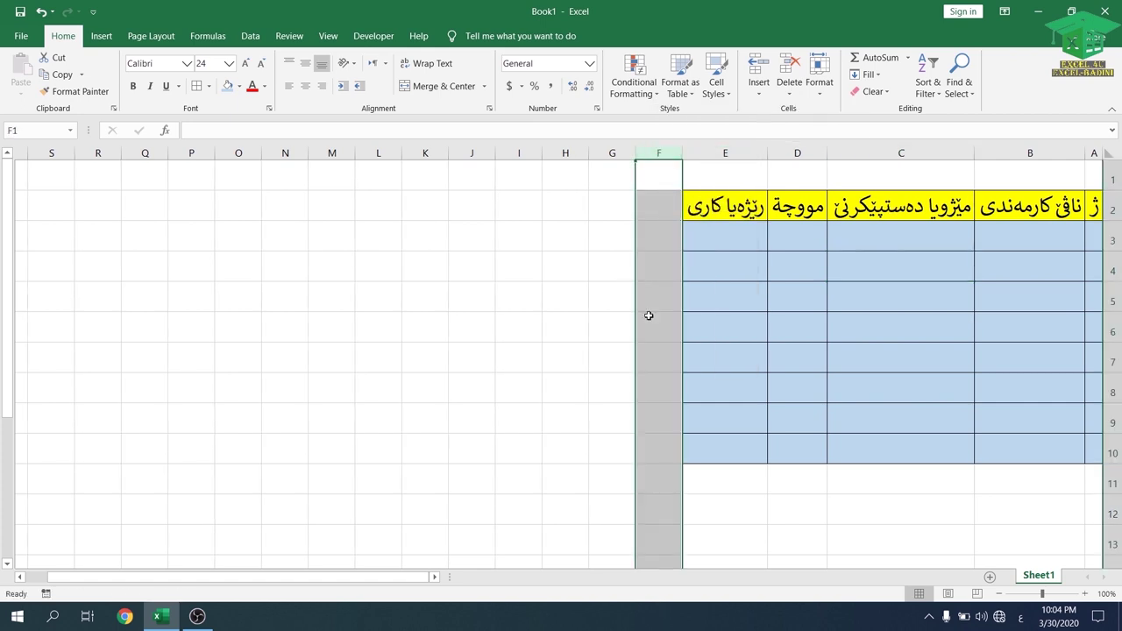
left_click(721, 321)
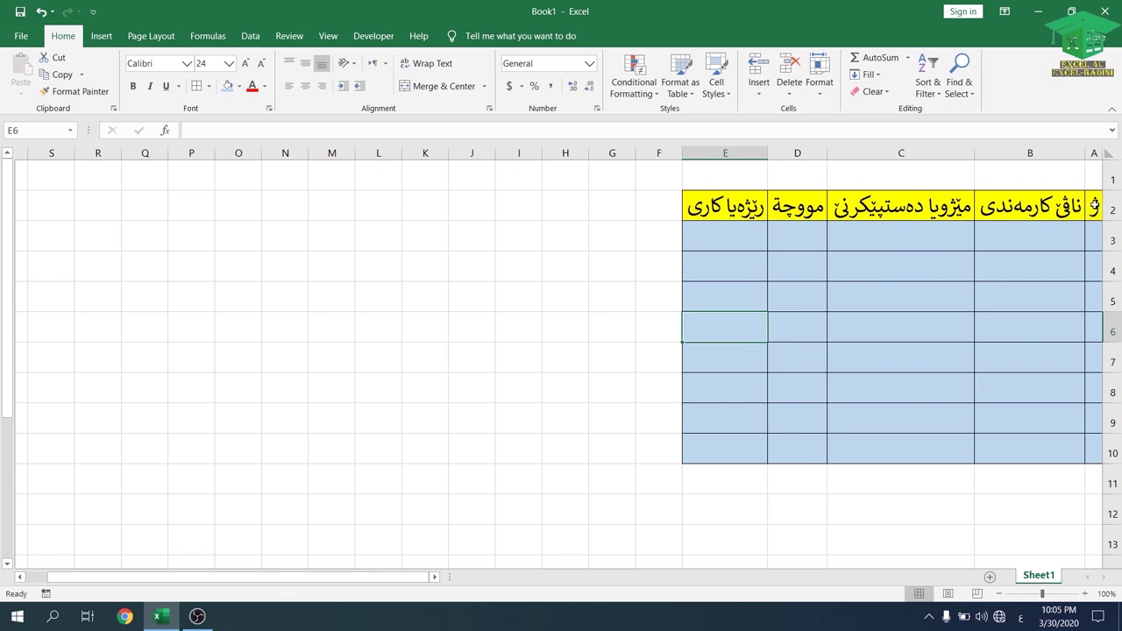
left_click_drag(1093, 210, 724, 443)
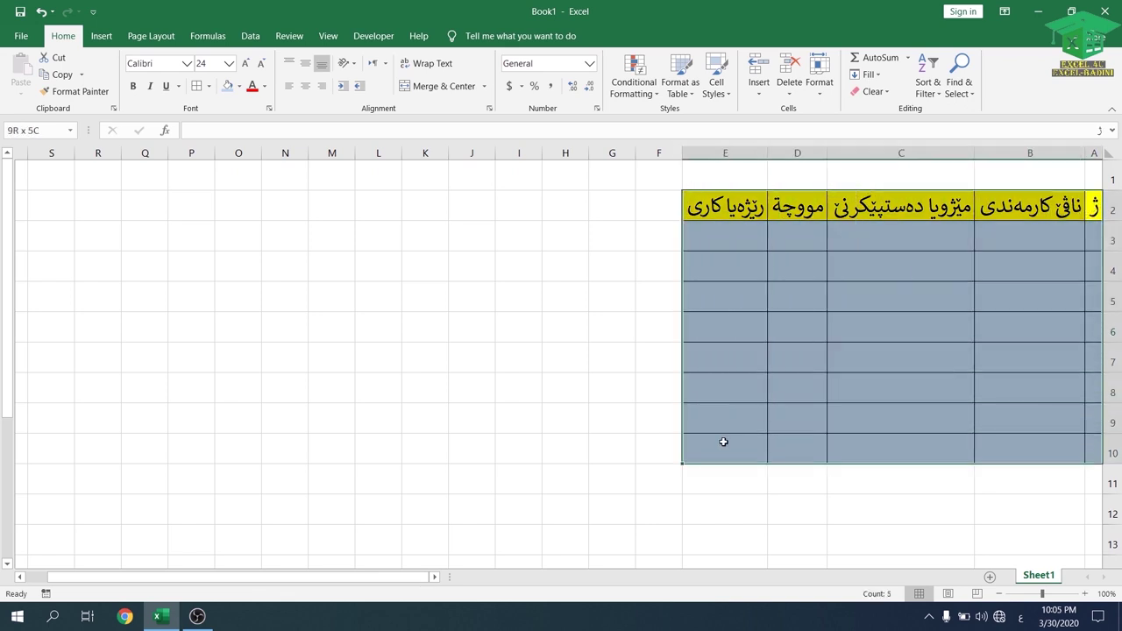
- Move the table to start at J3 and AutoFit columns J to N
key("ctrl+c")
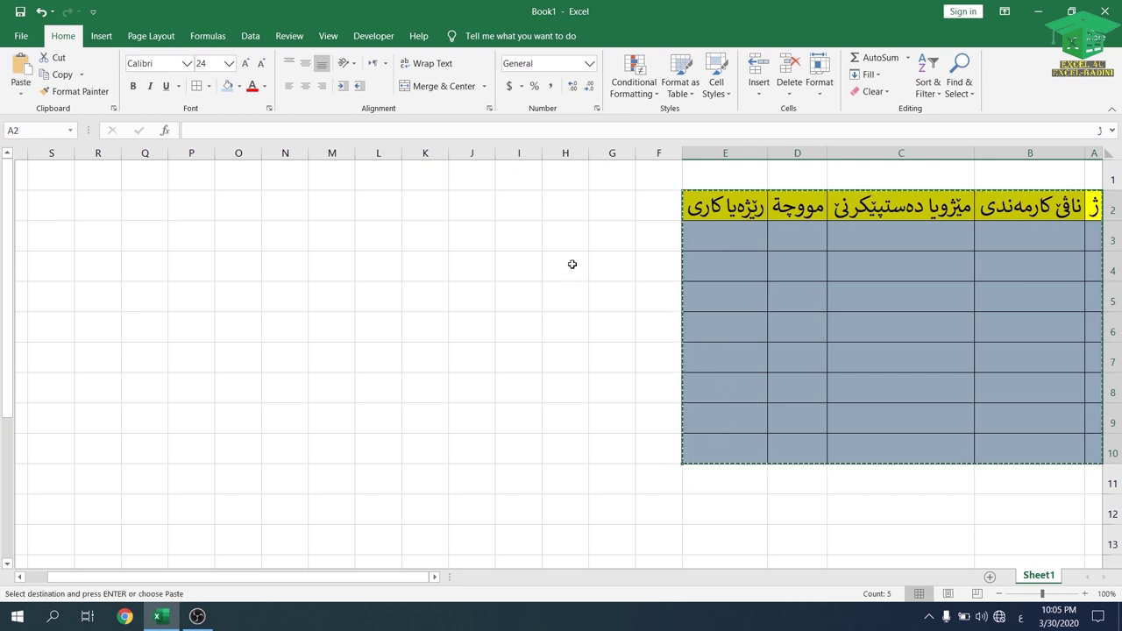
left_click(473, 237)
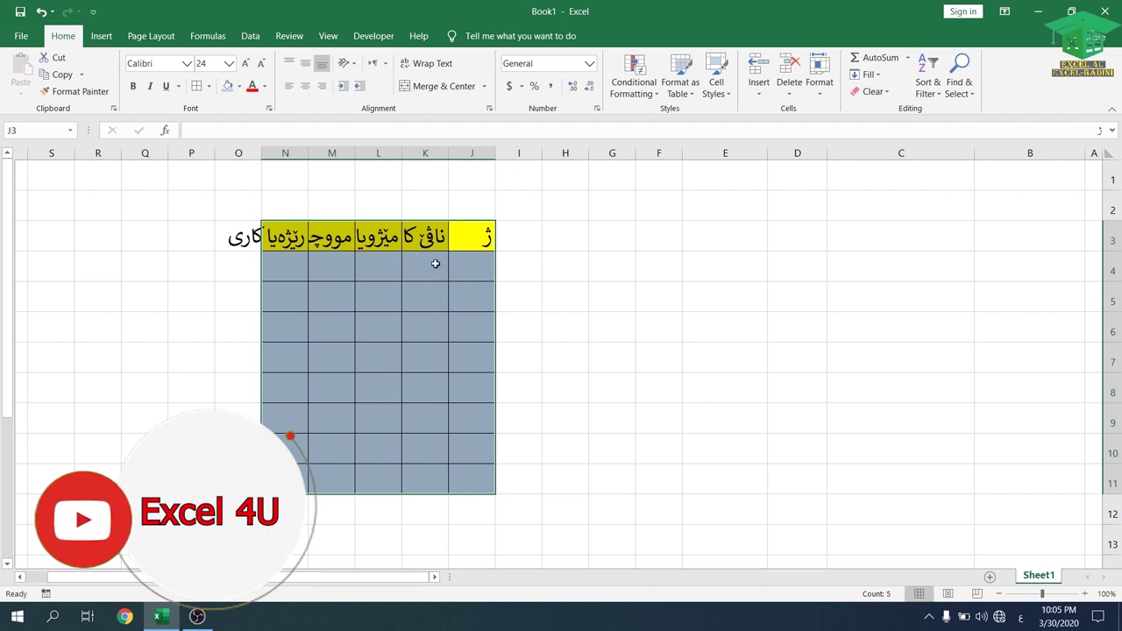
left_click_drag(472, 152, 303, 150)
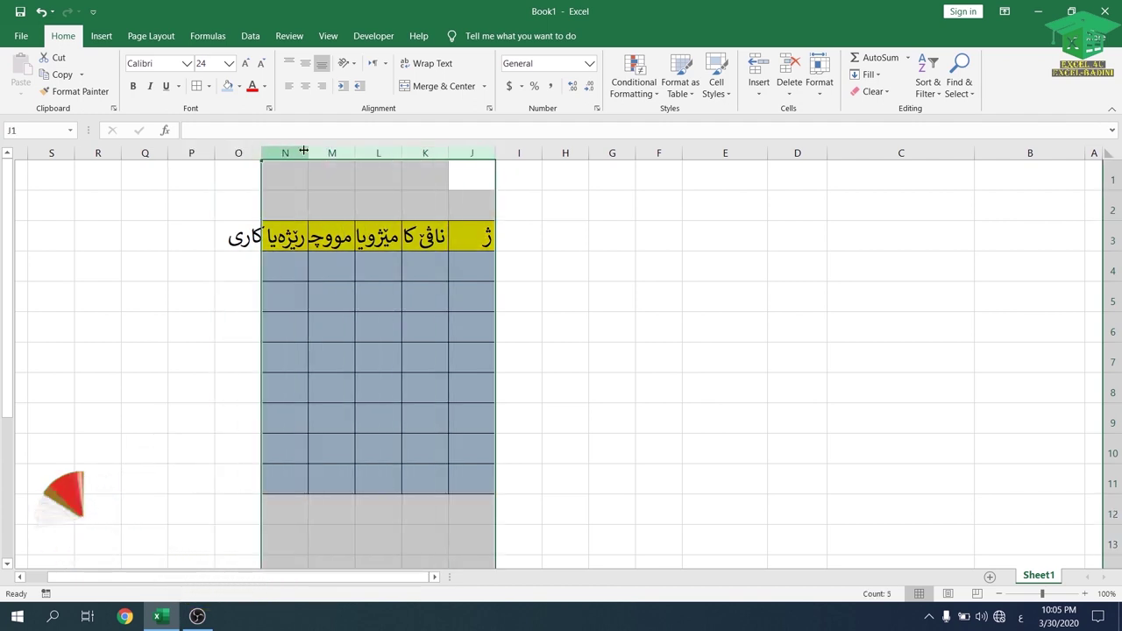
double_click(306, 151)
left_click(321, 293)
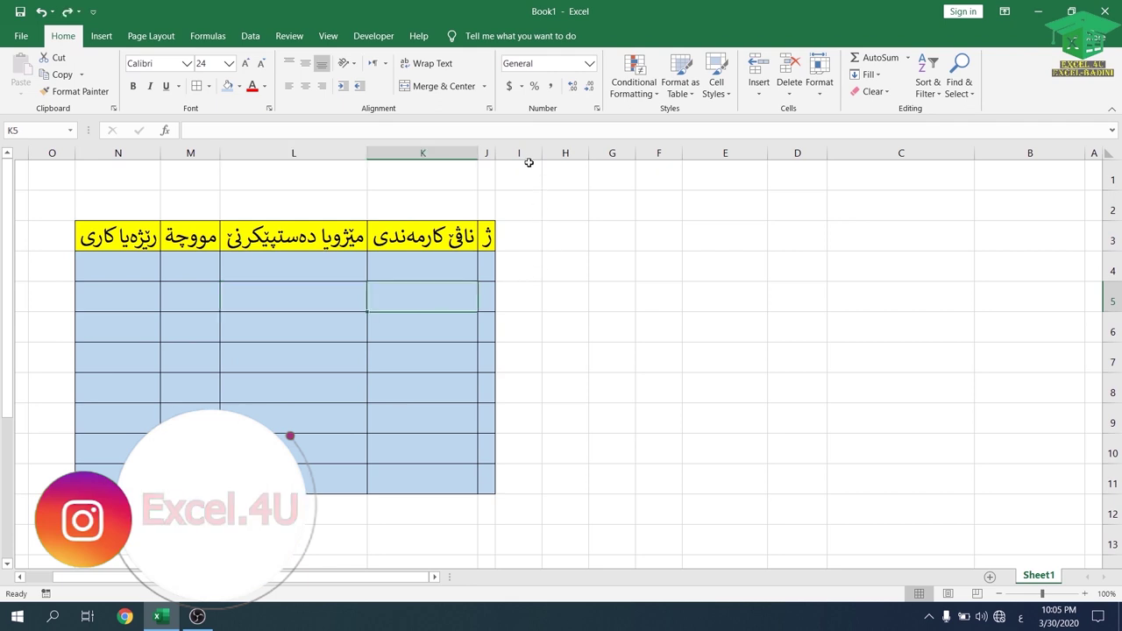
- Delete the empty columns F:I and rows 1–2 so the table occupies F1:J9
left_click_drag(519, 153, 660, 153)
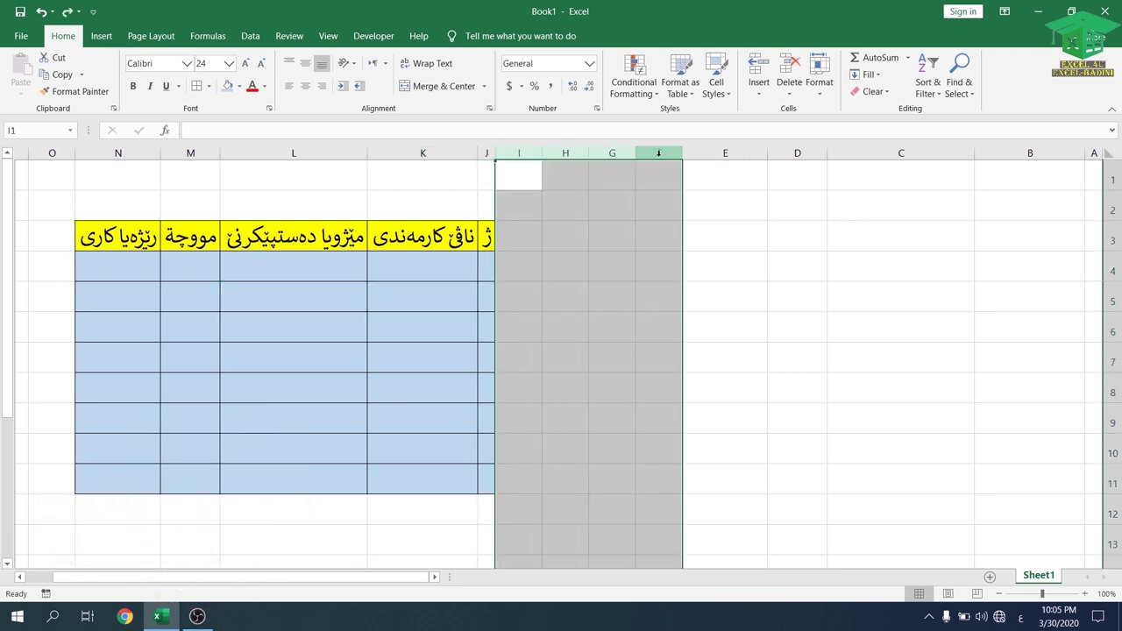
right_click(660, 154)
left_click(692, 277)
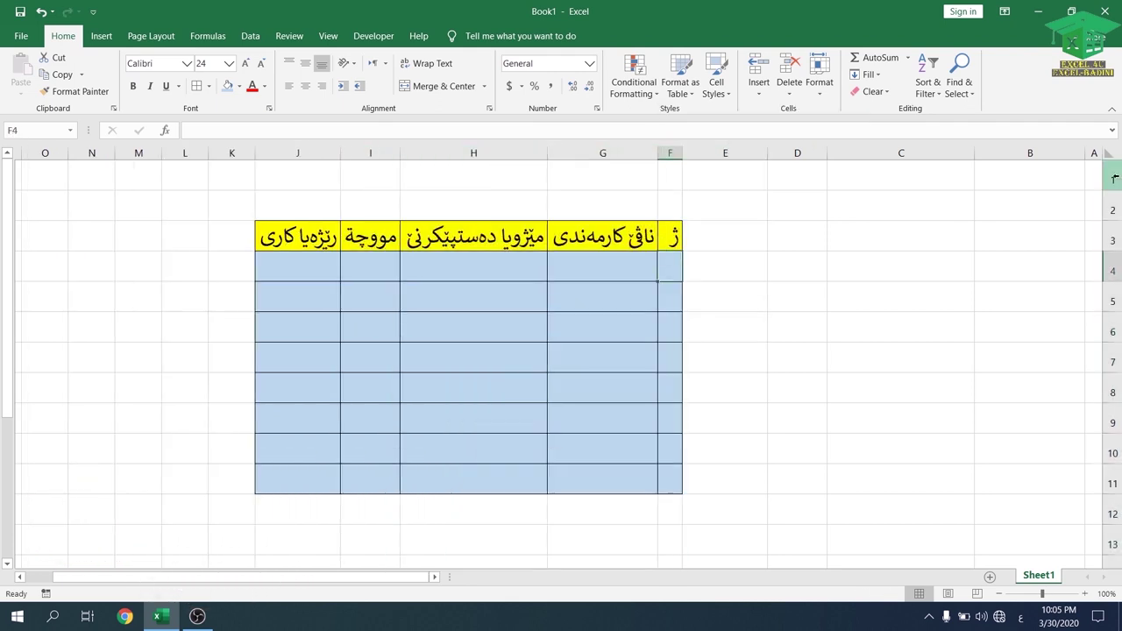
left_click_drag(1112, 180, 1112, 211)
right_click(1114, 210)
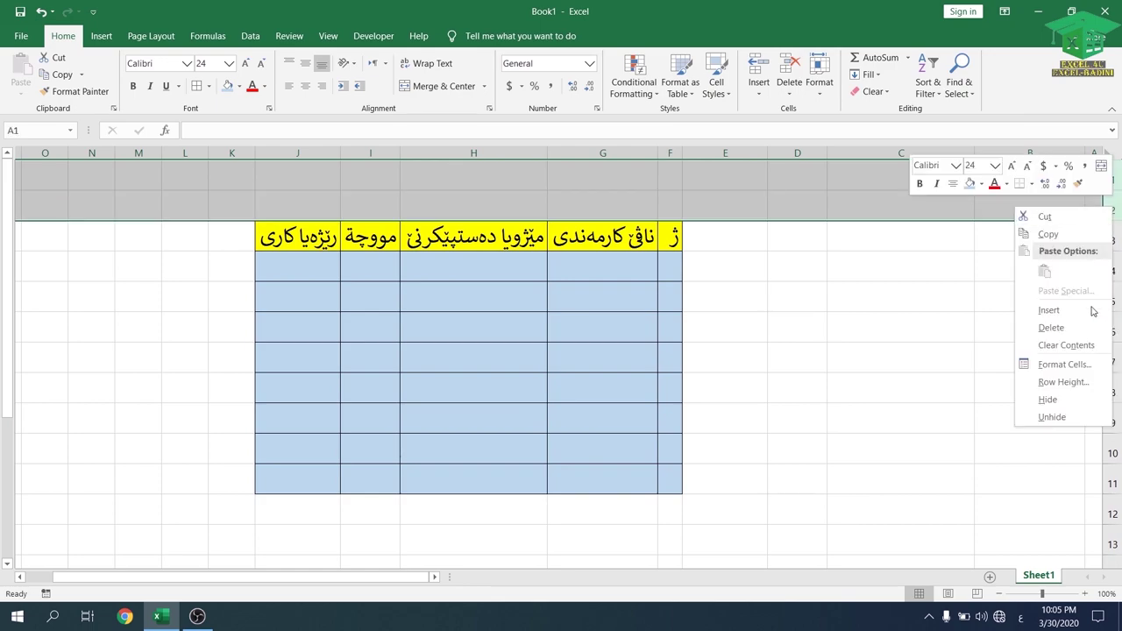
left_click(1052, 327)
left_click(652, 276)
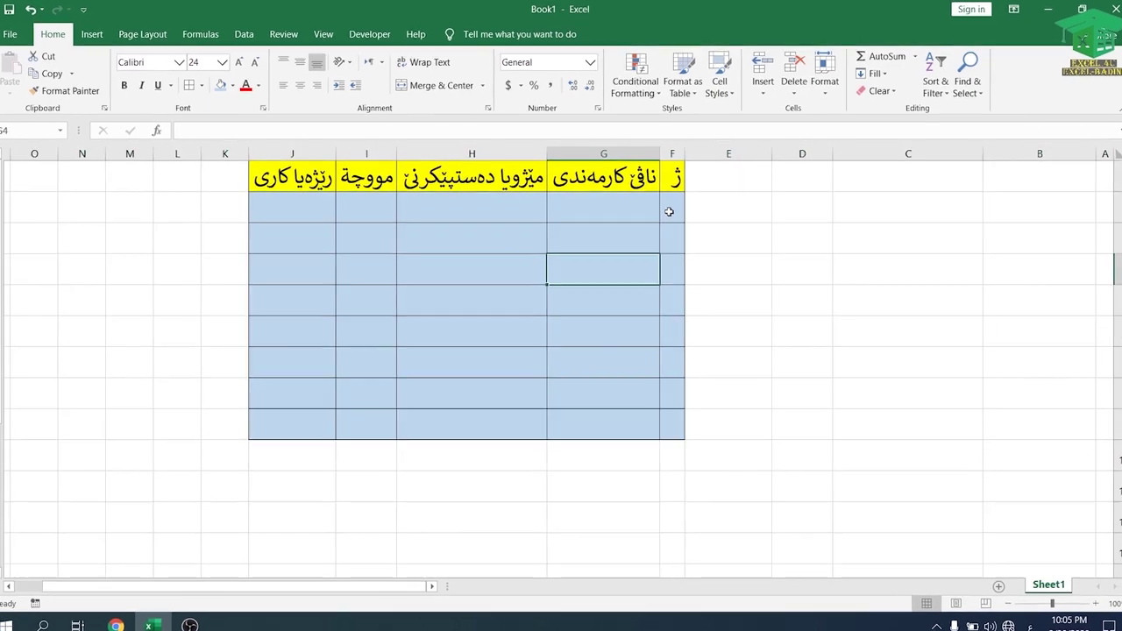
left_click(668, 212)
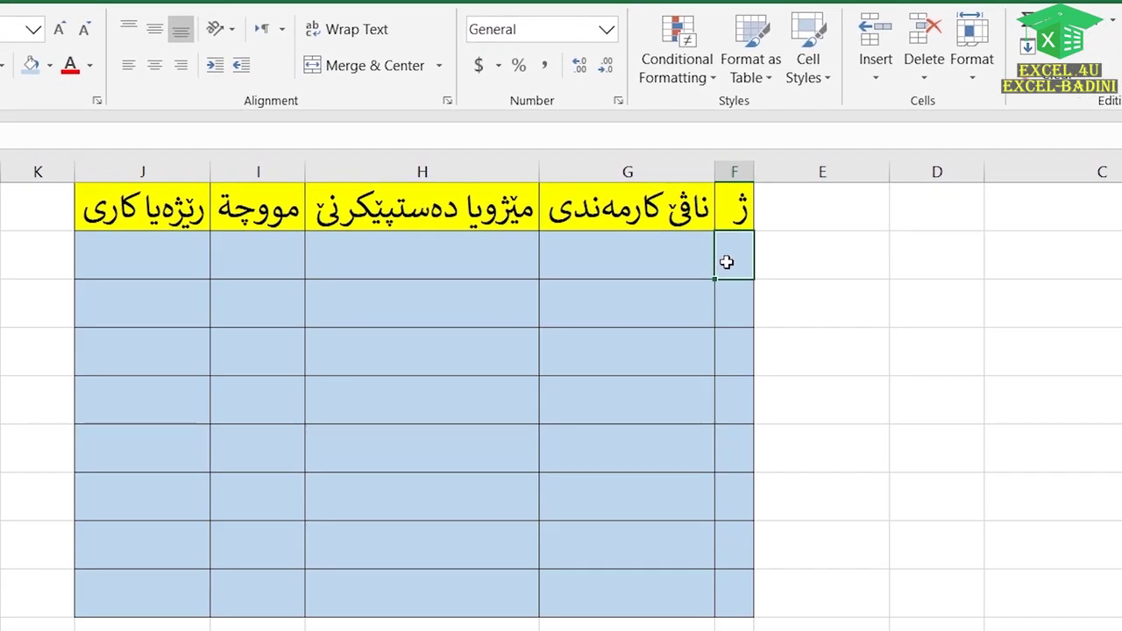
left_click(812, 261)
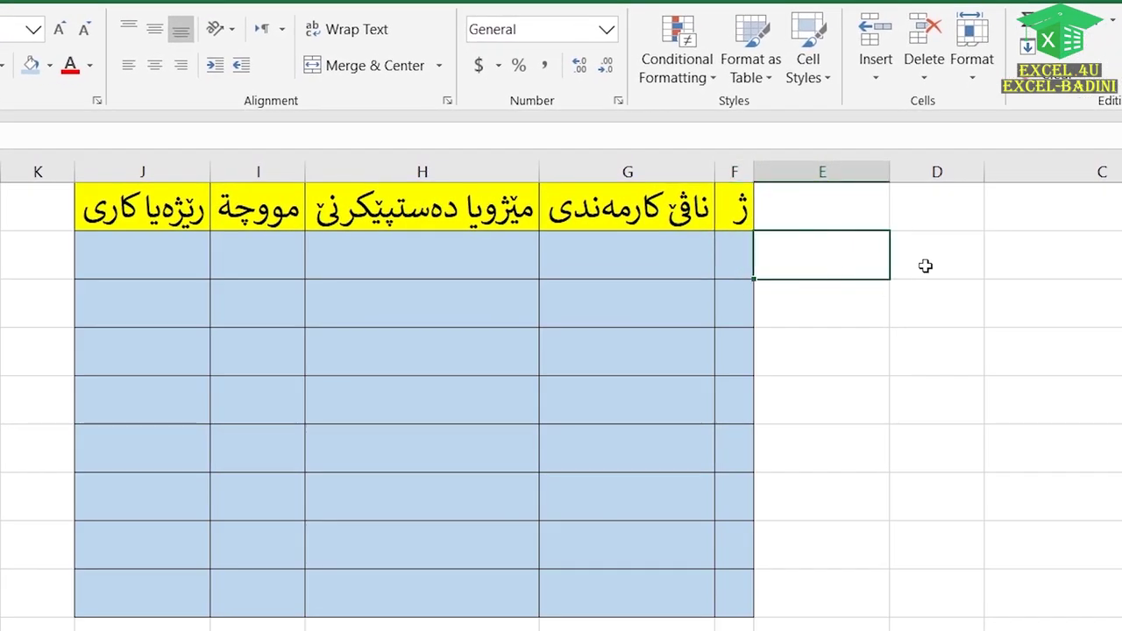
key("Down")
left_click(816, 262)
left_click(731, 258)
left_click(803, 255)
type("54613135465131")
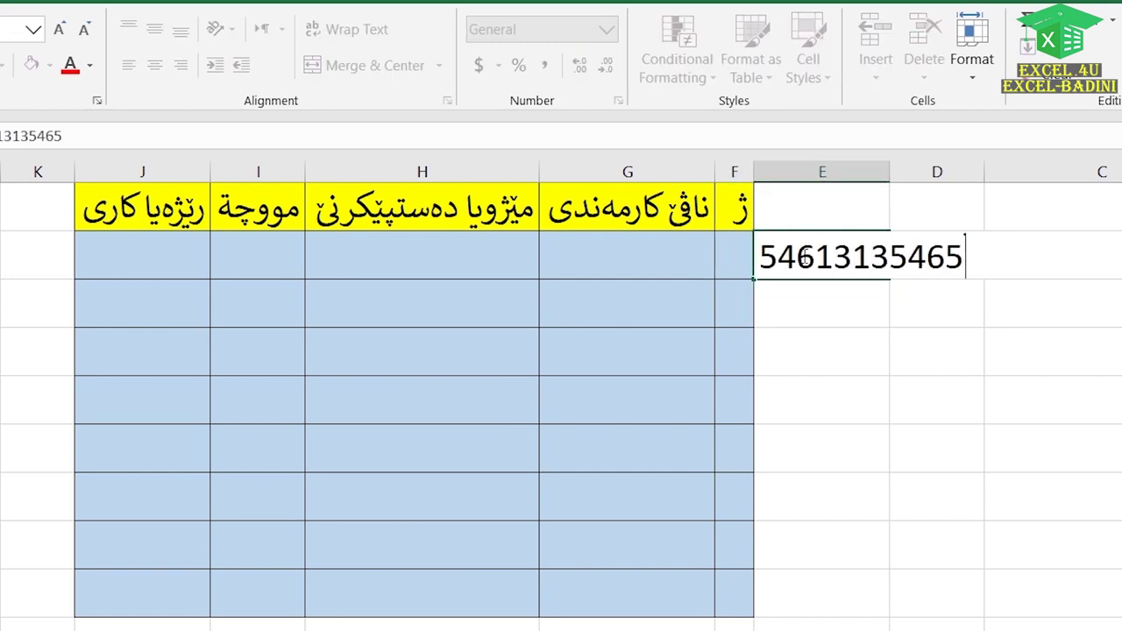
key("Return")
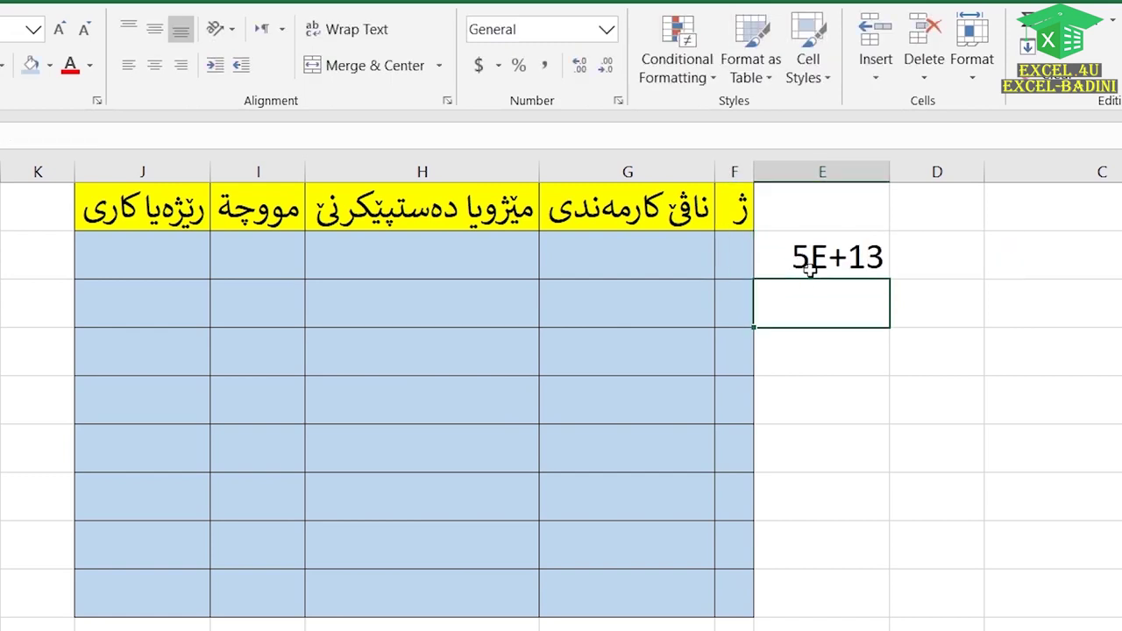
left_click(803, 257)
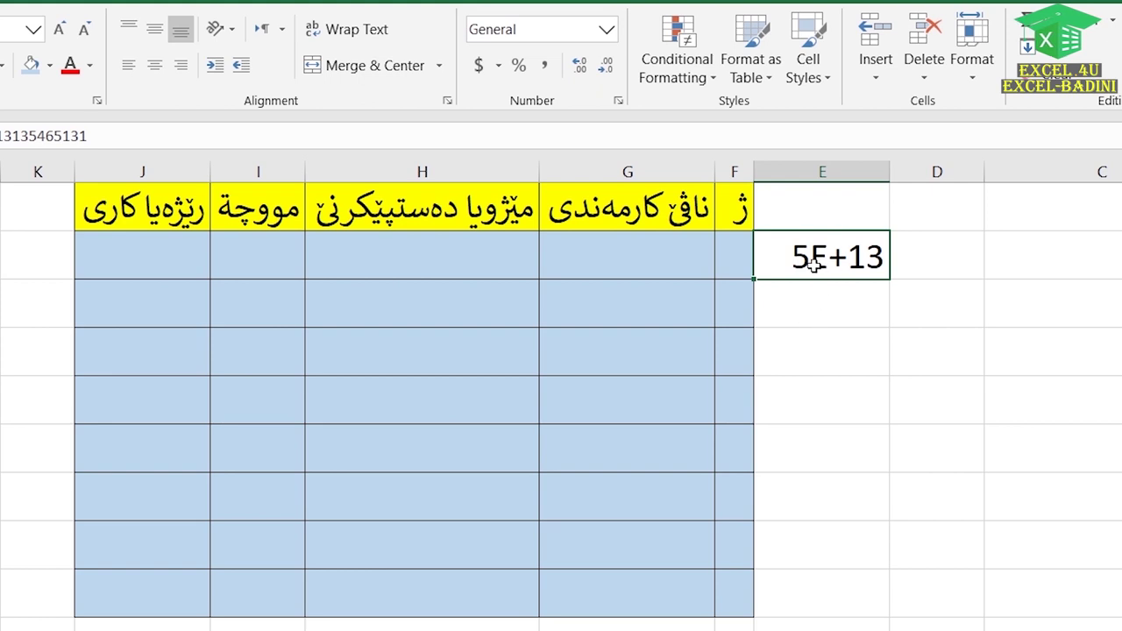
key("Delete")
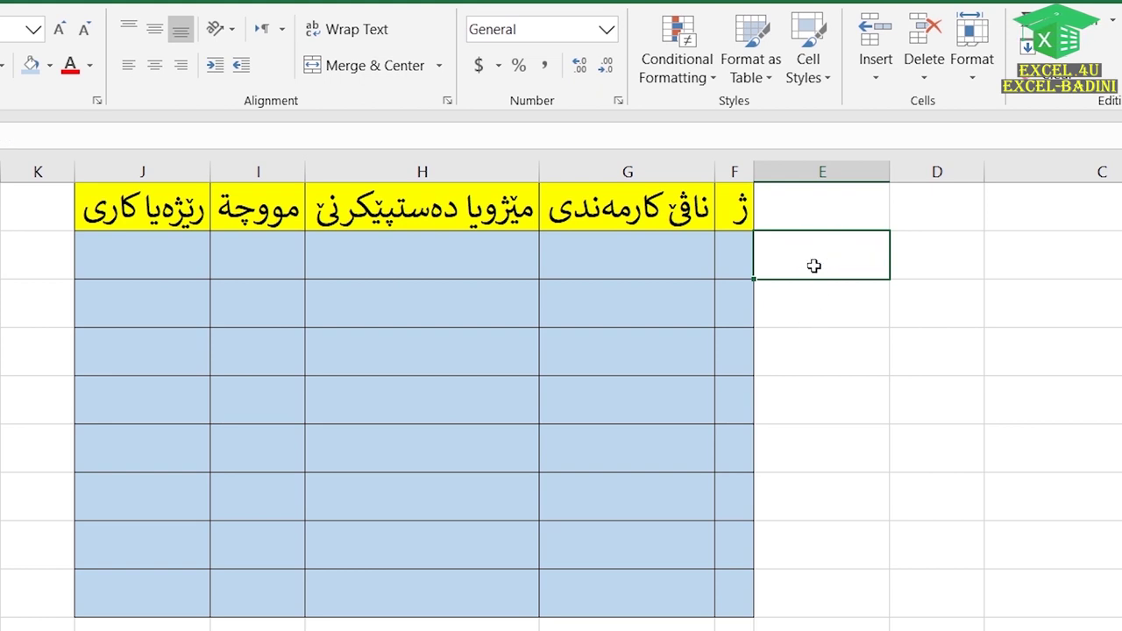
- Select the numbering column F and open Format Cells from its right-click menu
left_click(728, 267)
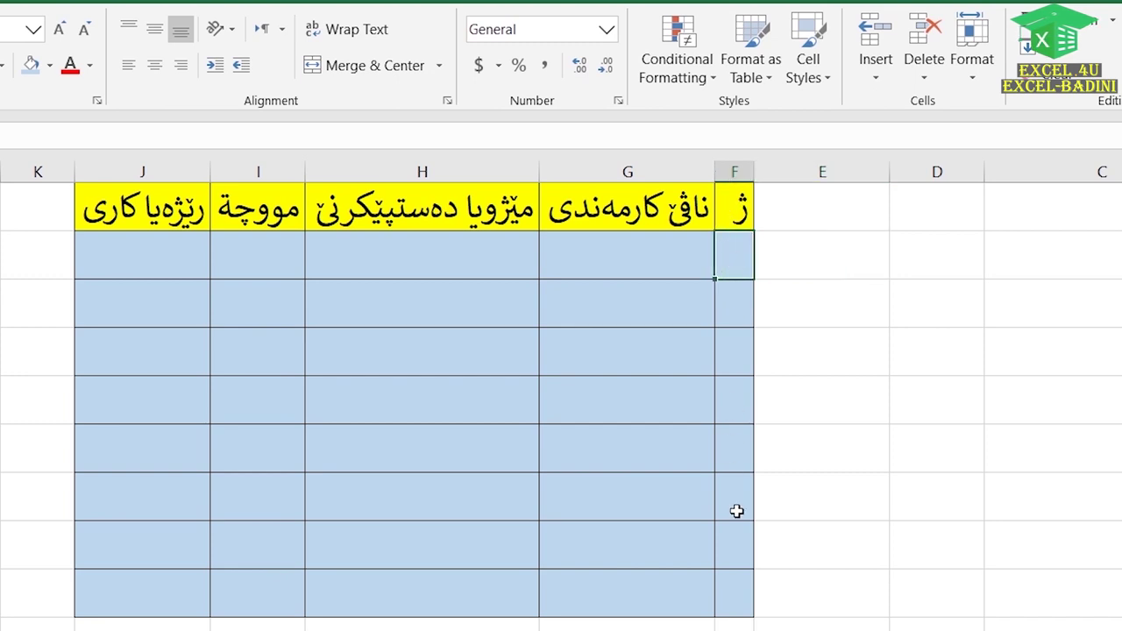
left_click(734, 166)
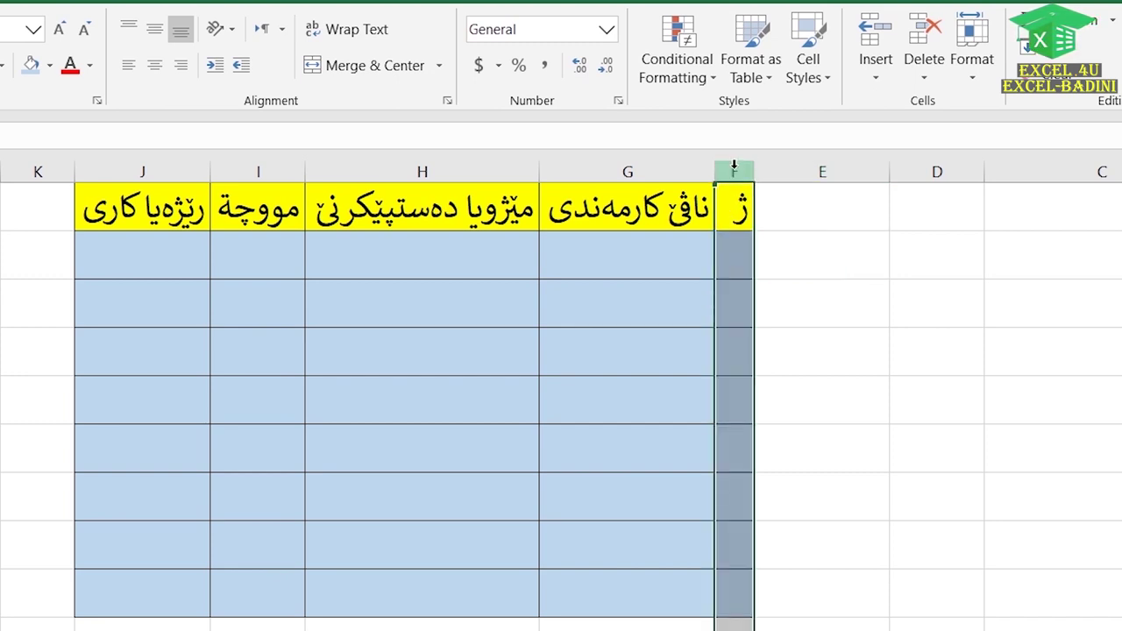
right_click(740, 247)
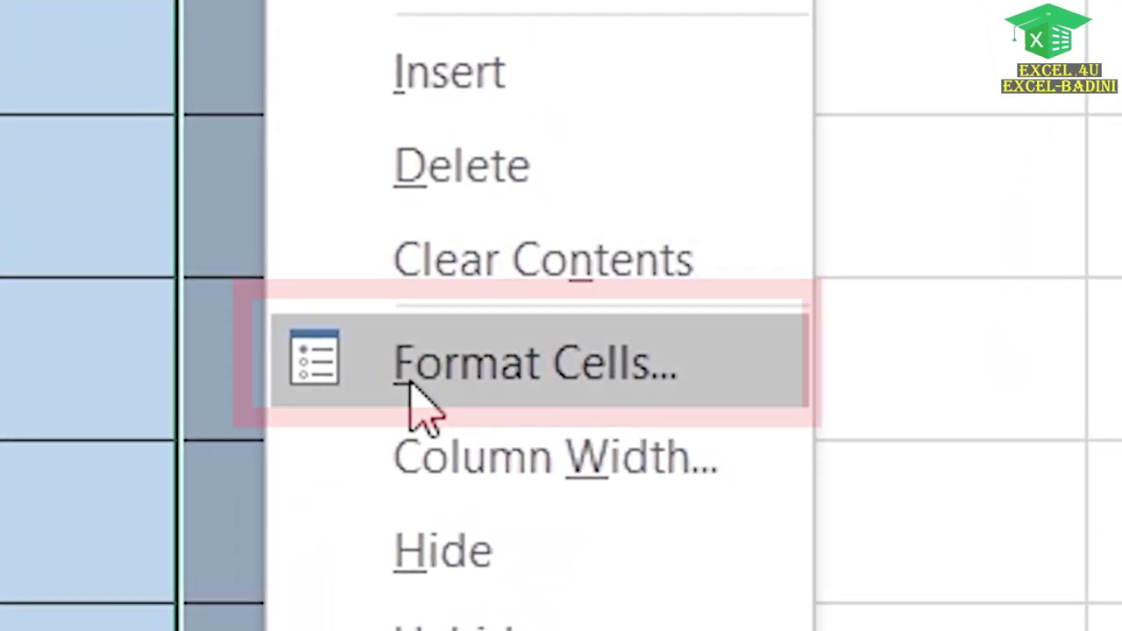
left_click(506, 386)
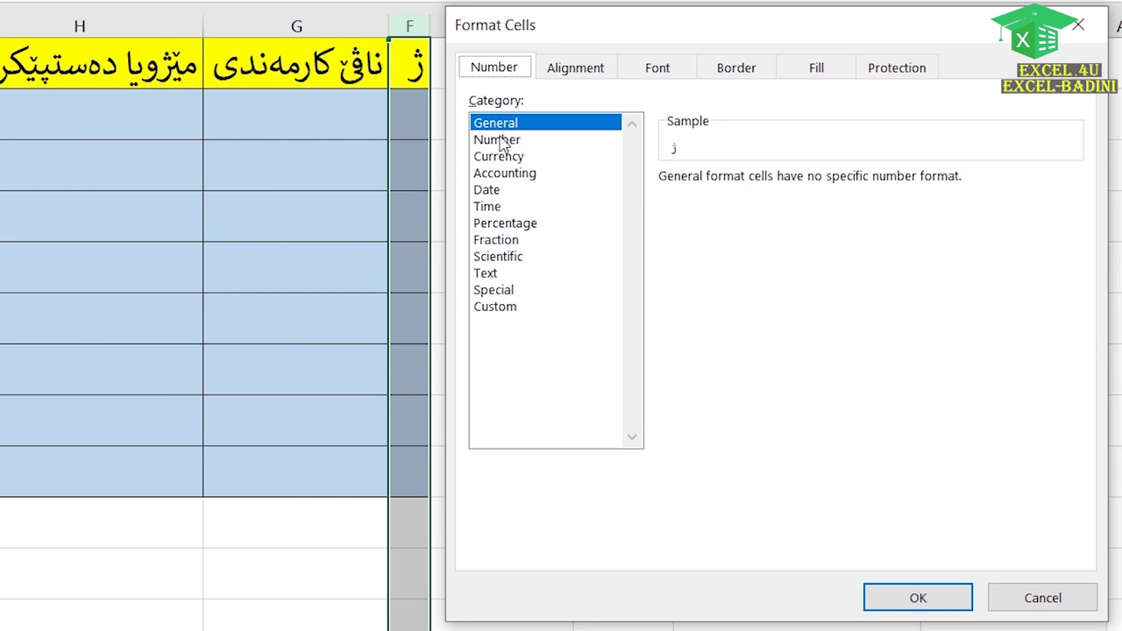
- Try the Number format with 1000 separator, then choose Currency with 0 decimals and $
left_click(497, 140)
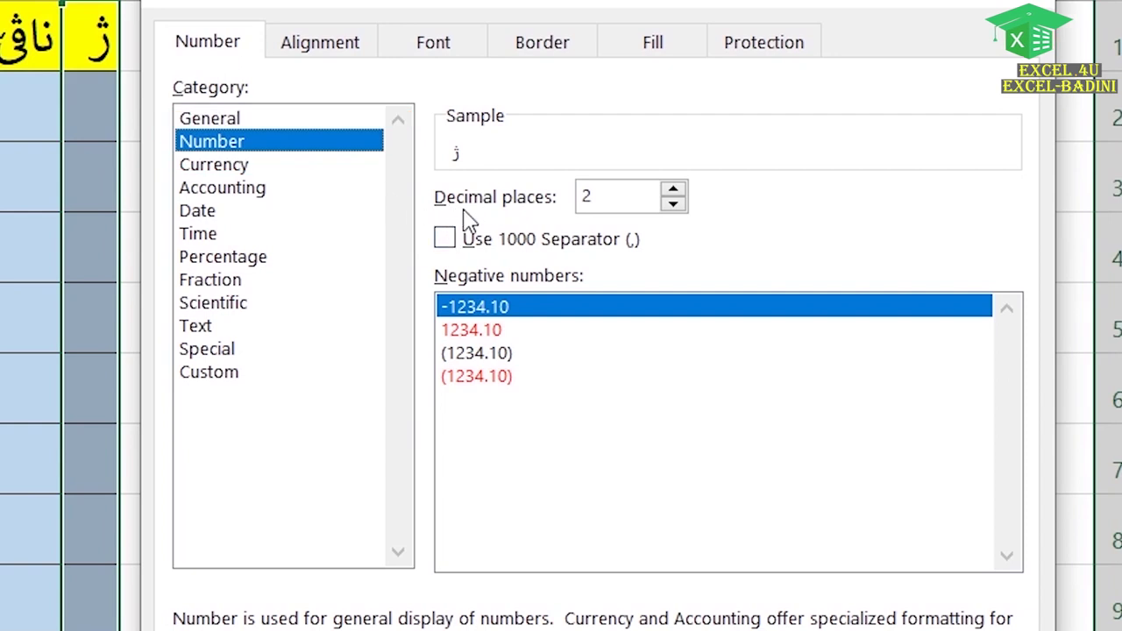
left_click(668, 191)
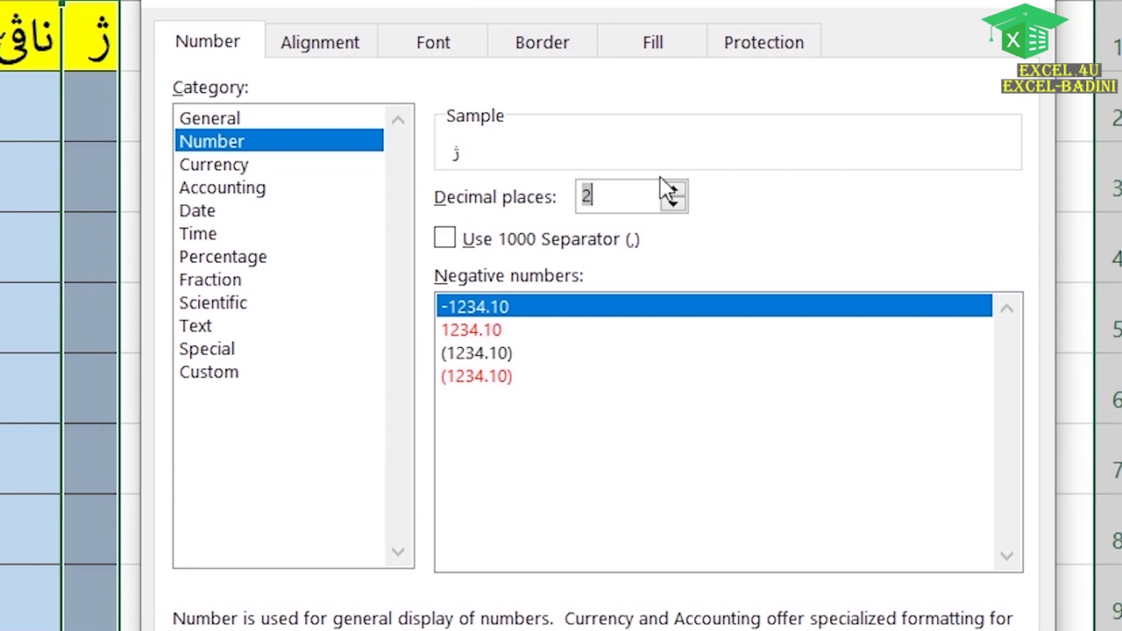
left_click(673, 191)
left_click(674, 191)
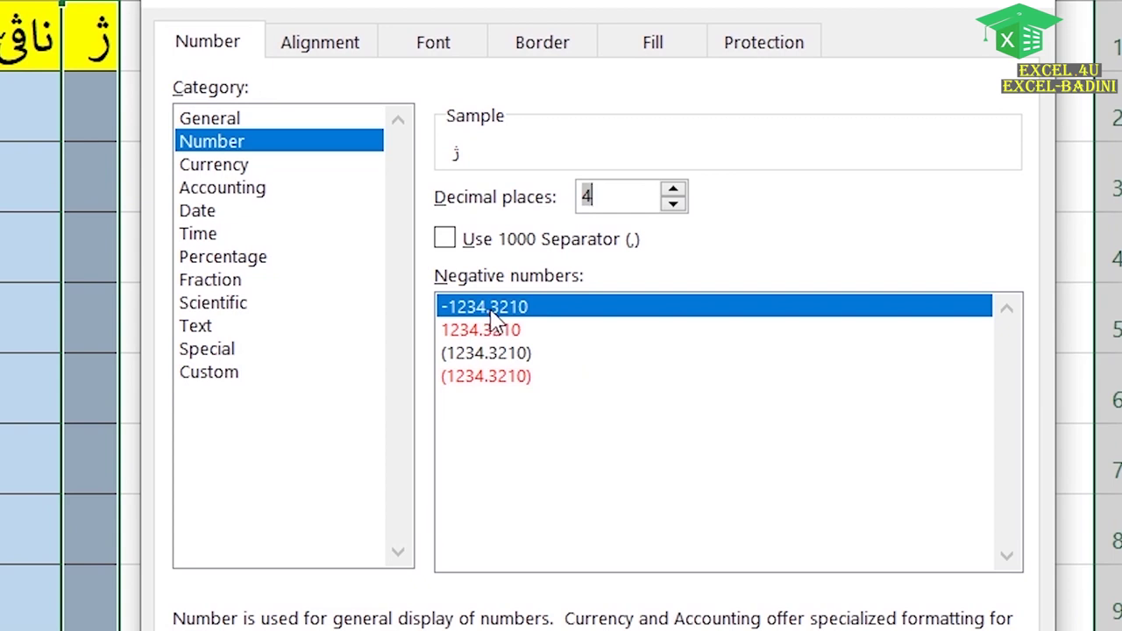
type("2")
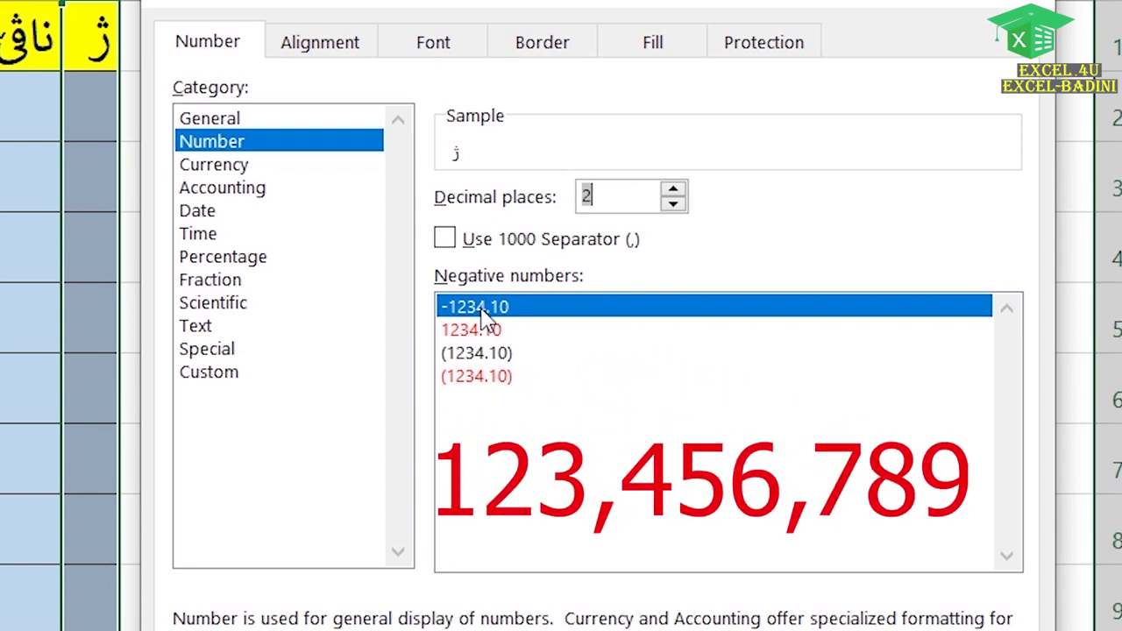
left_click(446, 240)
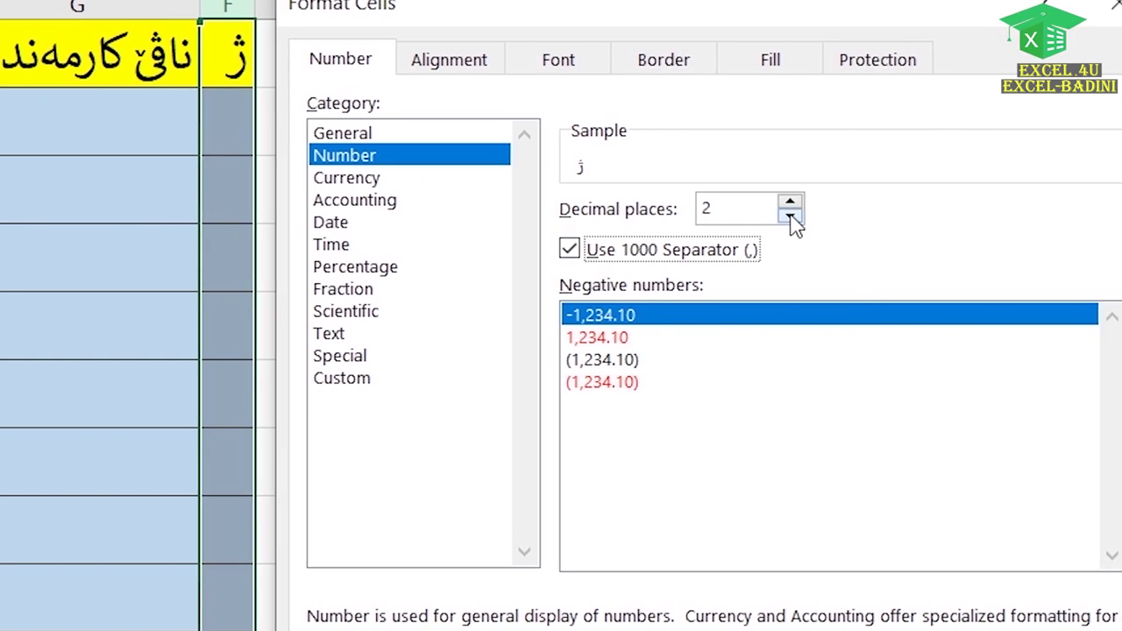
left_click(832, 216)
left_click(832, 216)
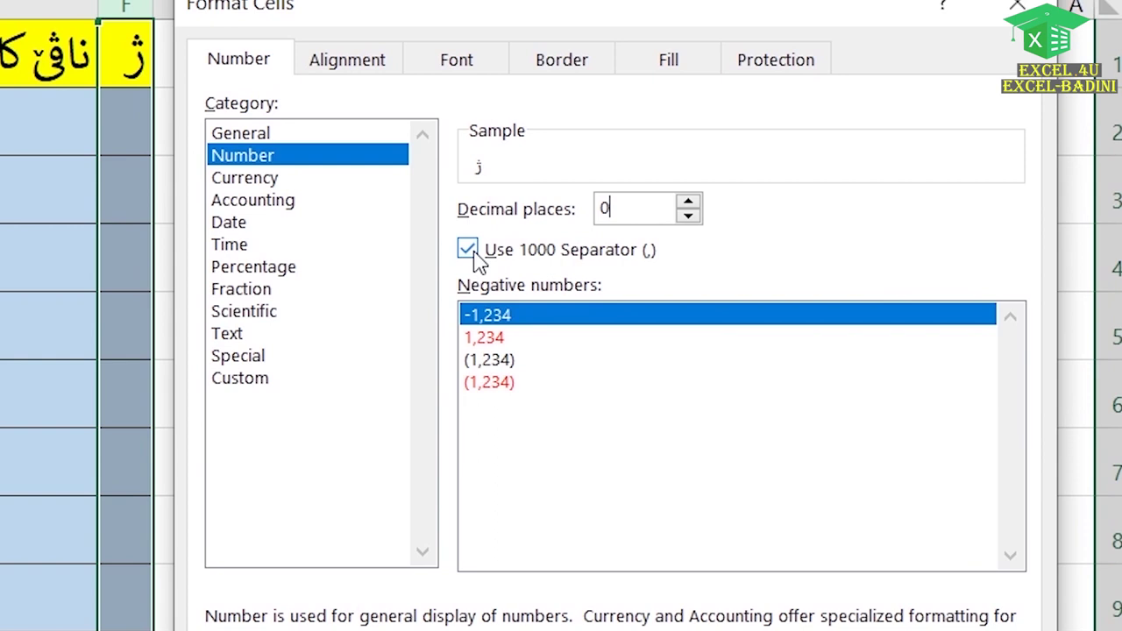
left_click(267, 181)
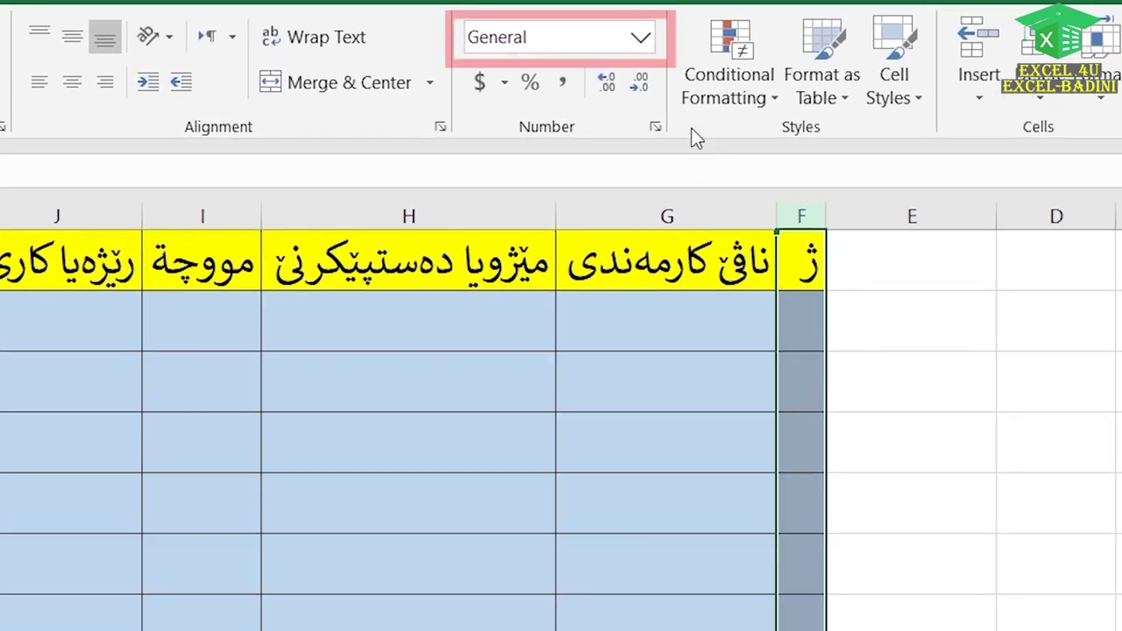
- Reopen Format Cells for column F and choose Currency with 0 decimal places
left_click(641, 37)
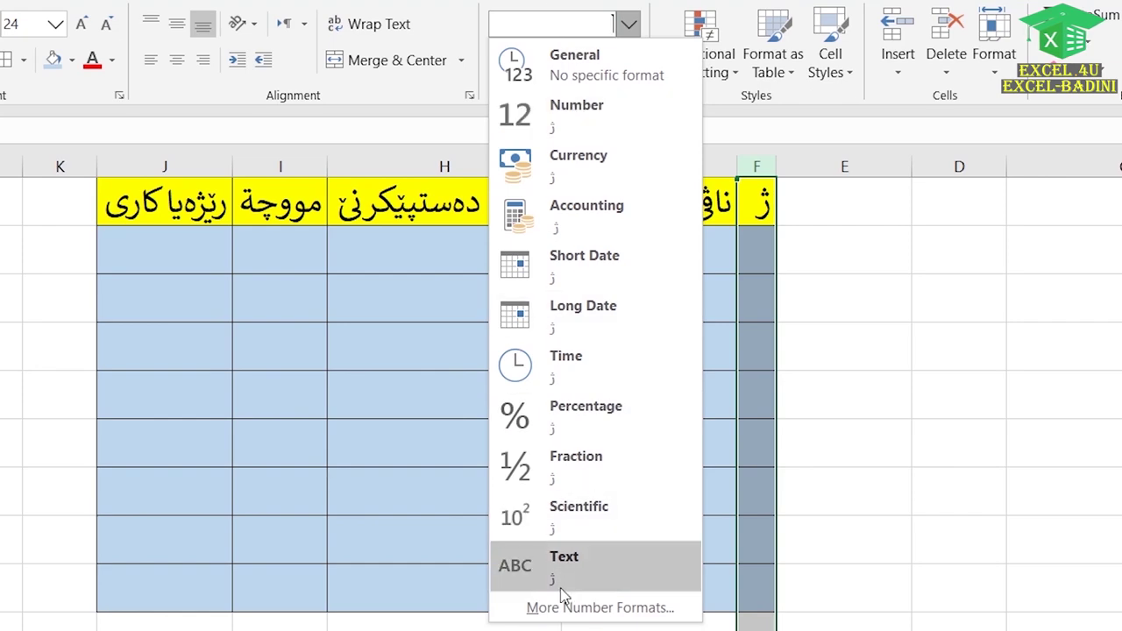
left_click(760, 290)
right_click(765, 298)
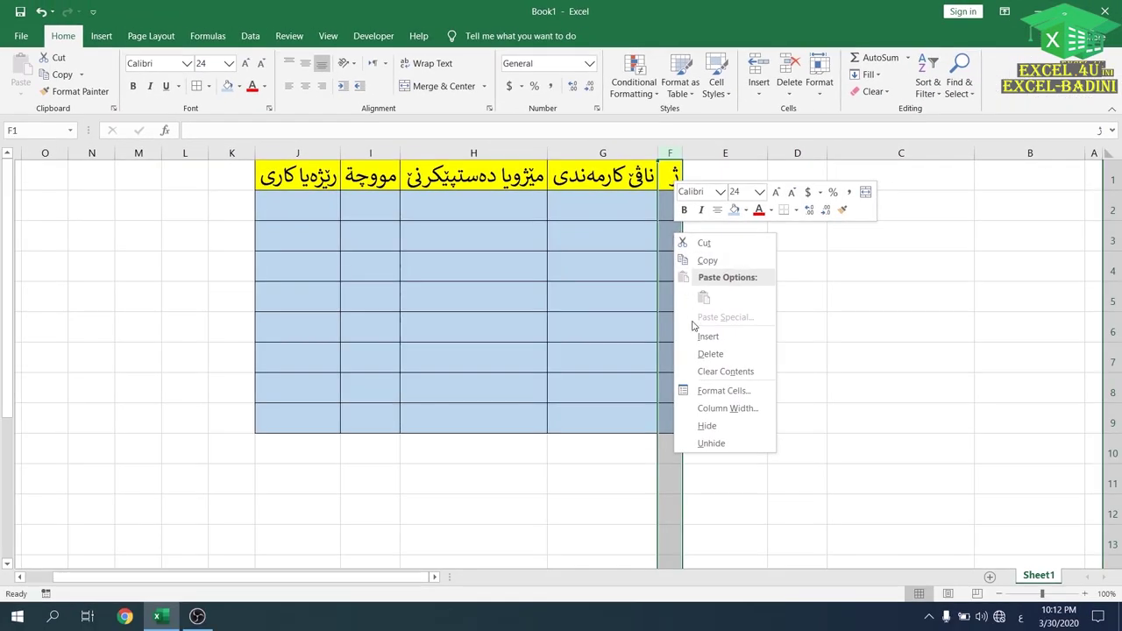
left_click(710, 392)
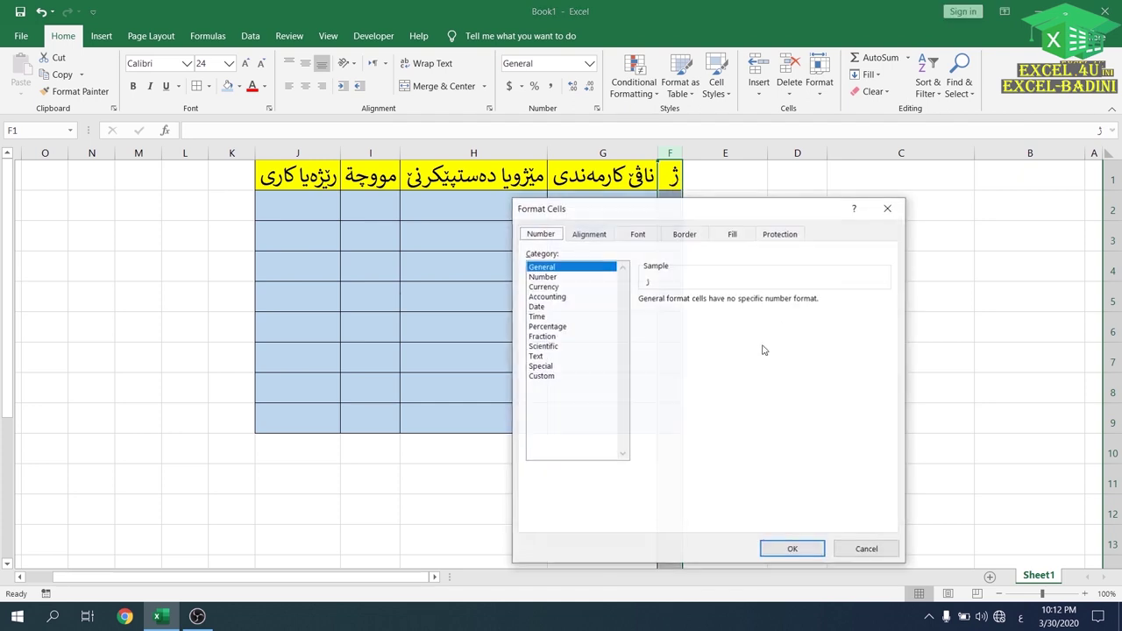
left_click(544, 286)
left_click(741, 304)
left_click(741, 304)
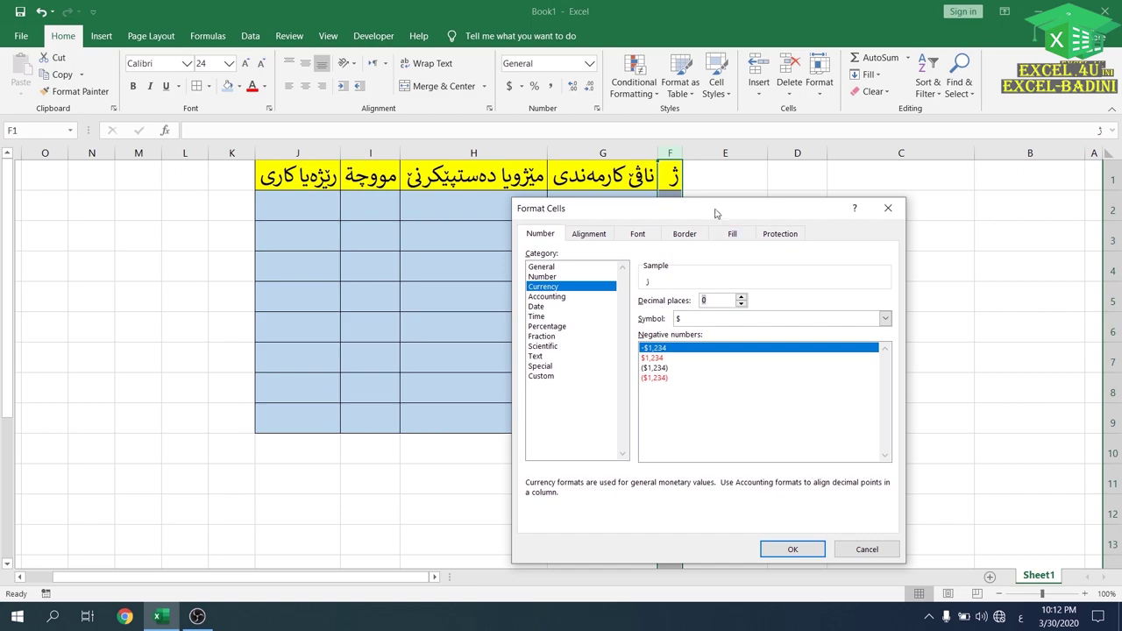
left_click_drag(715, 220, 889, 162)
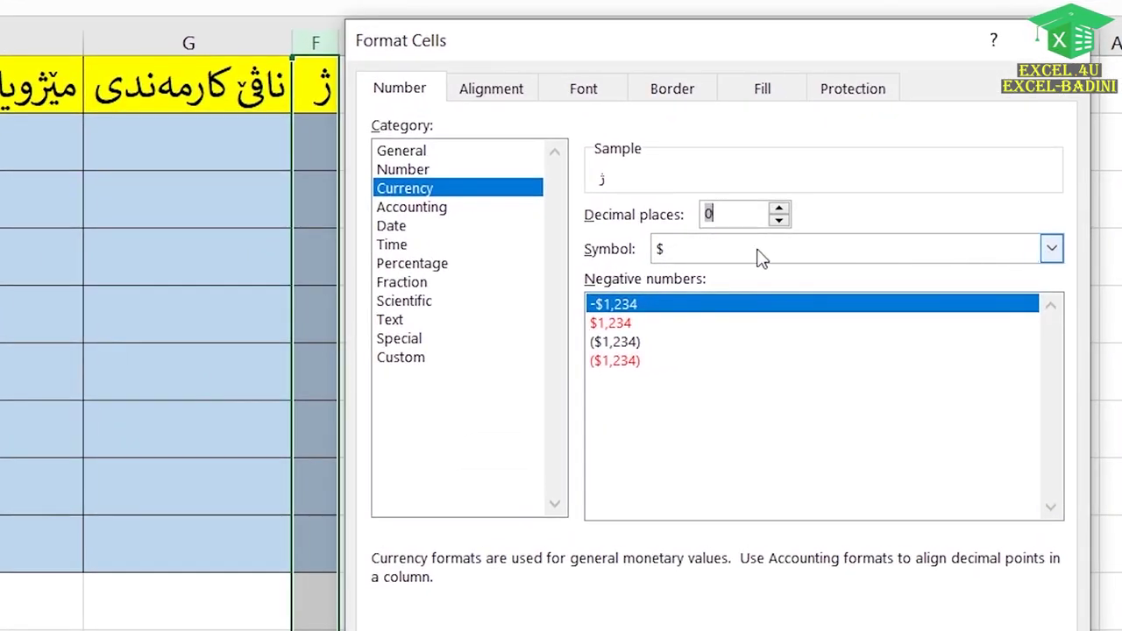
- Set the currency symbol to Central Kurdish (Iraq)
left_click(712, 252)
scroll(719, 277, "down", 2)
scroll(715, 276, "up", 1)
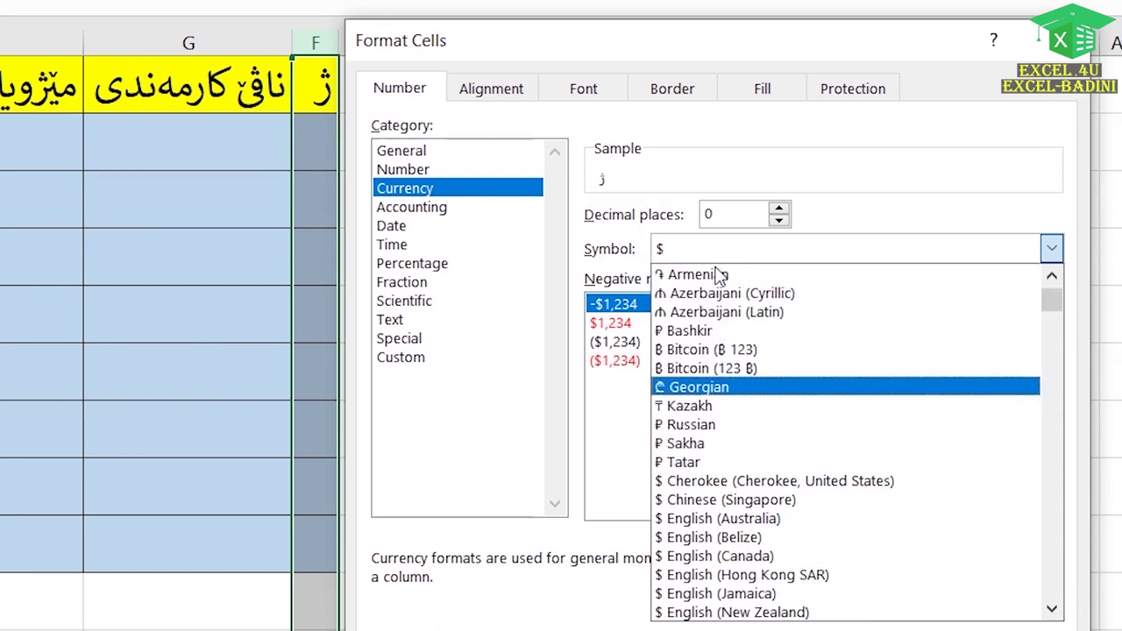
scroll(714, 276, "down", 2)
scroll(719, 334, "down", 18)
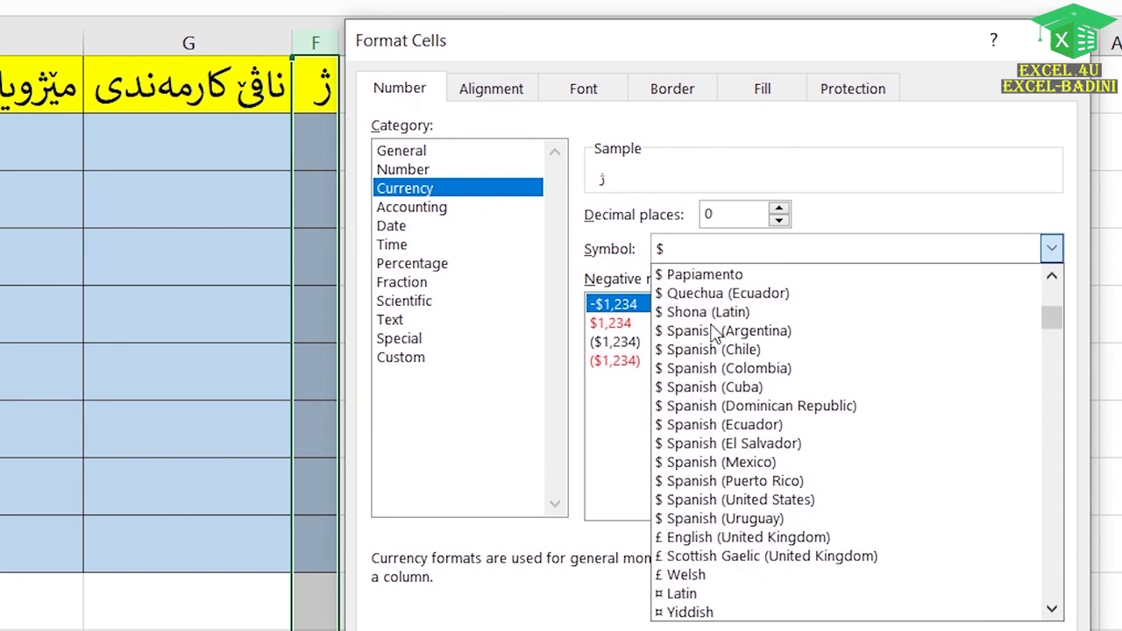
left_click_drag(1052, 331, 1072, 451)
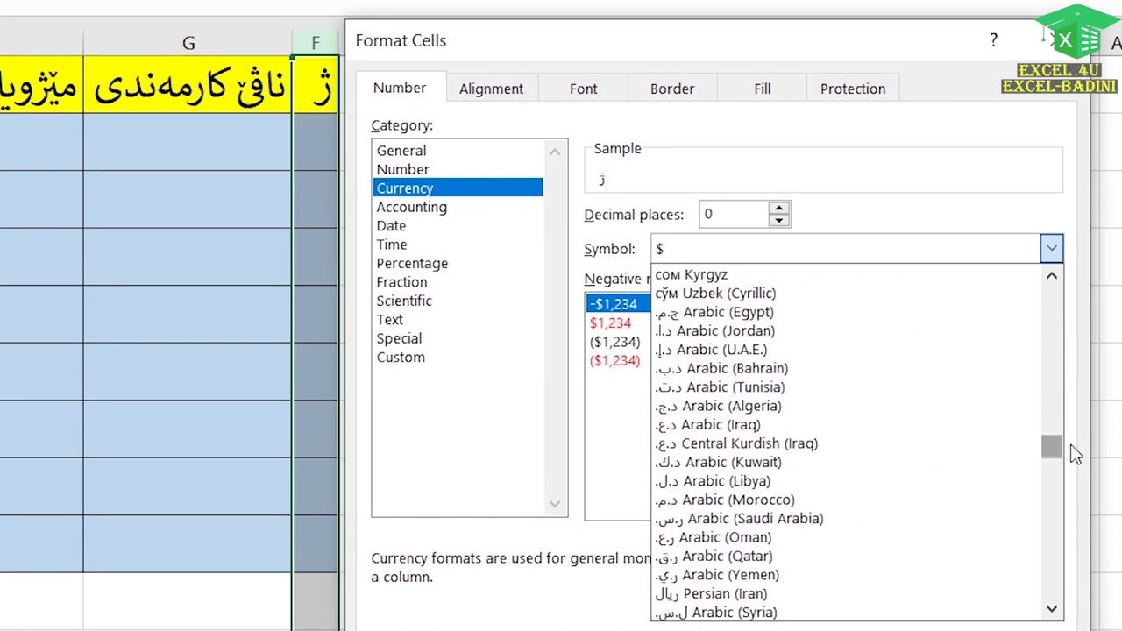
left_click(756, 449)
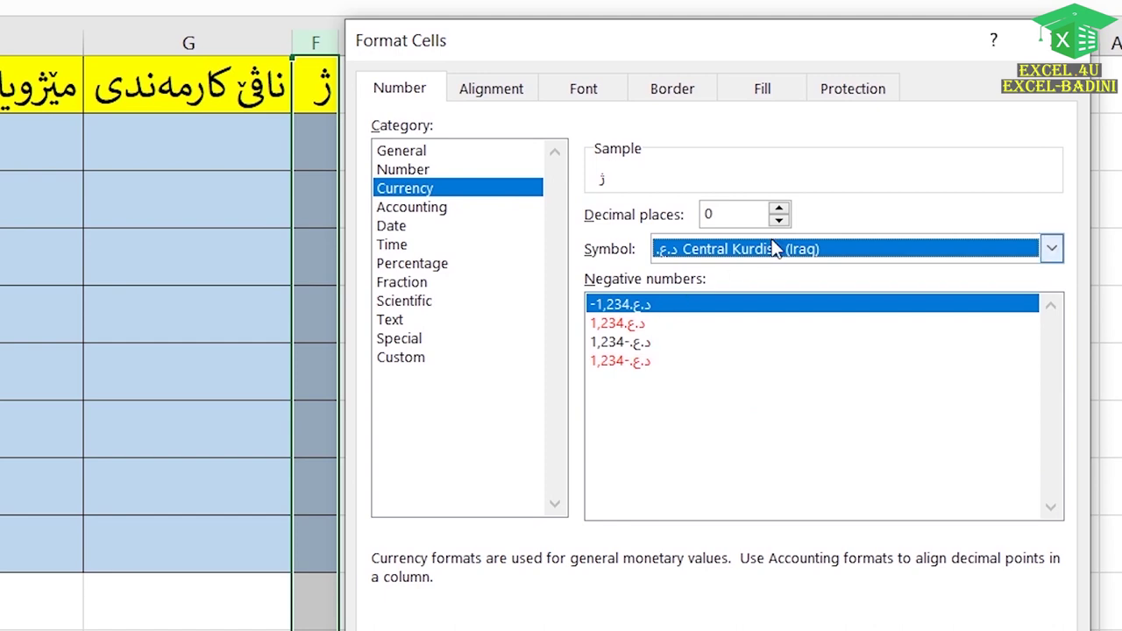
- Switch the symbol back to $ and change the category to Accounting
left_click(1052, 249)
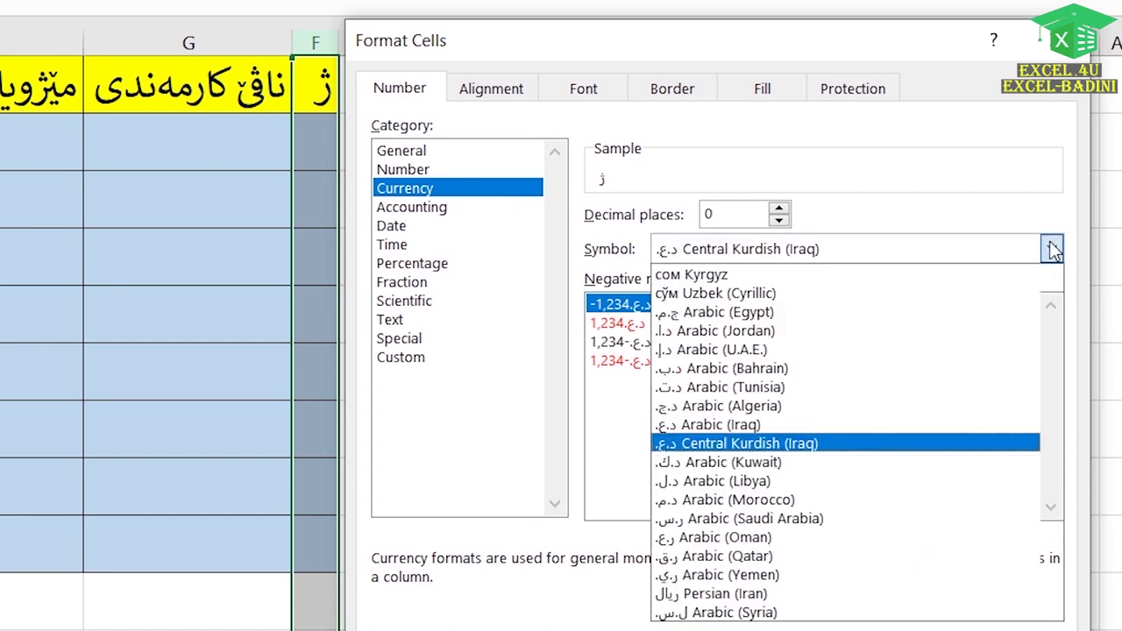
left_click_drag(1057, 449, 1058, 290)
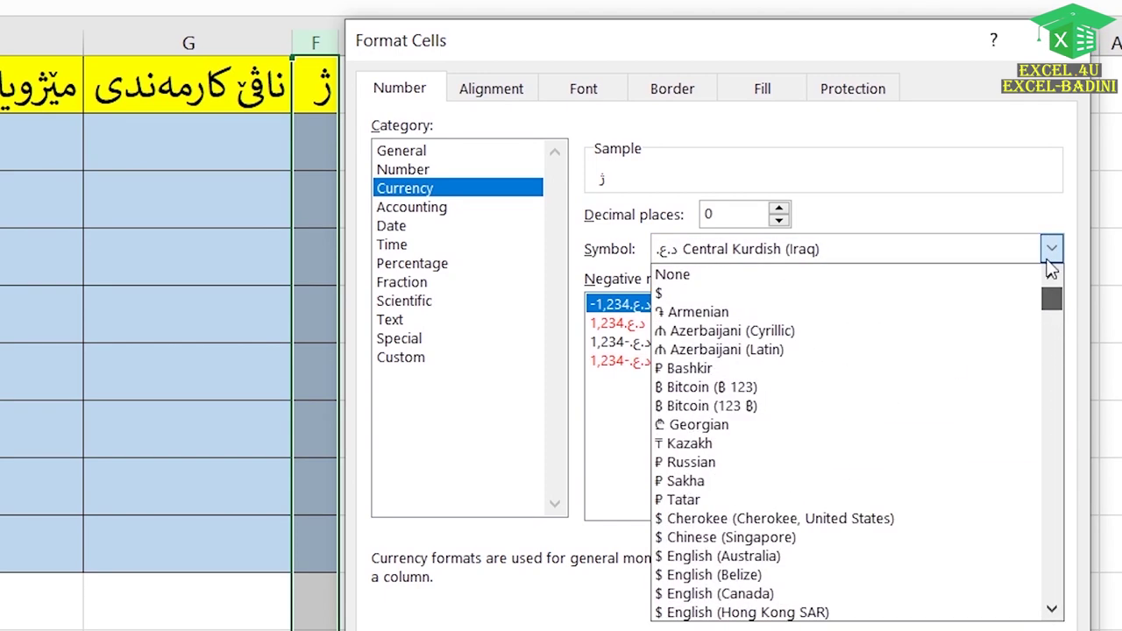
left_click(666, 292)
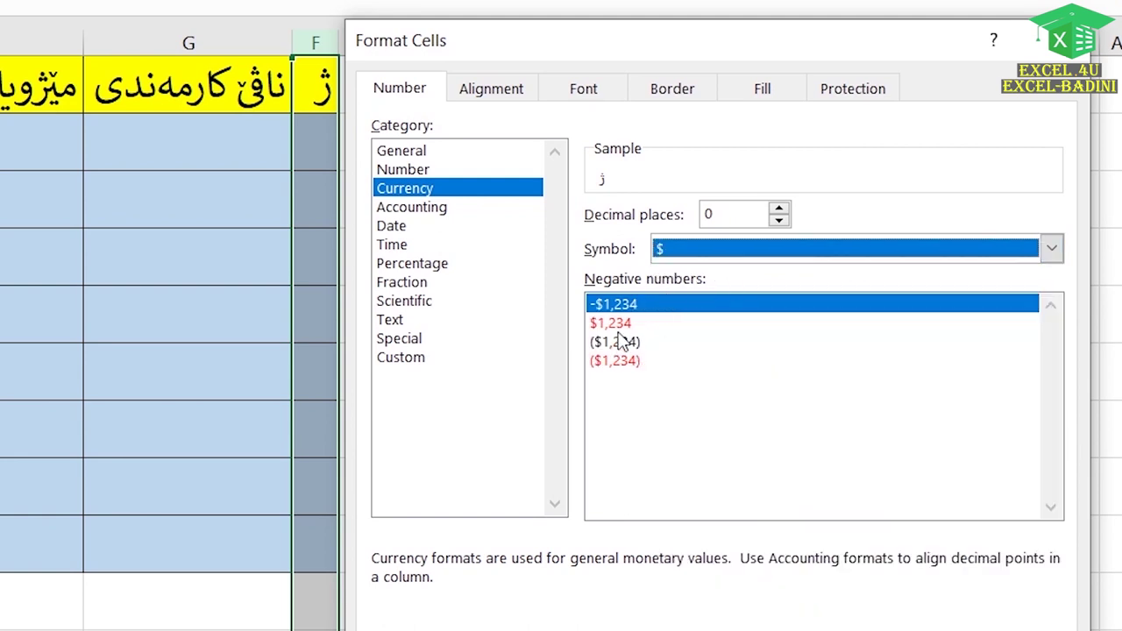
left_click(469, 208)
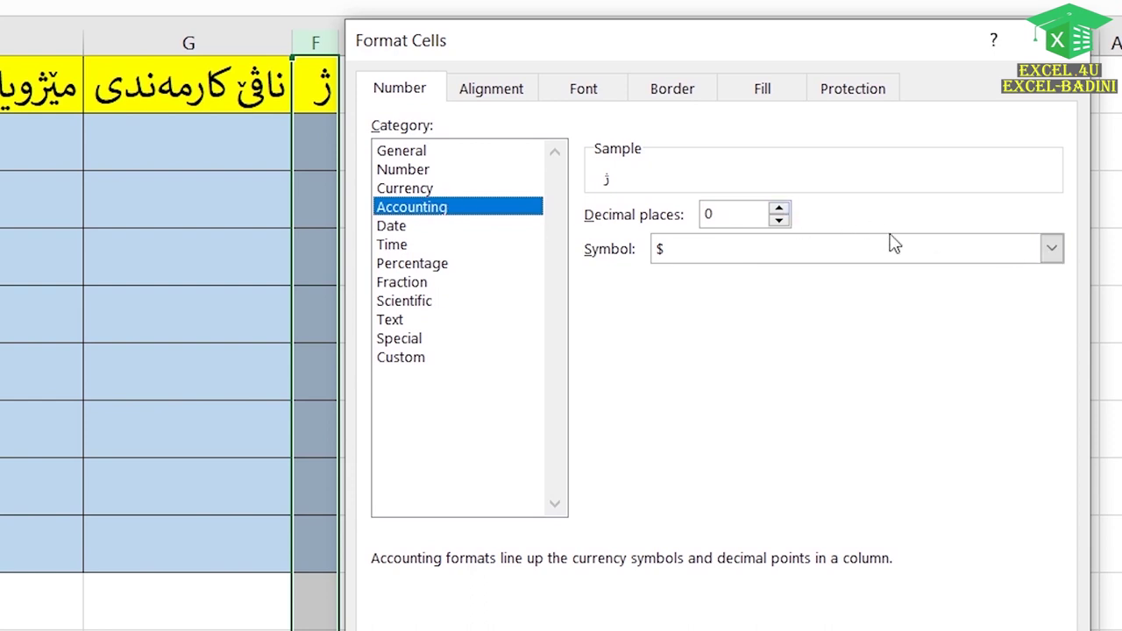
- Keep the $ Accounting symbol, then change the number category to Date
left_click(1051, 248)
left_click(1052, 248)
left_click(779, 220)
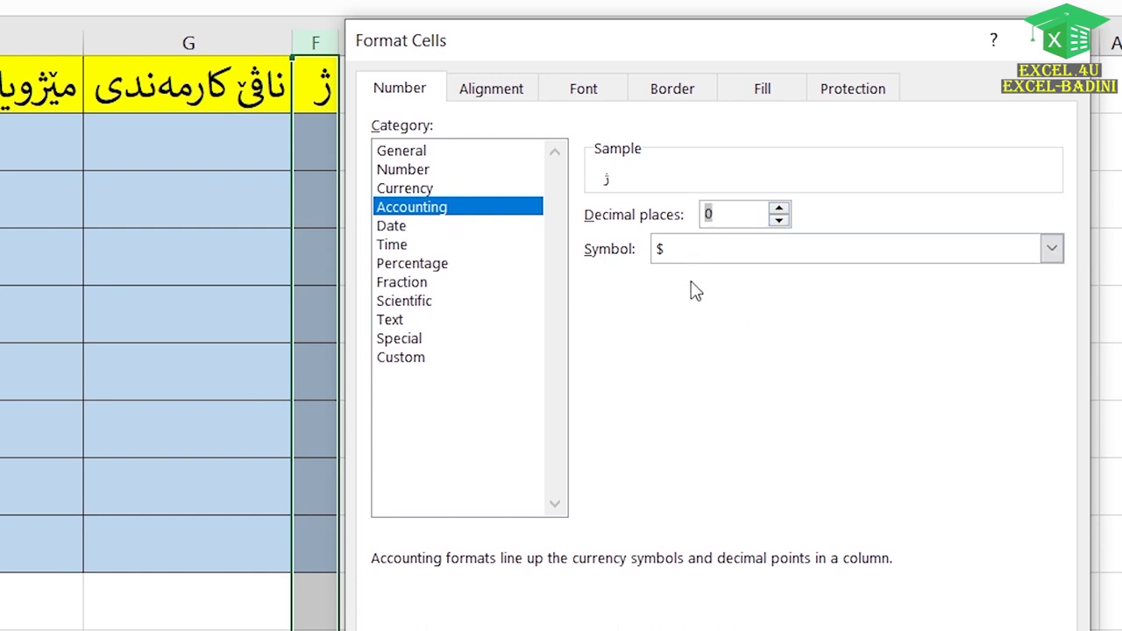
left_click(419, 227)
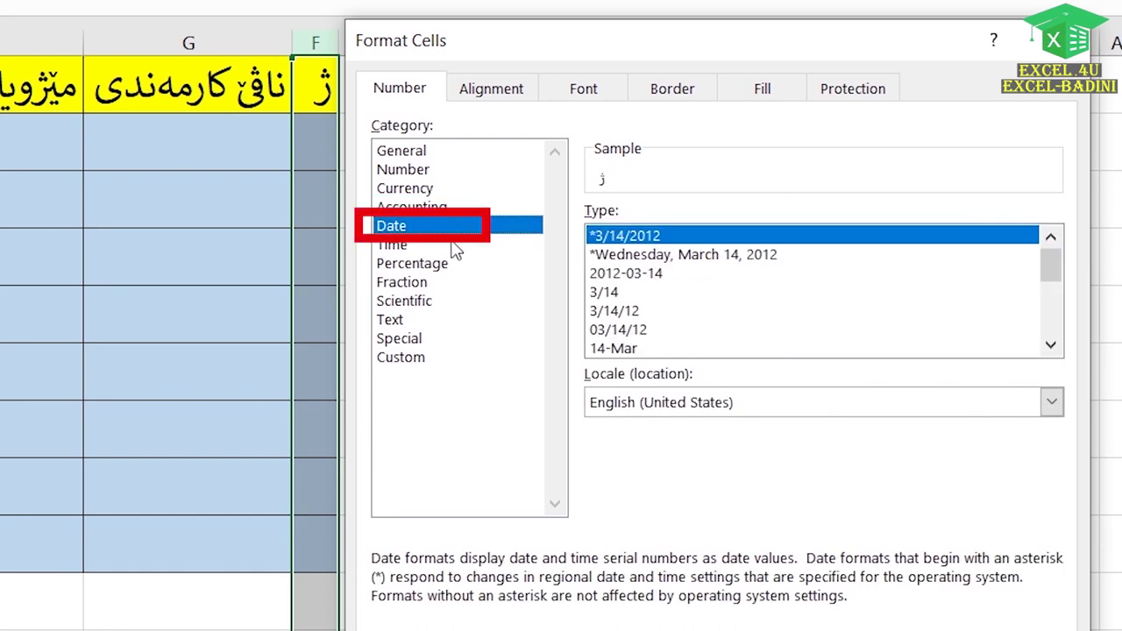
- Preview the long weekday, 2012-03-14, 3/14/12 and 14-Mar date formats
left_click(617, 257)
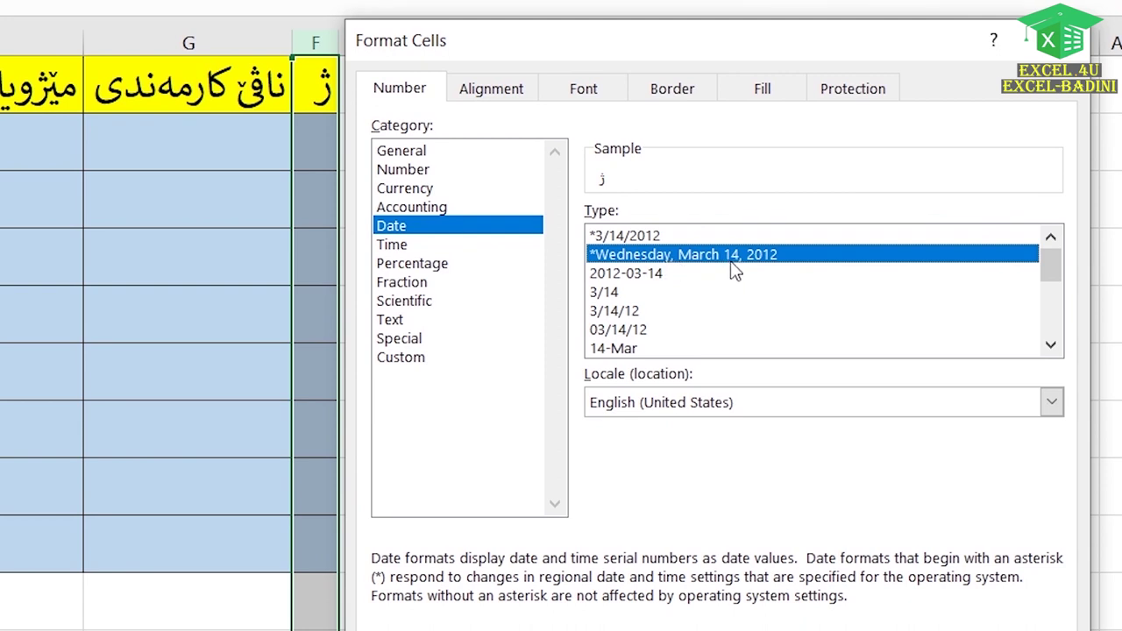
left_click(639, 276)
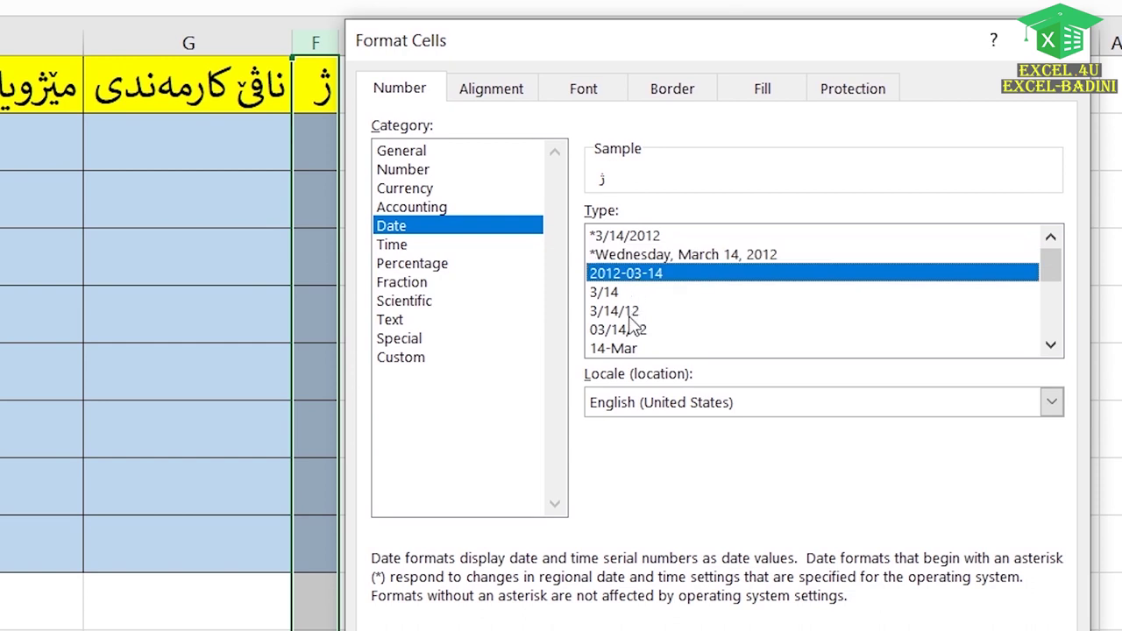
left_click(619, 312)
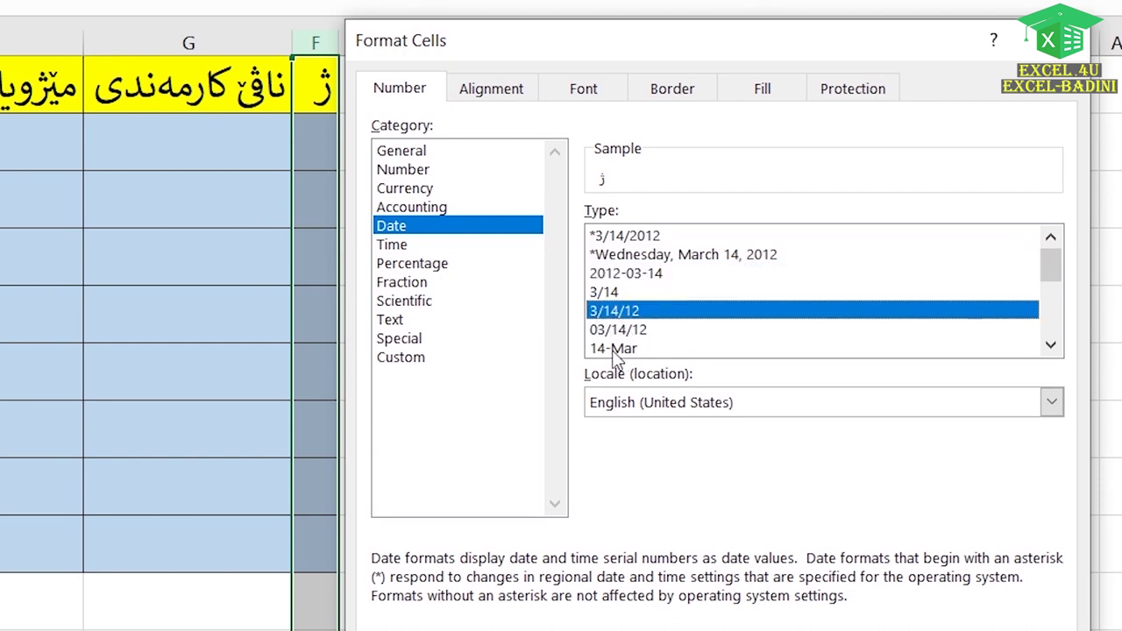
left_click(618, 351)
left_click(1051, 345)
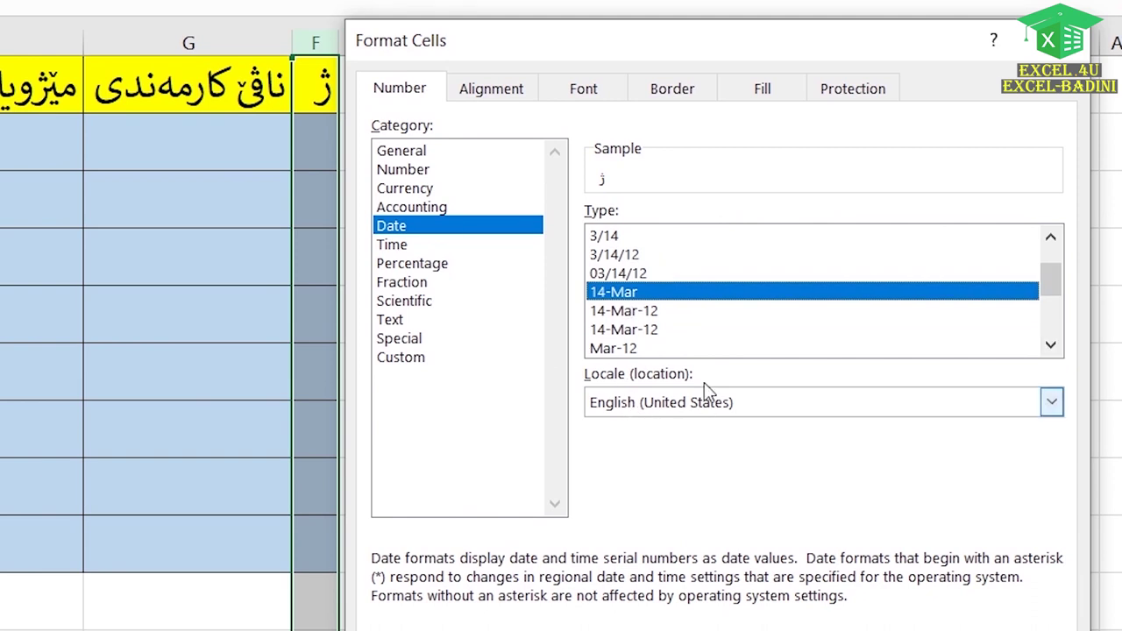
scroll(664, 317, "down", 2)
scroll(664, 317, "up", 2)
scroll(661, 316, "down", 2)
scroll(661, 313, "up", 4)
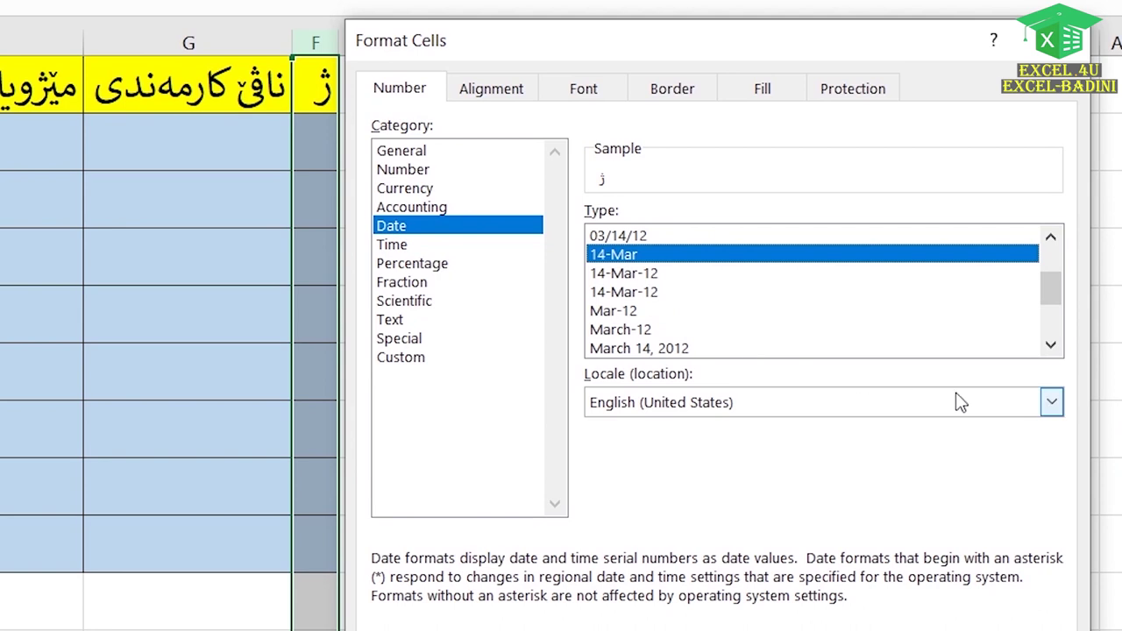
- Browse the date locale list and keep English (United States)
left_click(1053, 402)
scroll(935, 460, "down", 4)
scroll(935, 467, "down", 10)
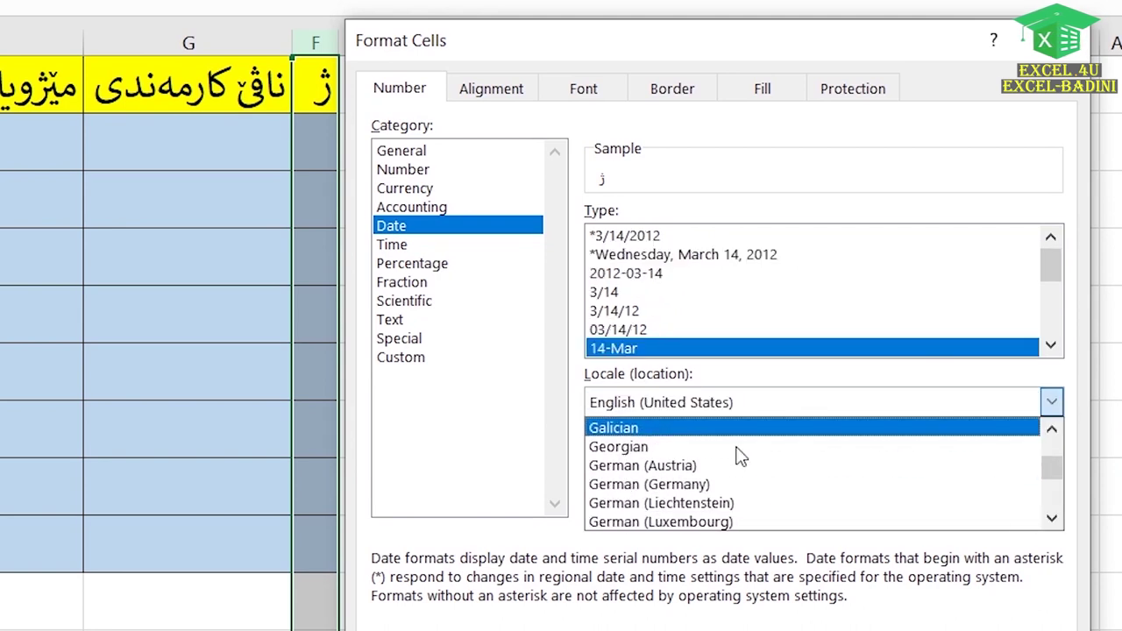
scroll(731, 469, "down", 5)
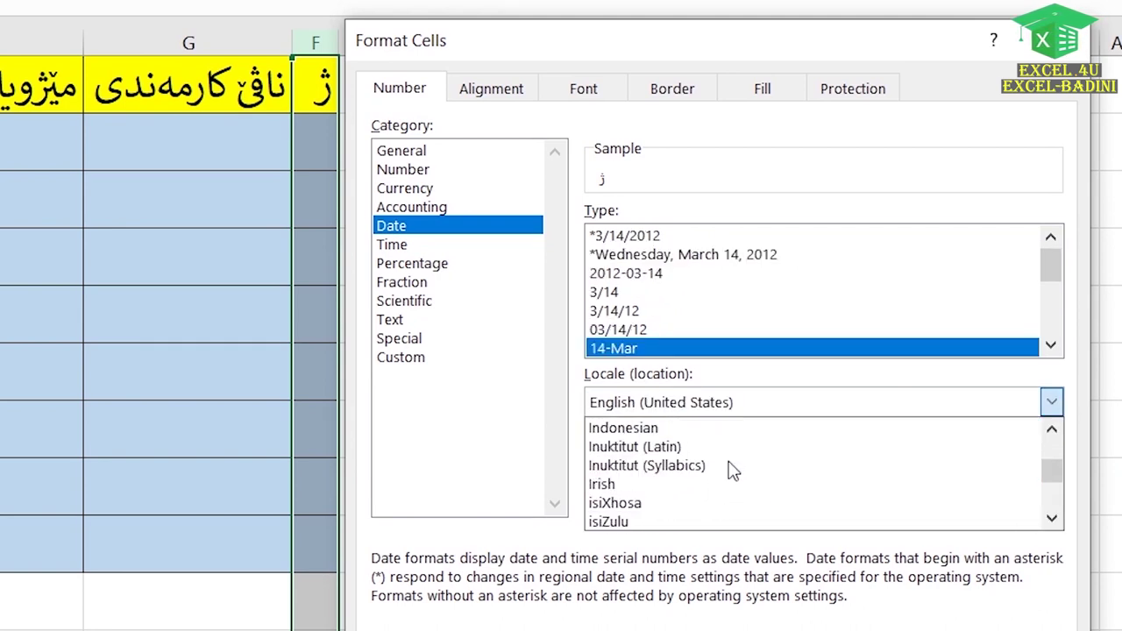
scroll(917, 438, "up", 2)
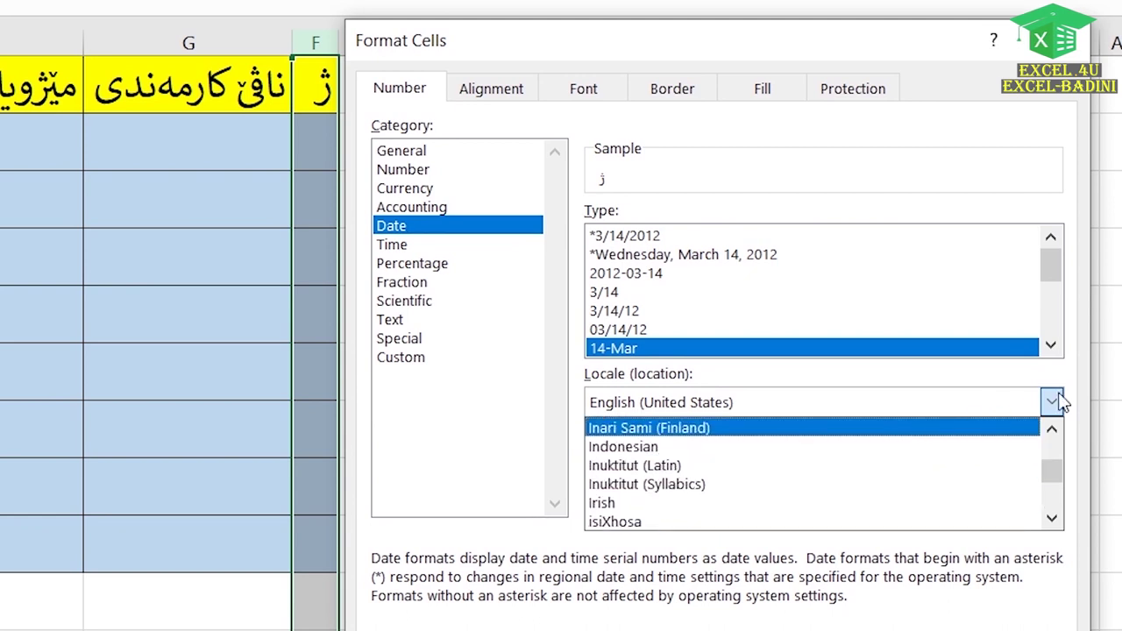
left_click(747, 400)
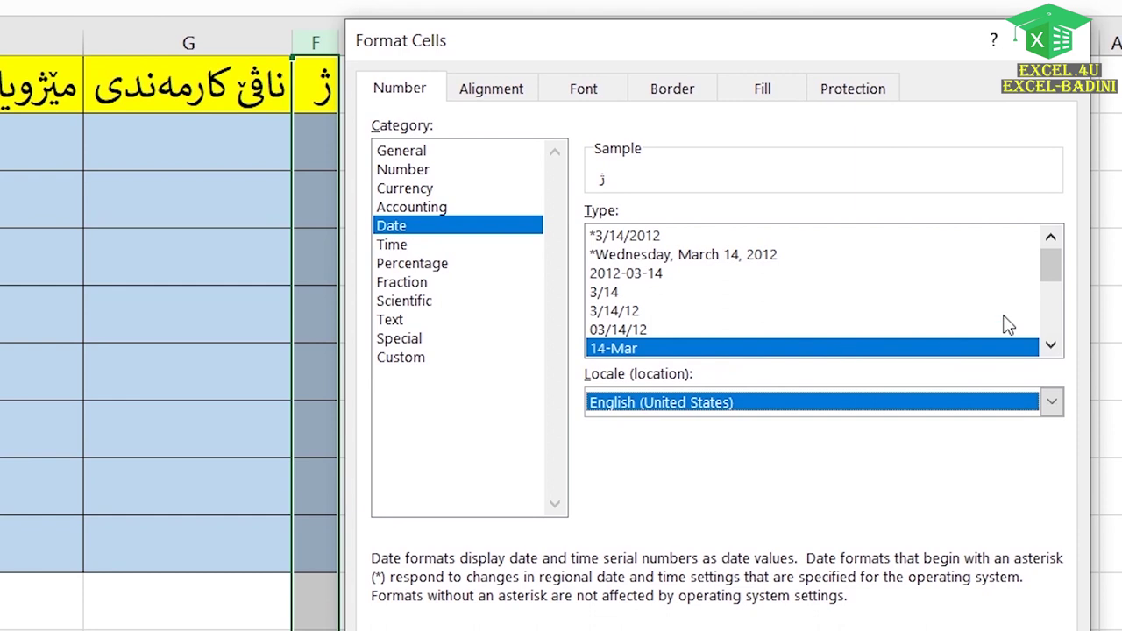
- Select the 14-Mar-2012 date type, then switch the category to Time
left_click_drag(1052, 273, 1053, 325)
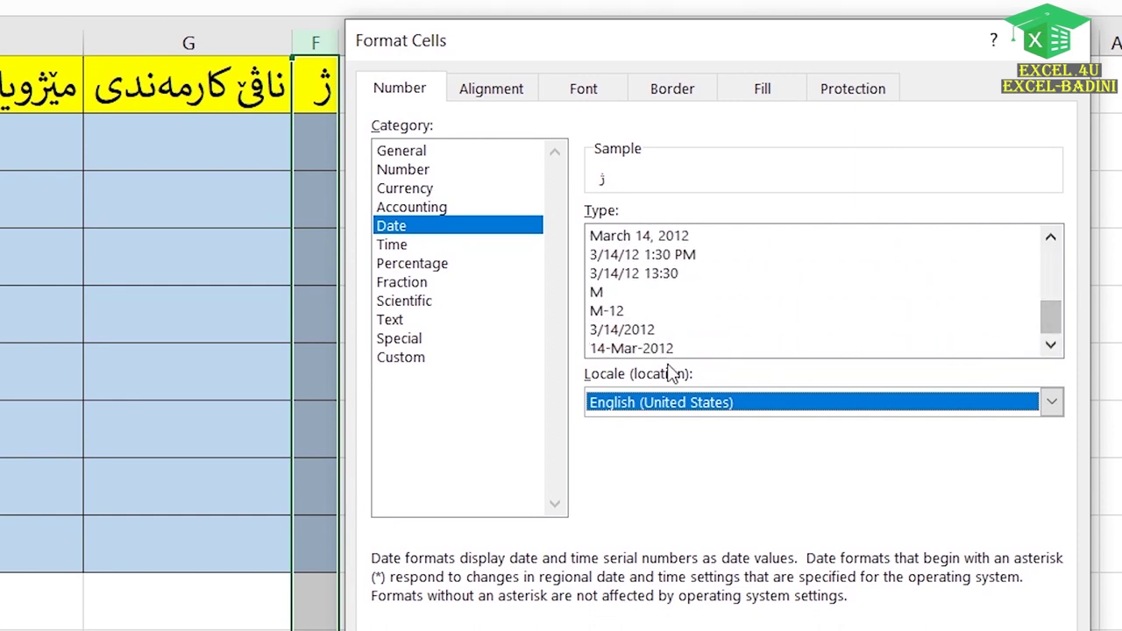
left_click(605, 351)
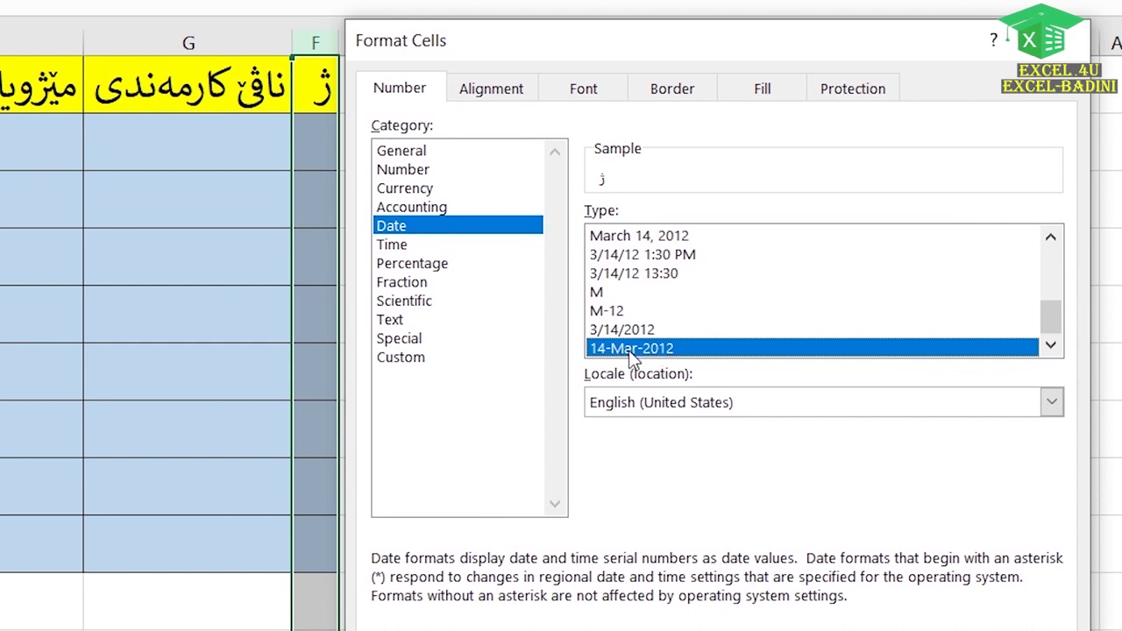
scroll(647, 349, "up", 4)
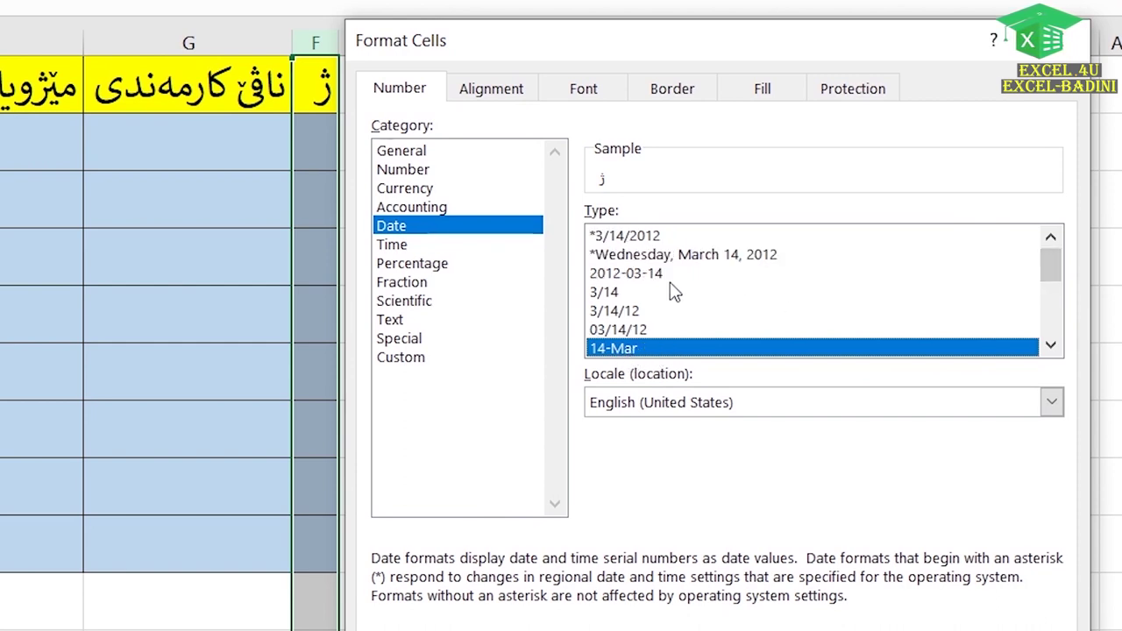
left_click(387, 246)
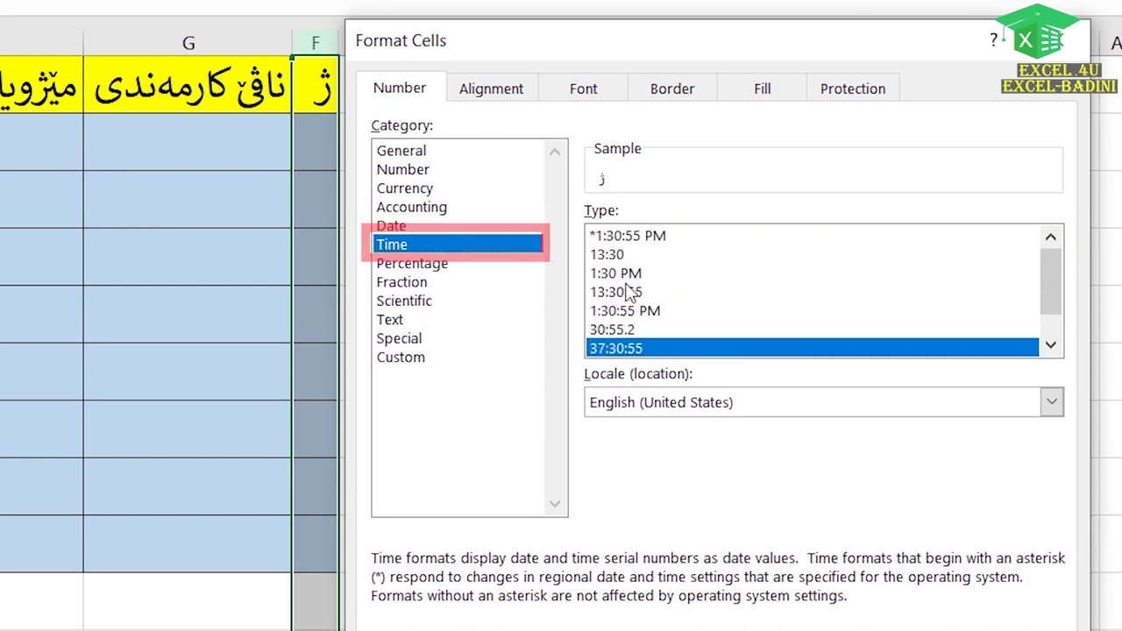
- Preview the *1:30:55 PM, 1:30 PM, 13:30:55 and 1:30:55 PM time types
left_click(607, 236)
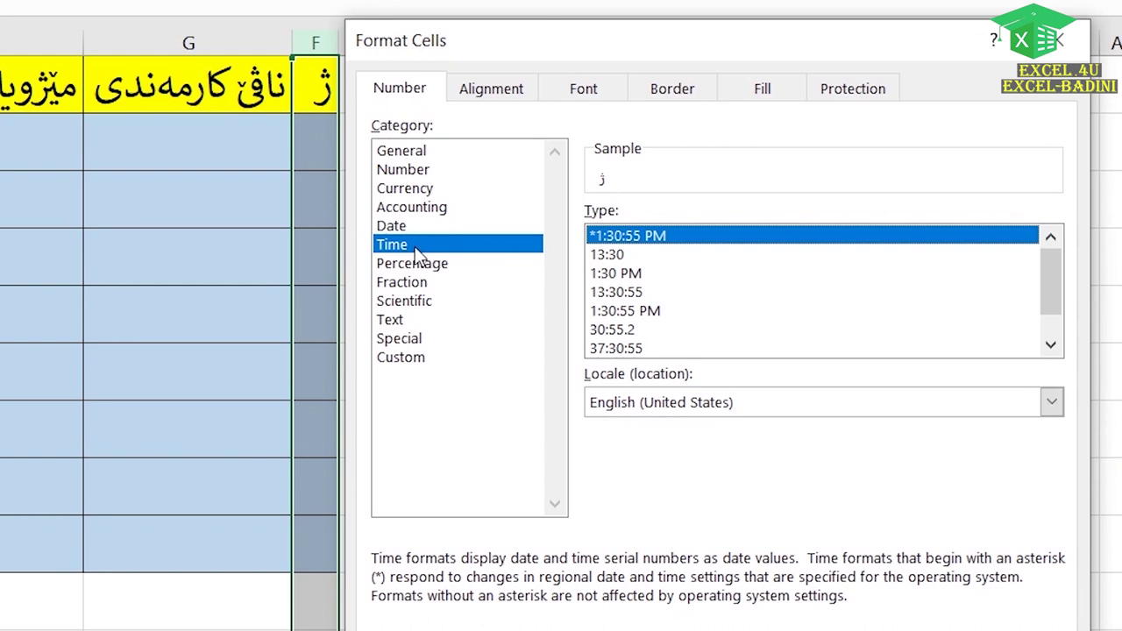
left_click(596, 277)
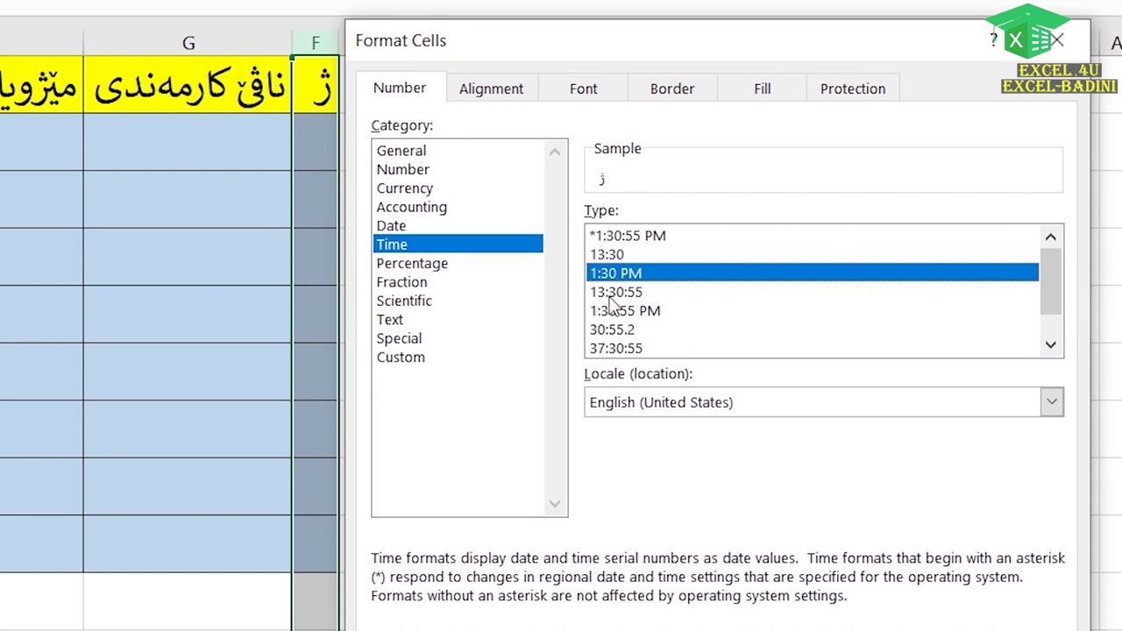
left_click(612, 297)
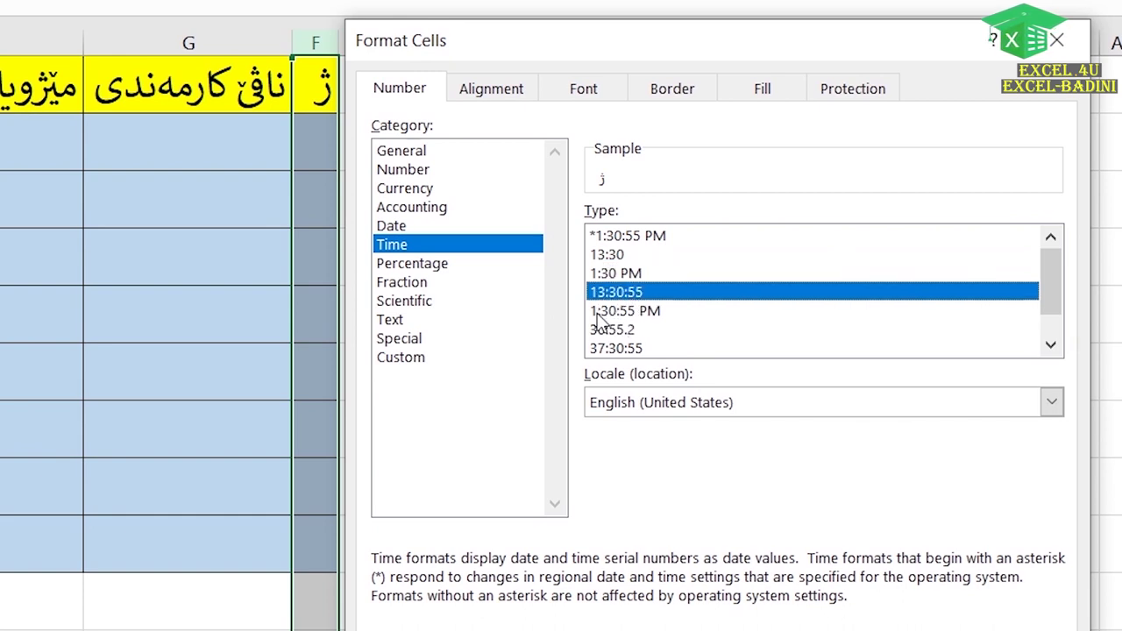
left_click(605, 314)
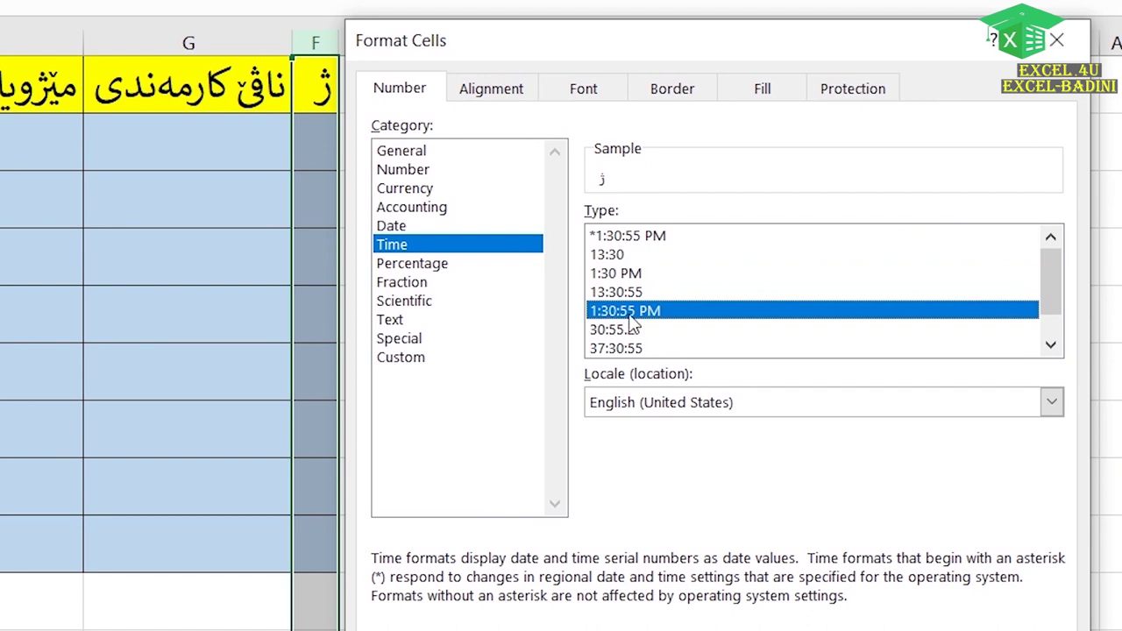
scroll(632, 323, "down", 1)
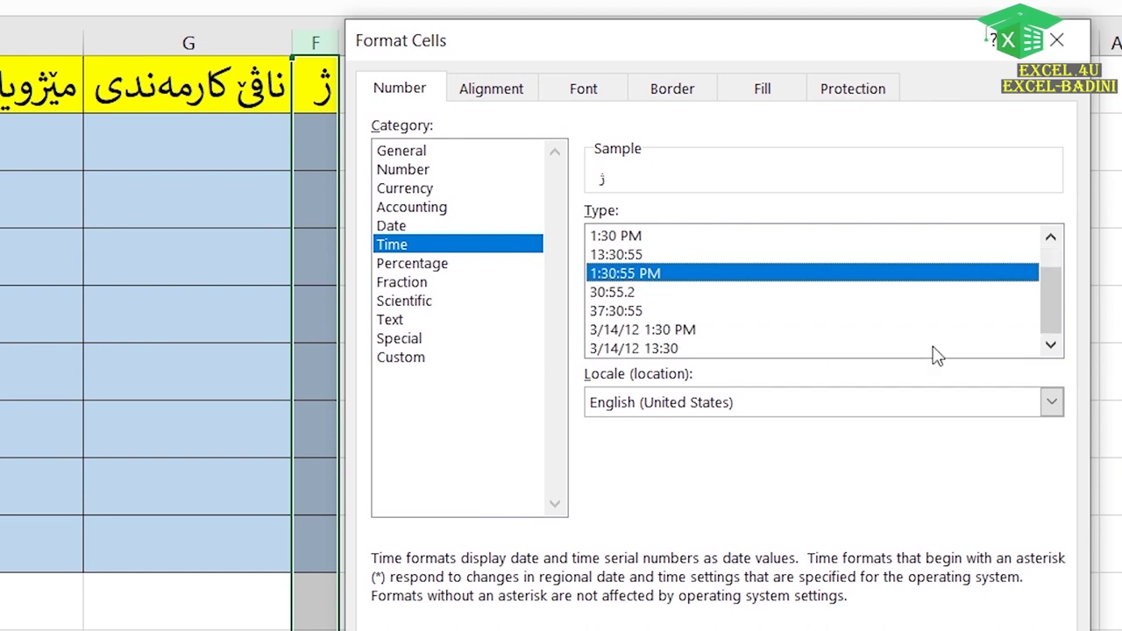
- Try 3/14/12 1:30 PM, then settle on the 3/14/12 13:30 type
left_click(627, 331)
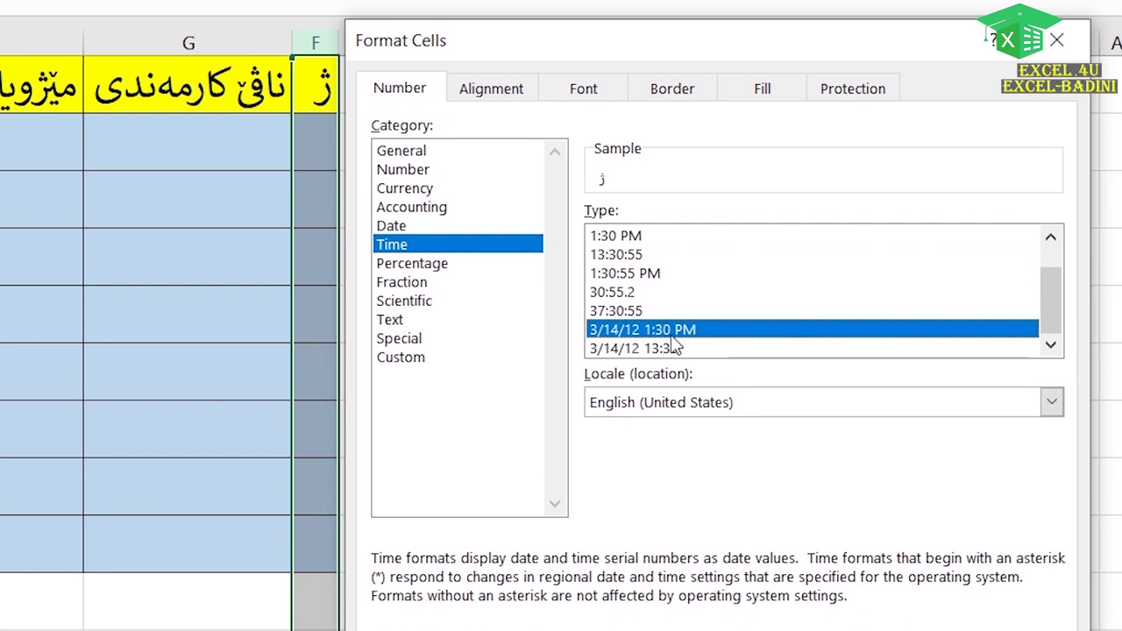
left_click(624, 351)
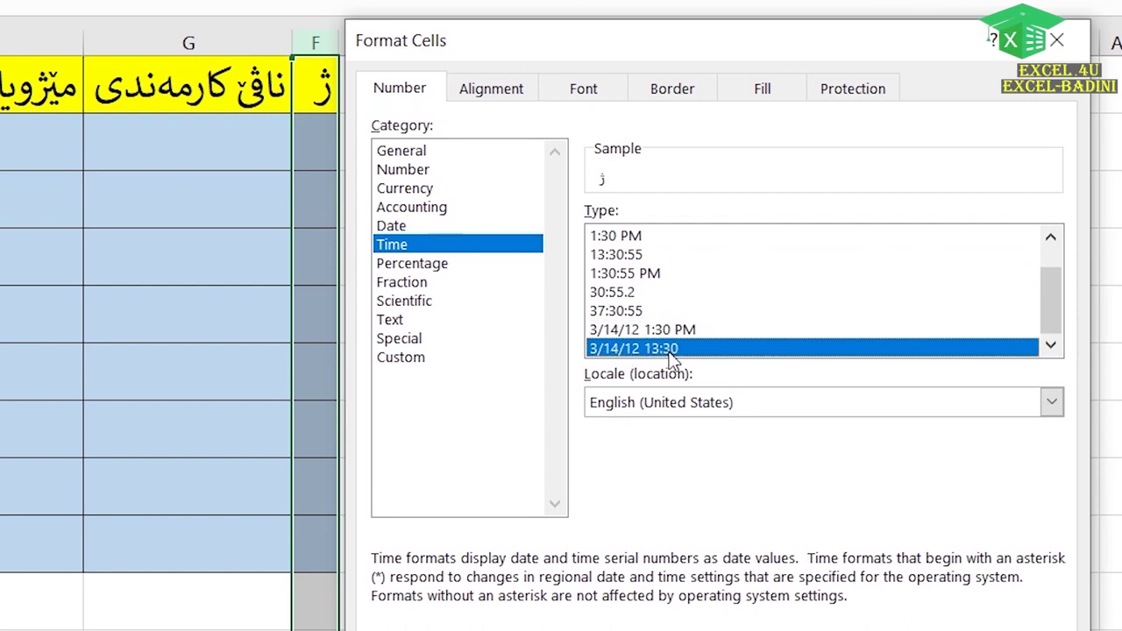
scroll(734, 303, "up", 1)
scroll(731, 301, "down", 1)
scroll(737, 301, "up", 1)
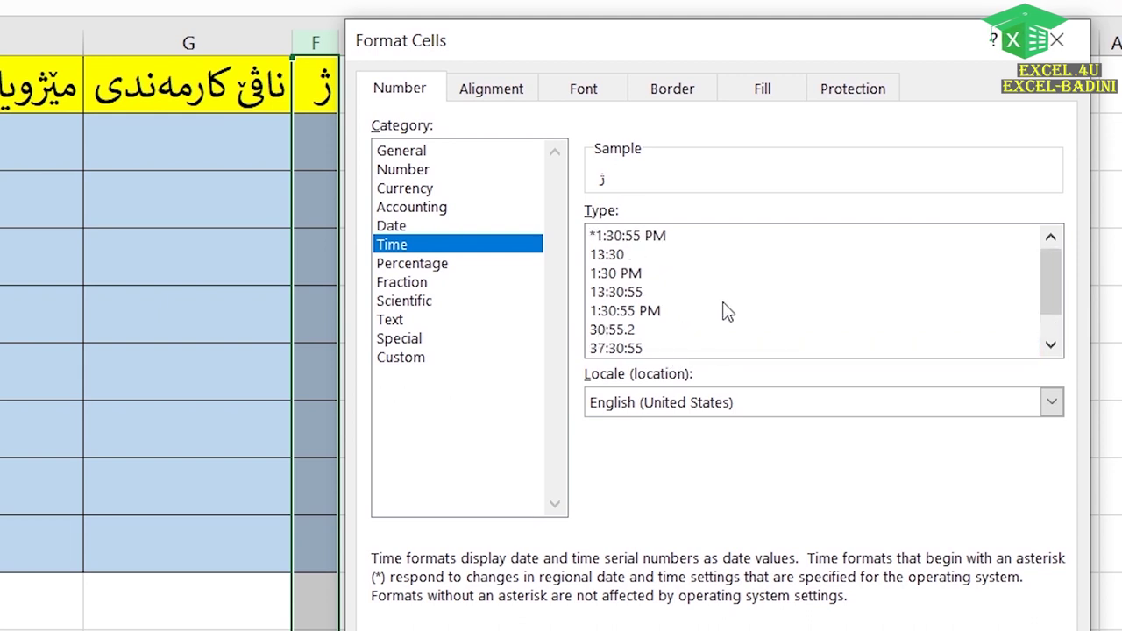
scroll(634, 298, "down", 1)
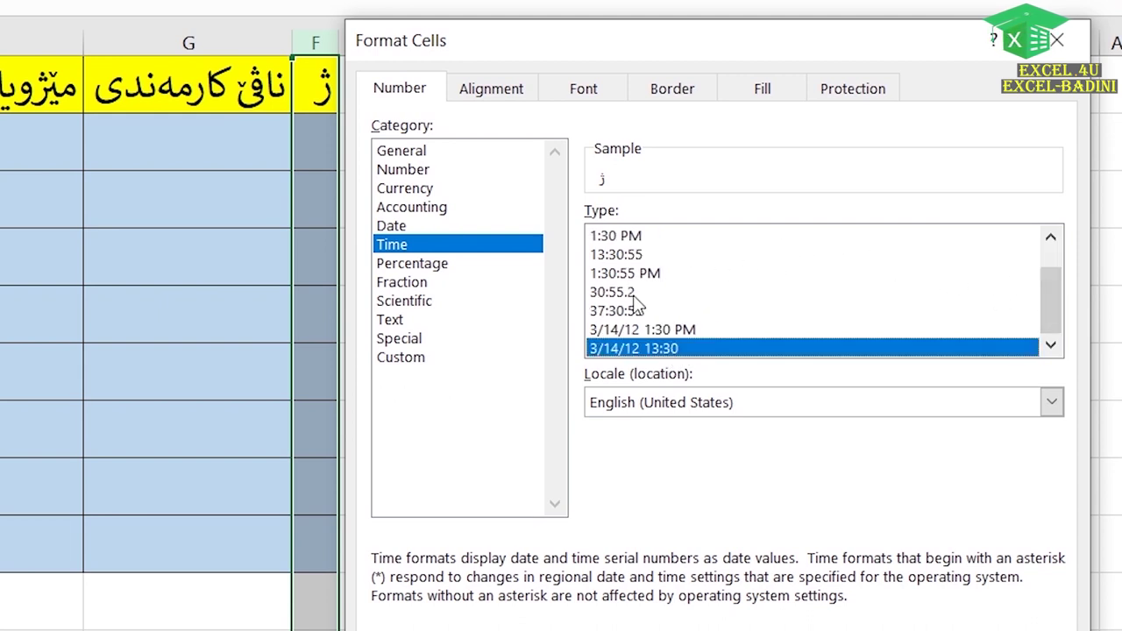
scroll(633, 298, "up", 1)
scroll(636, 301, "down", 1)
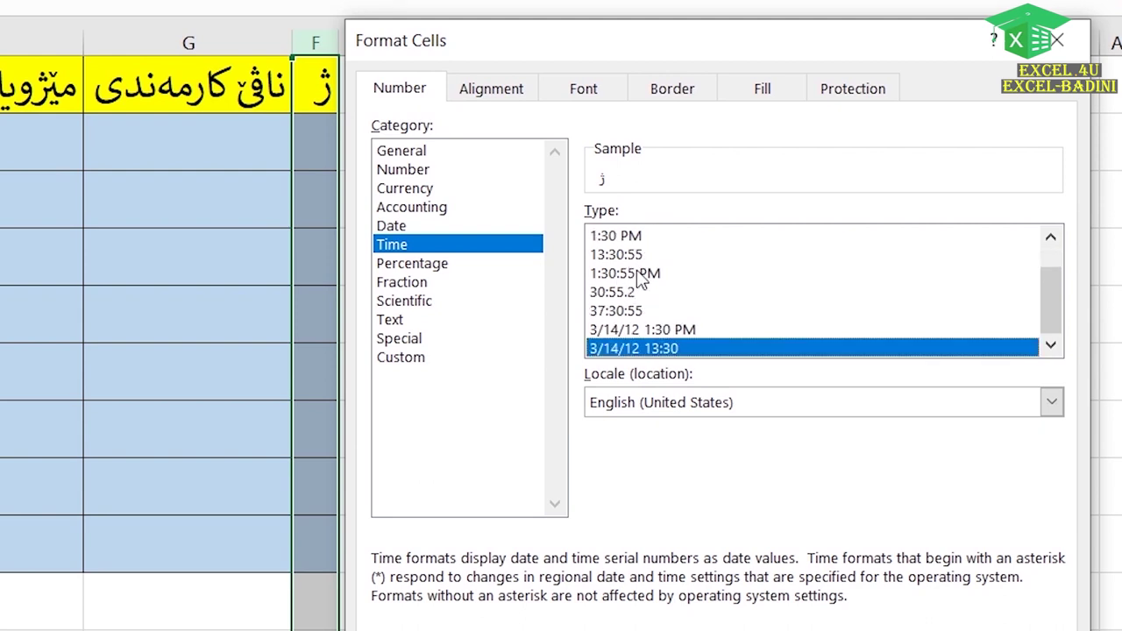
- Try Percentage with decimal places raised to 3 and lowered, then choose Fraction
left_click(394, 268)
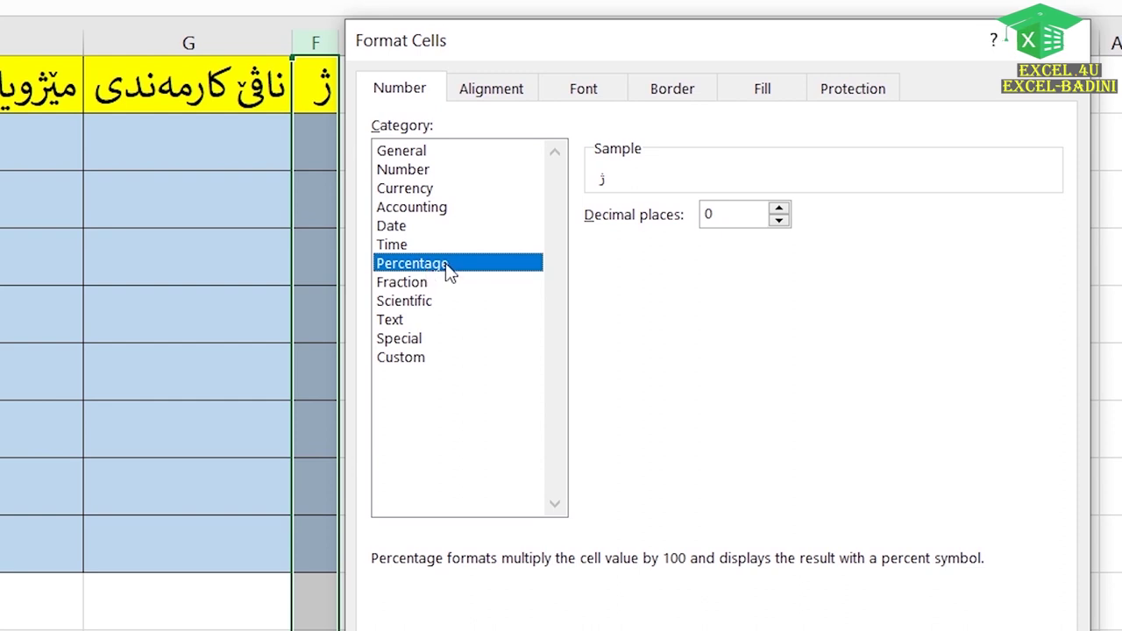
left_click(779, 211)
left_click(779, 211)
left_click(779, 211)
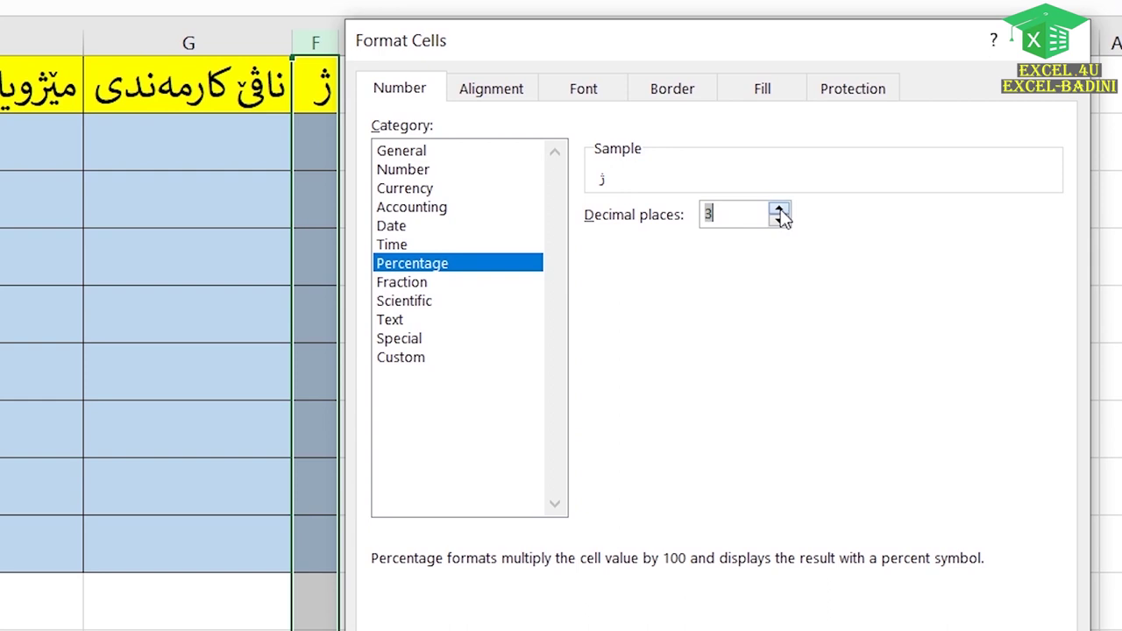
left_click(779, 221)
left_click(779, 221)
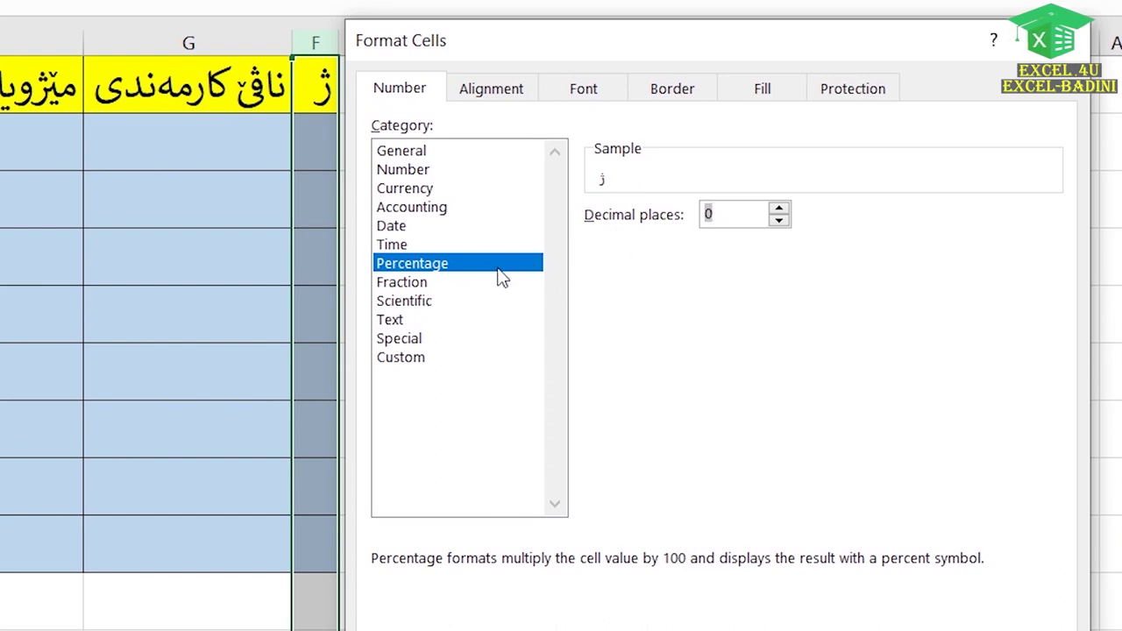
left_click(424, 287)
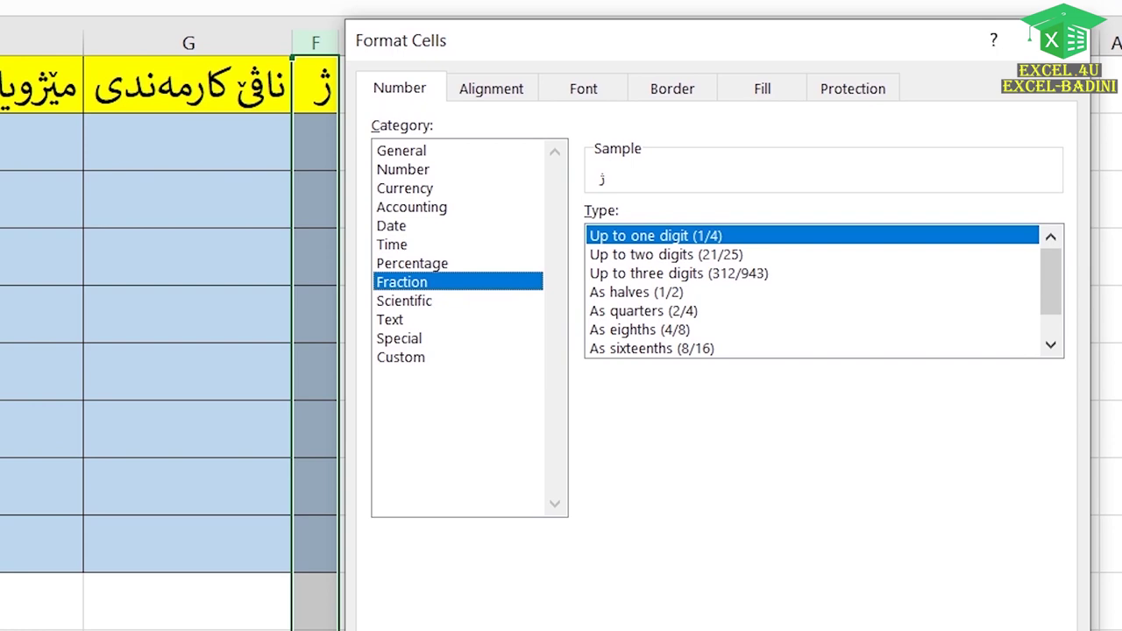
- Apply the Up to one digit fraction format to column F and widen it
key("Return")
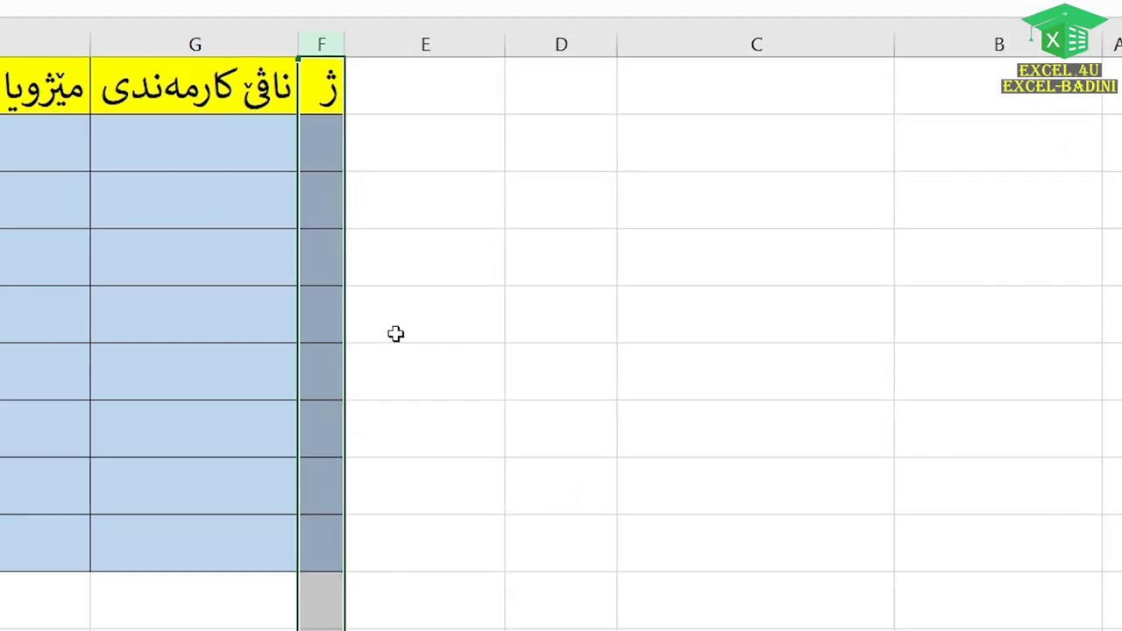
left_click_drag(292, 42, 292, 42)
left_click_drag(473, 80, 351, 80)
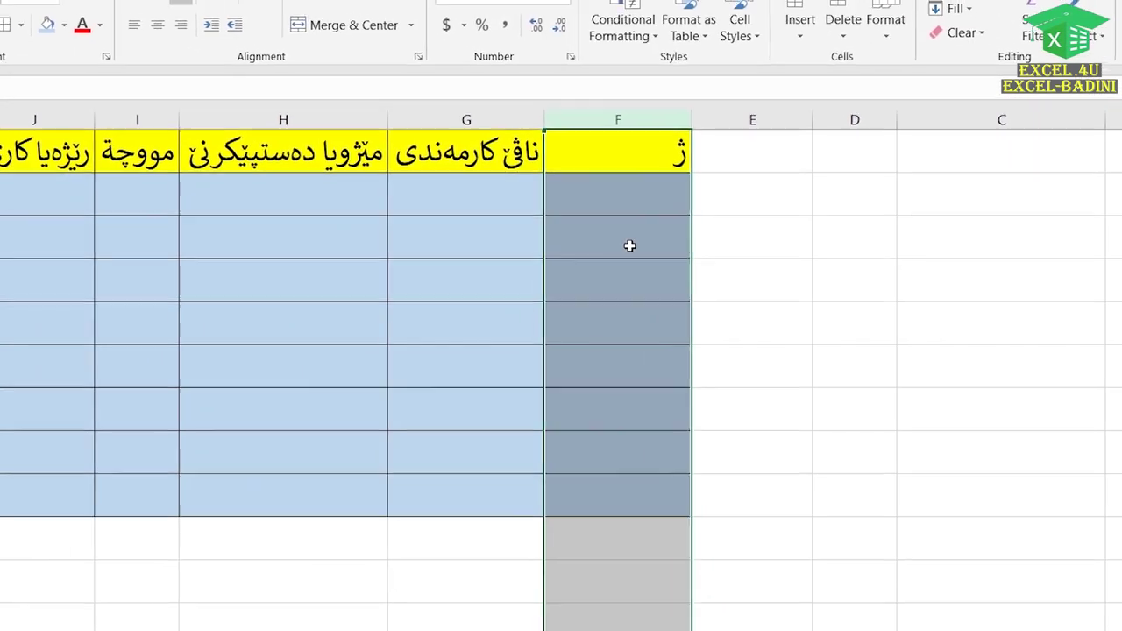
- Enter 22/44 in F3, then replace it with 11/25, displayed as 4/9
left_click(494, 218)
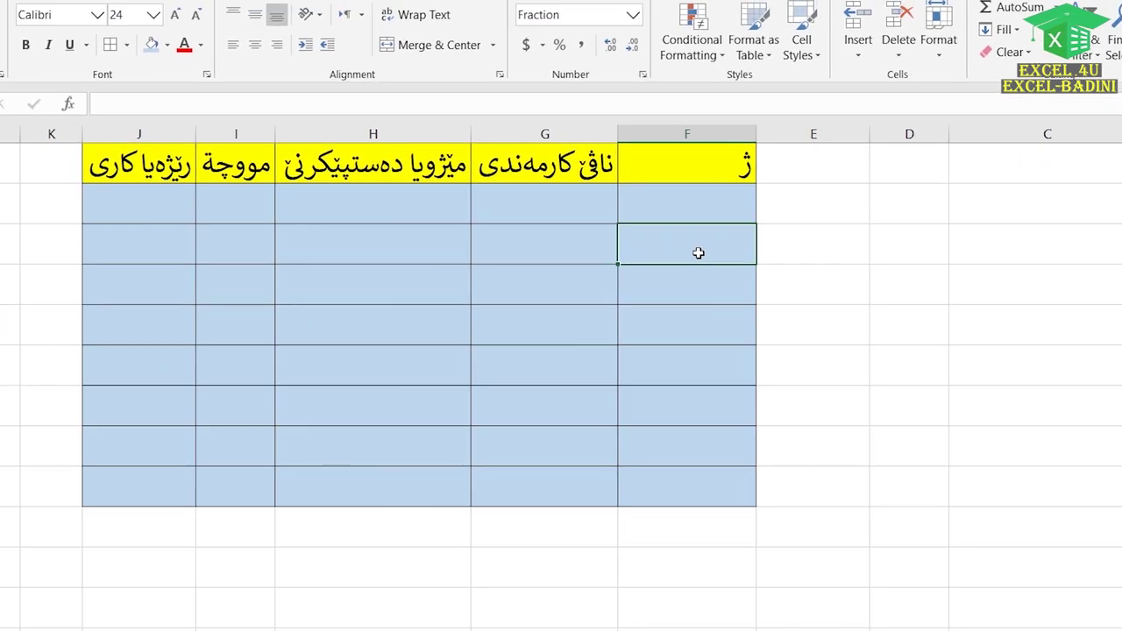
type("22/44")
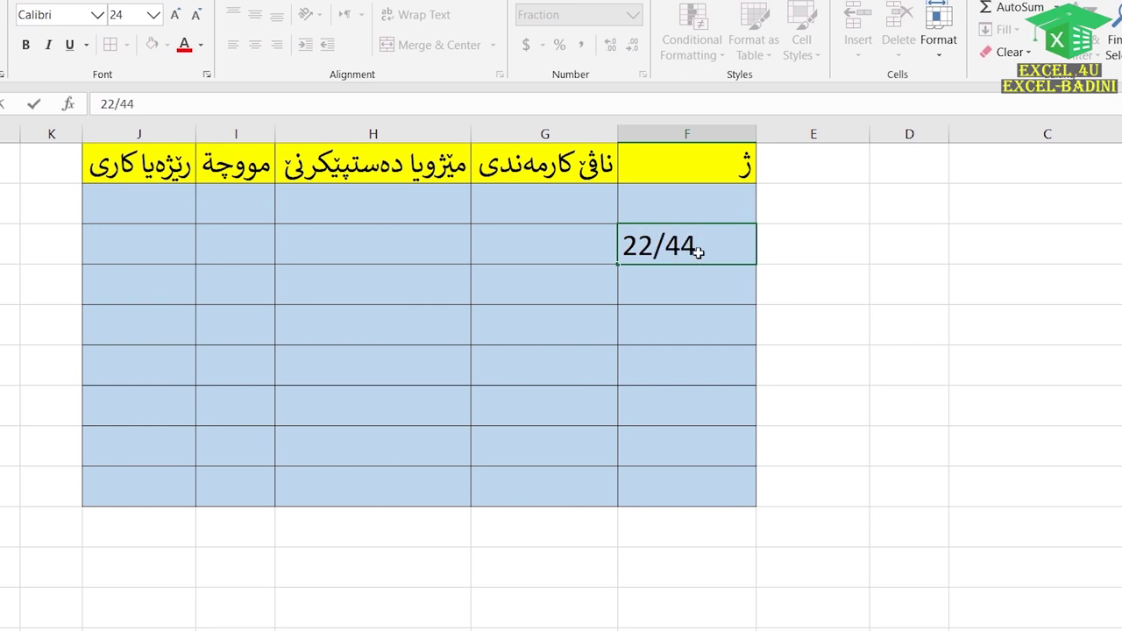
key("Return")
left_click(701, 246)
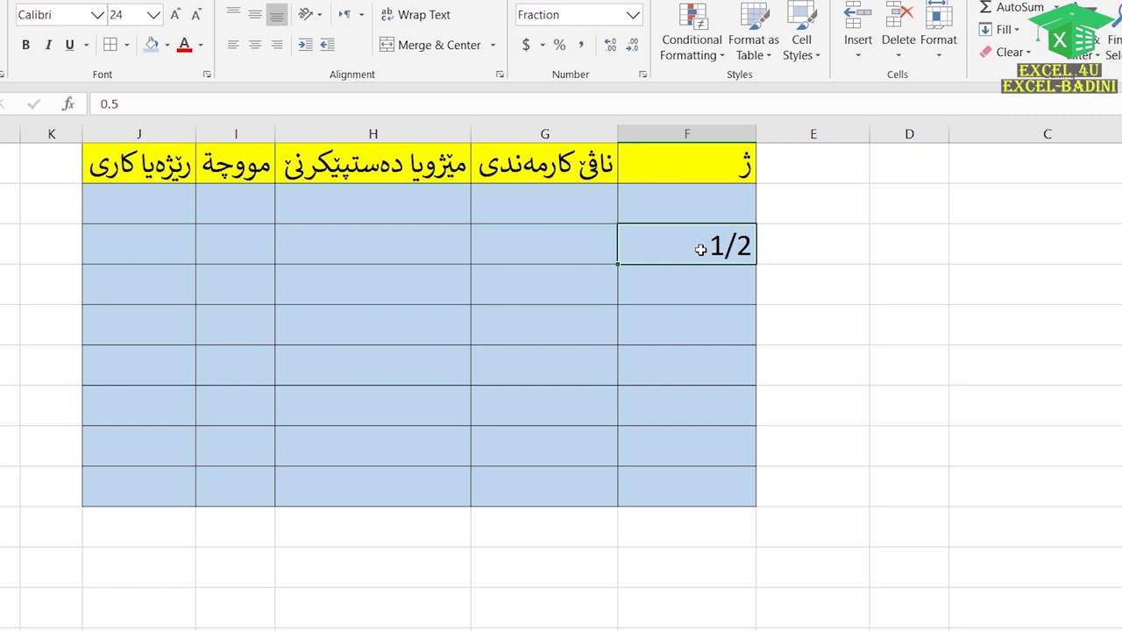
type("11/22")
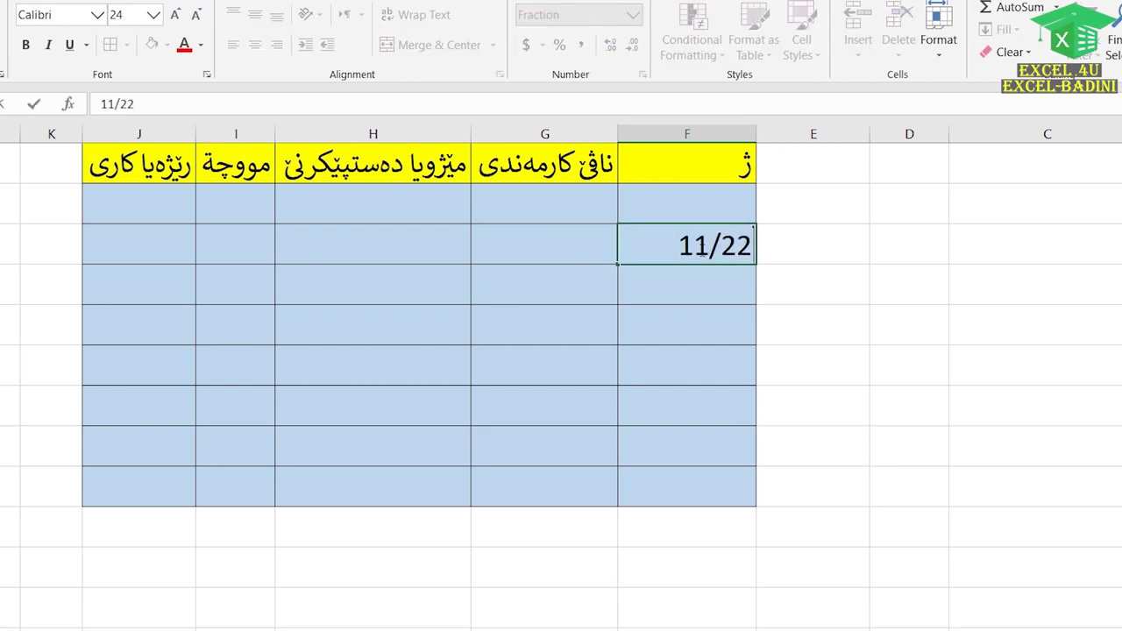
key("BackSpace")
type("5")
key("Return")
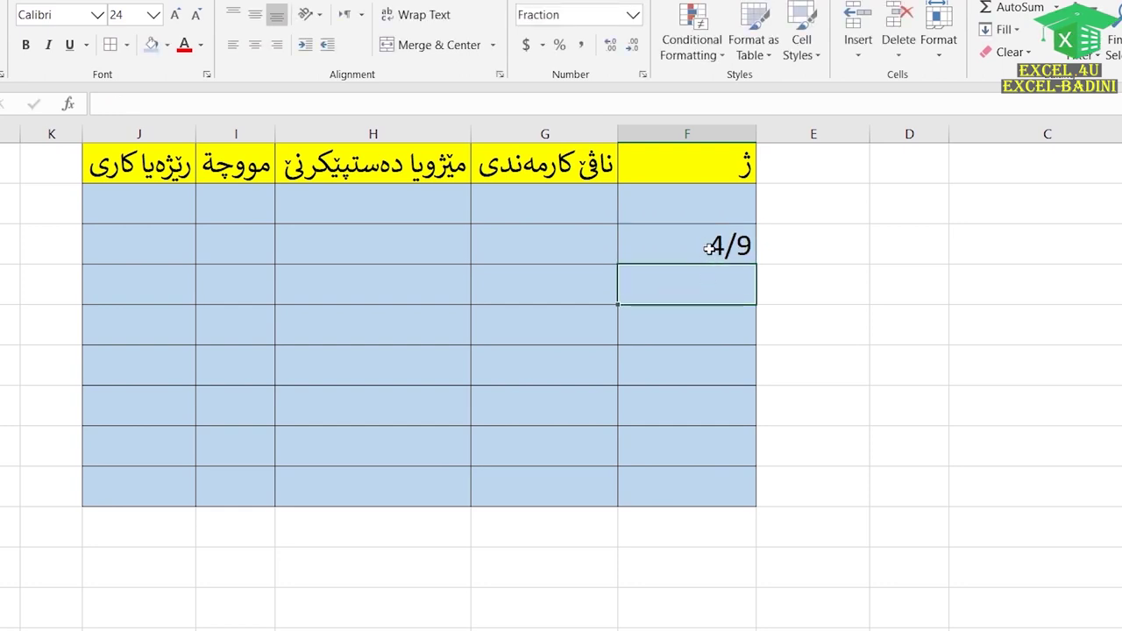
- Reopen Format Cells for column F and choose the As hundredths (30/100) fraction type
left_click(706, 134)
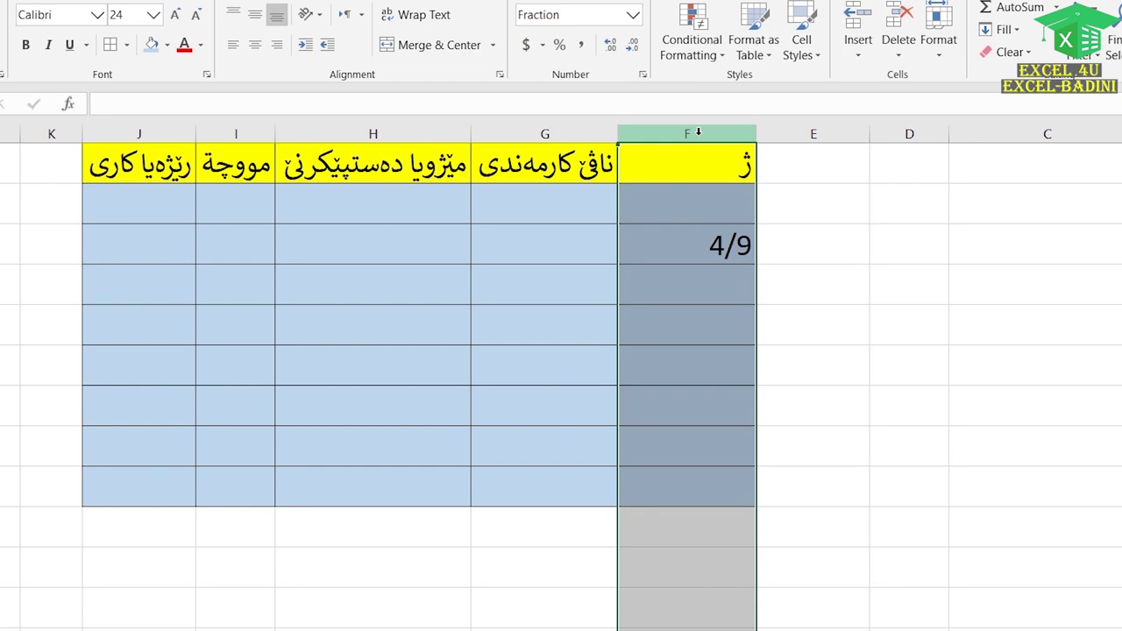
right_click(700, 286)
left_click(755, 495)
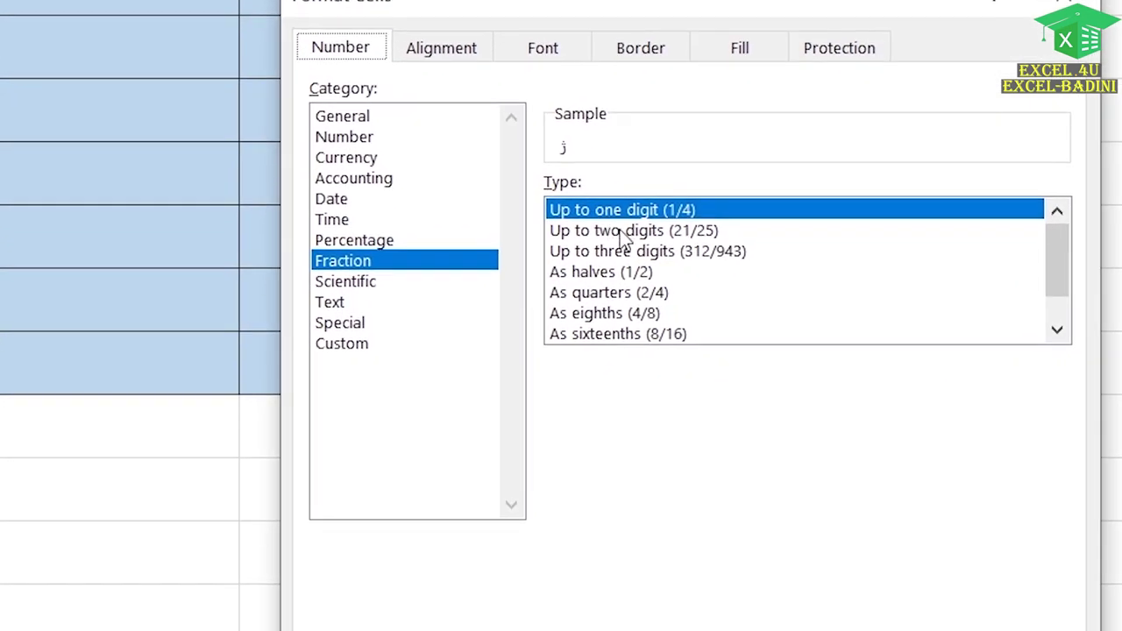
left_click(714, 356)
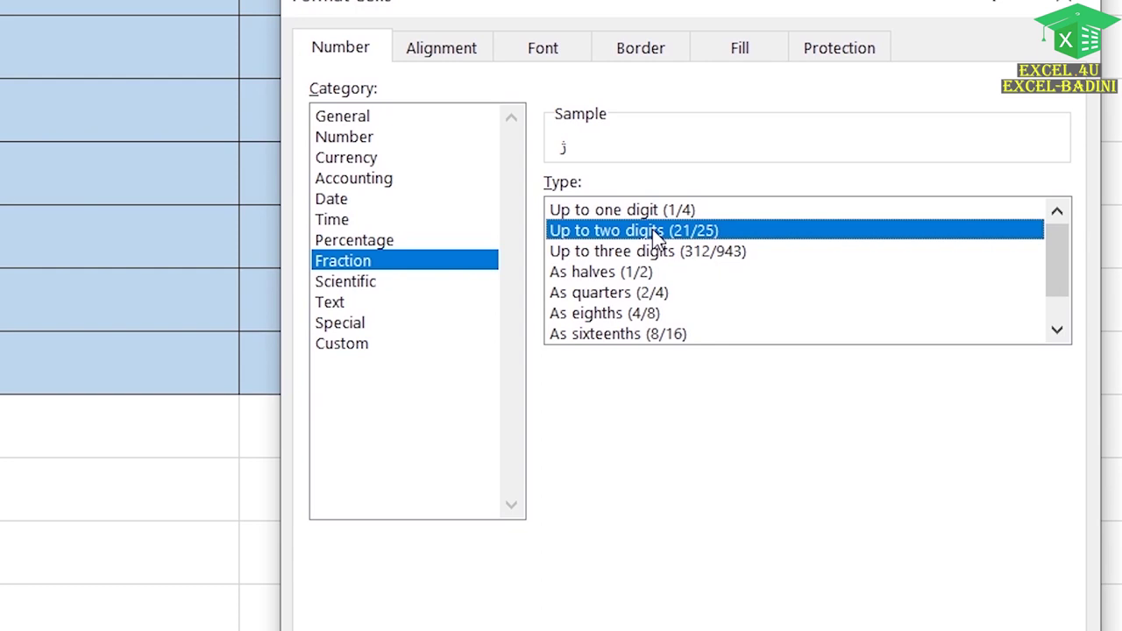
left_click(655, 235)
left_click(610, 251)
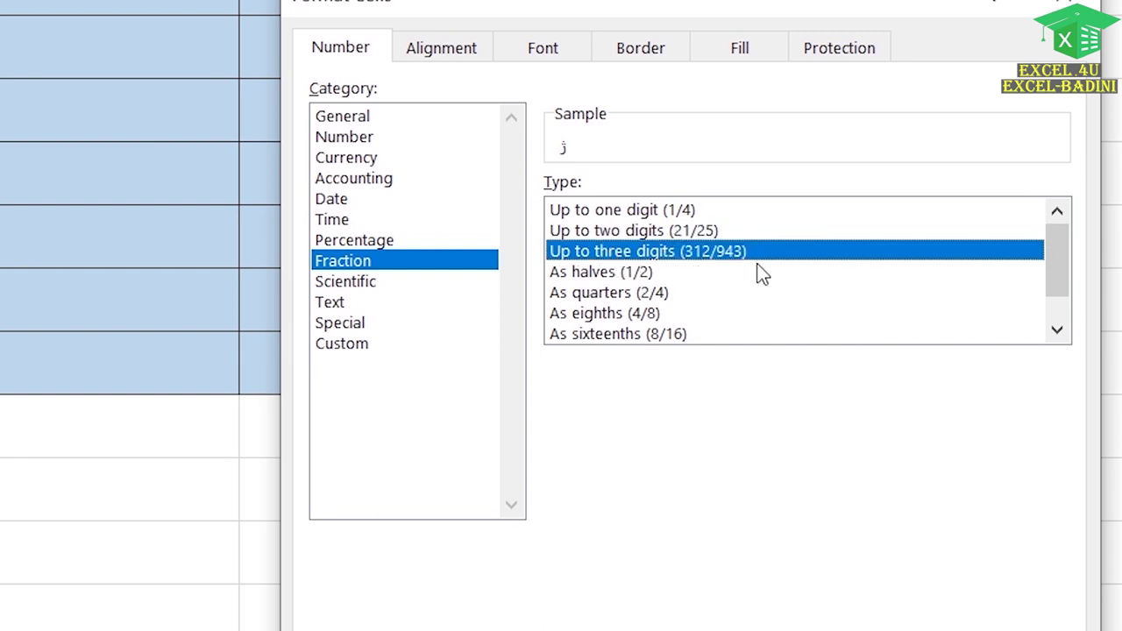
scroll(658, 275, "down", 1)
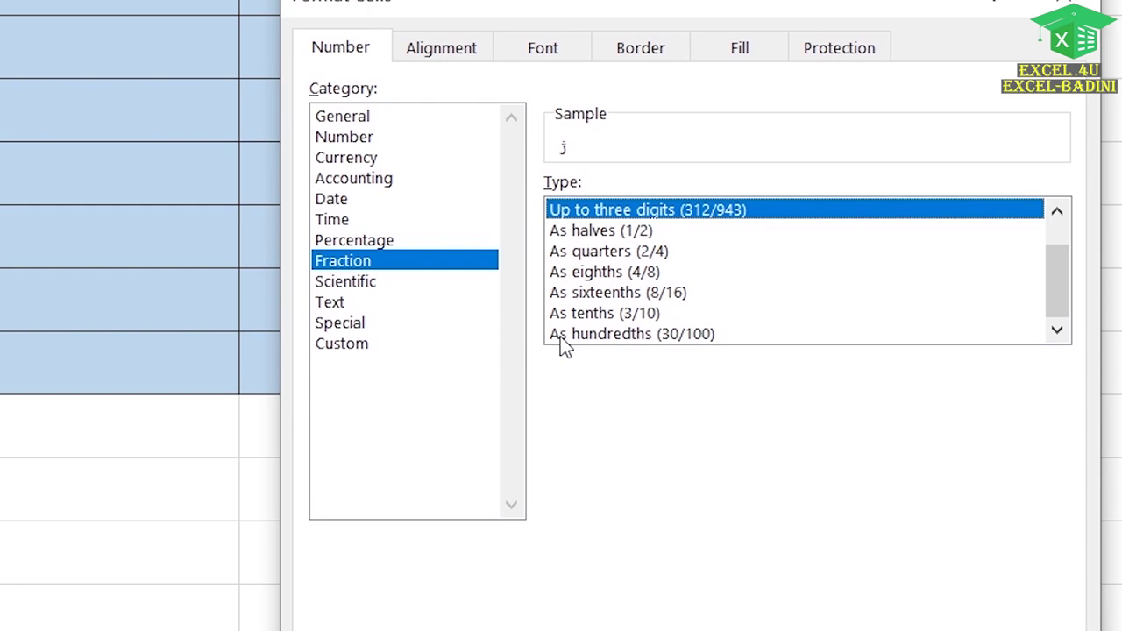
left_click(603, 338)
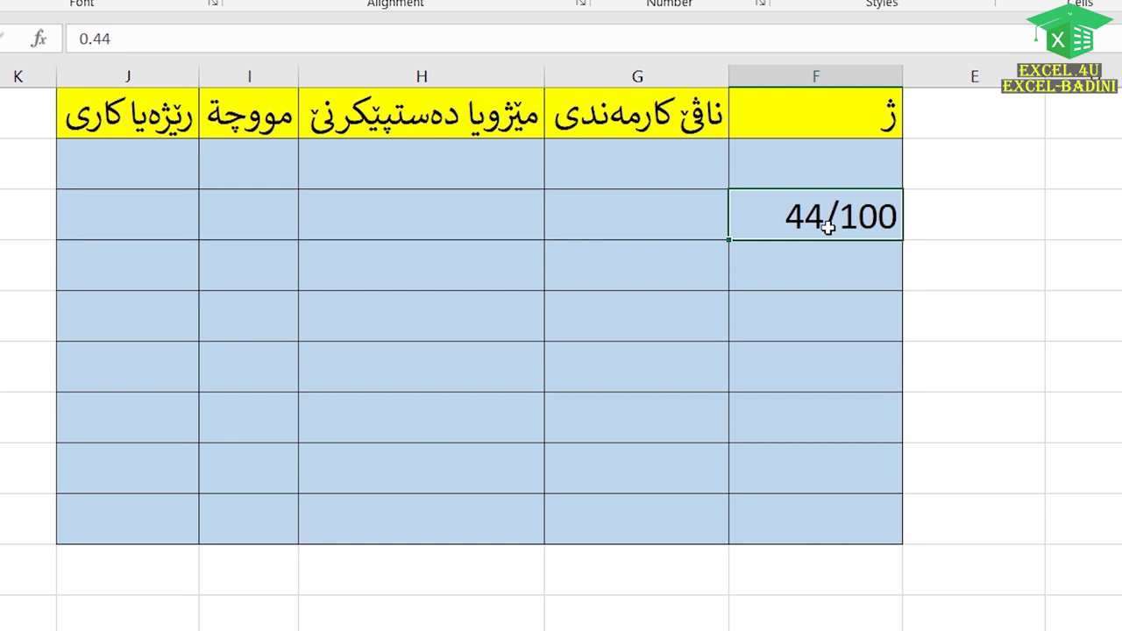
- Replace F3's value with 5/10, displayed as 50/100
key("Delete")
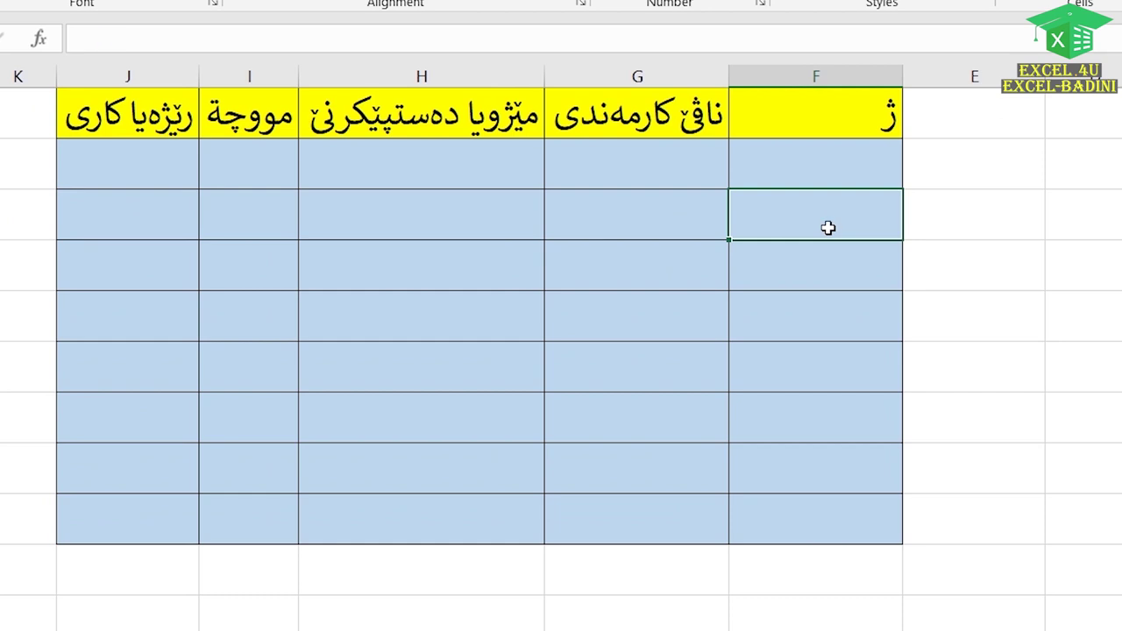
type("5")
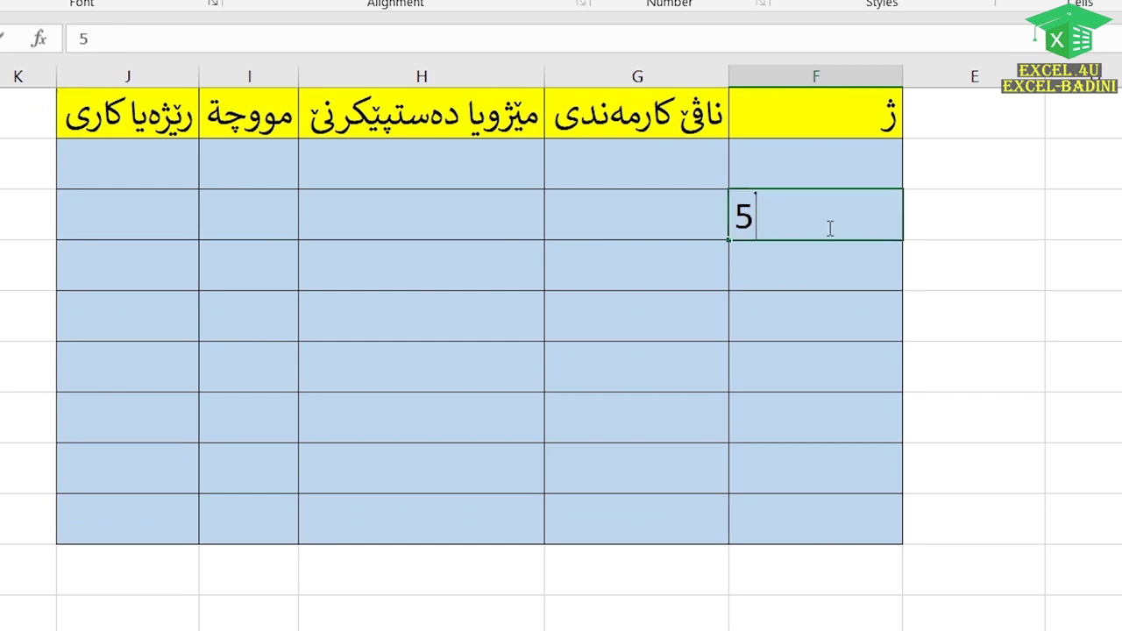
type("/10")
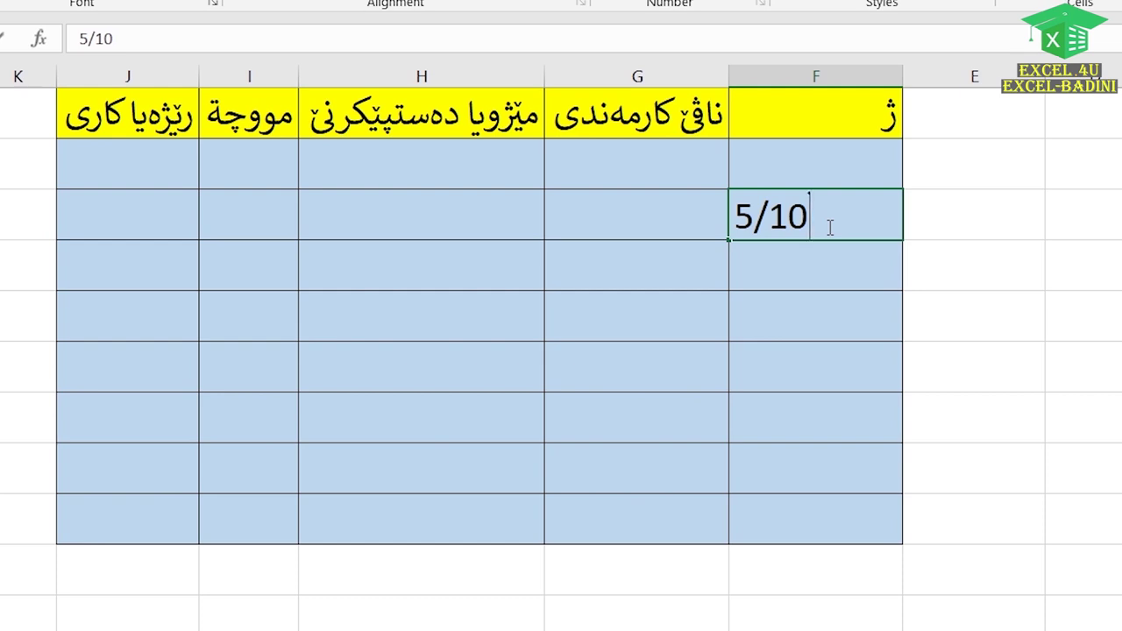
key("Return")
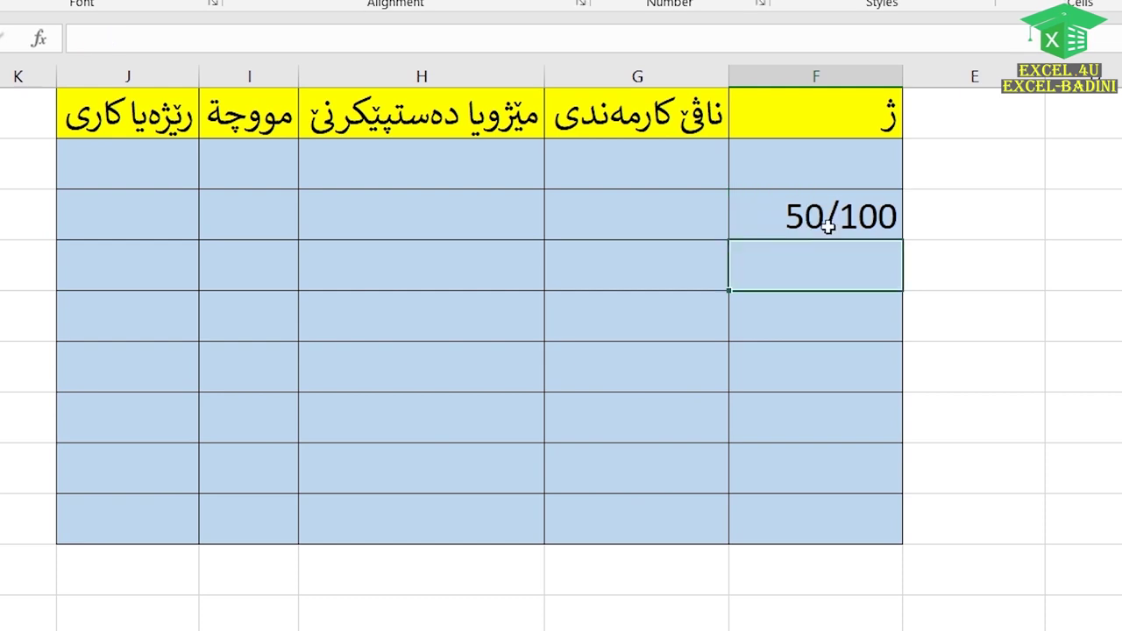
- Enter 4/10 in F4, then overwrite it with 6/10, shown as 60/100
double_click(822, 278)
type("4/10")
key("Return")
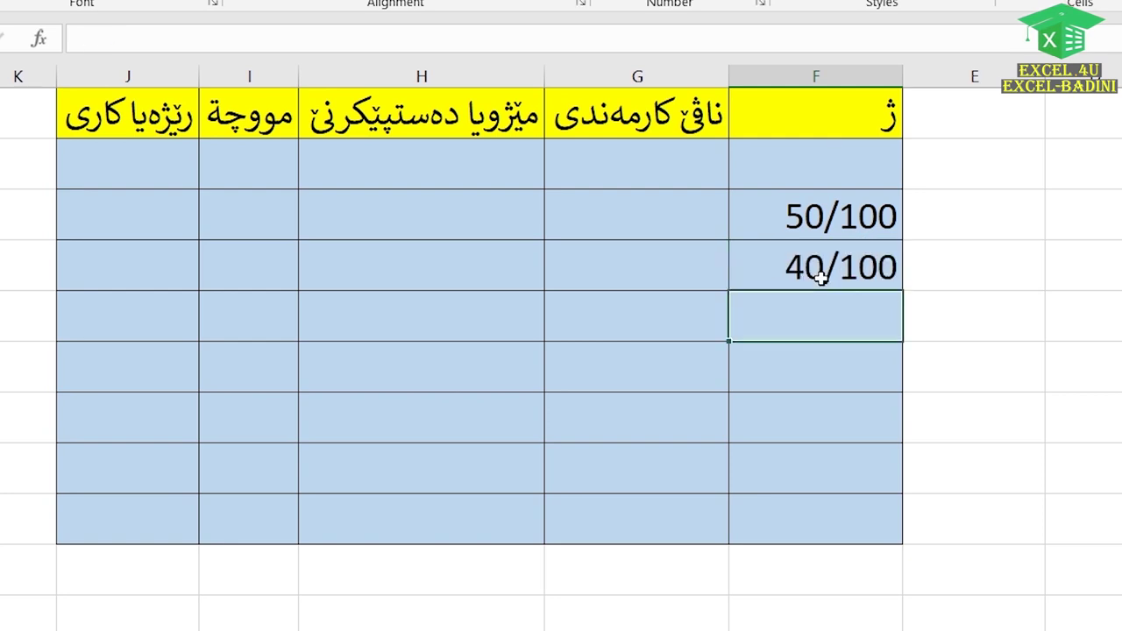
left_click(838, 270)
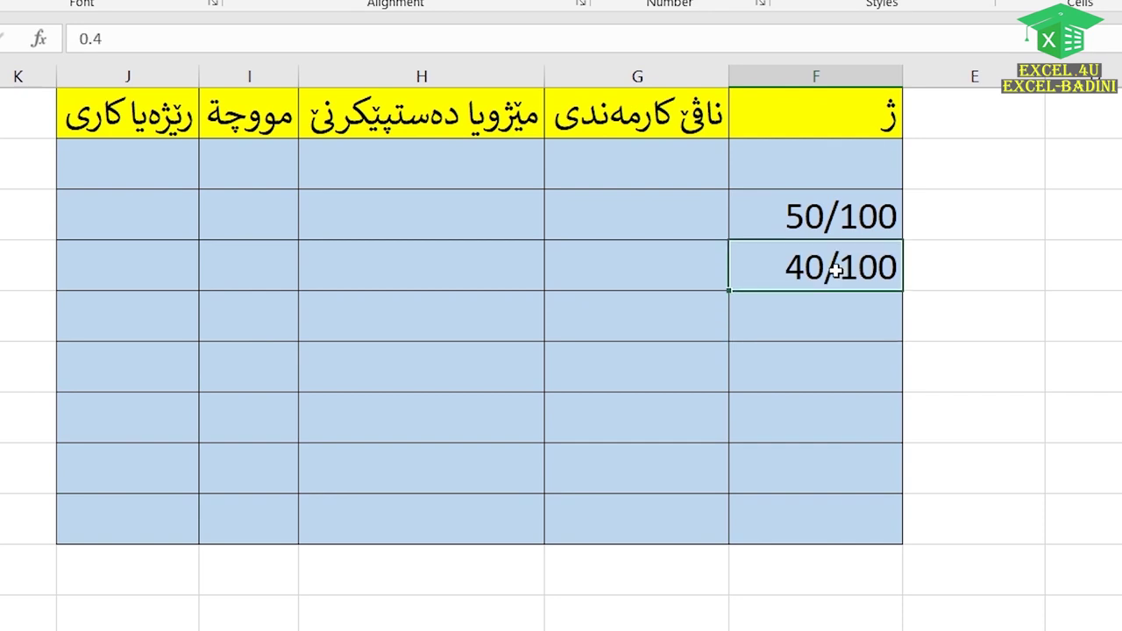
type("6/10")
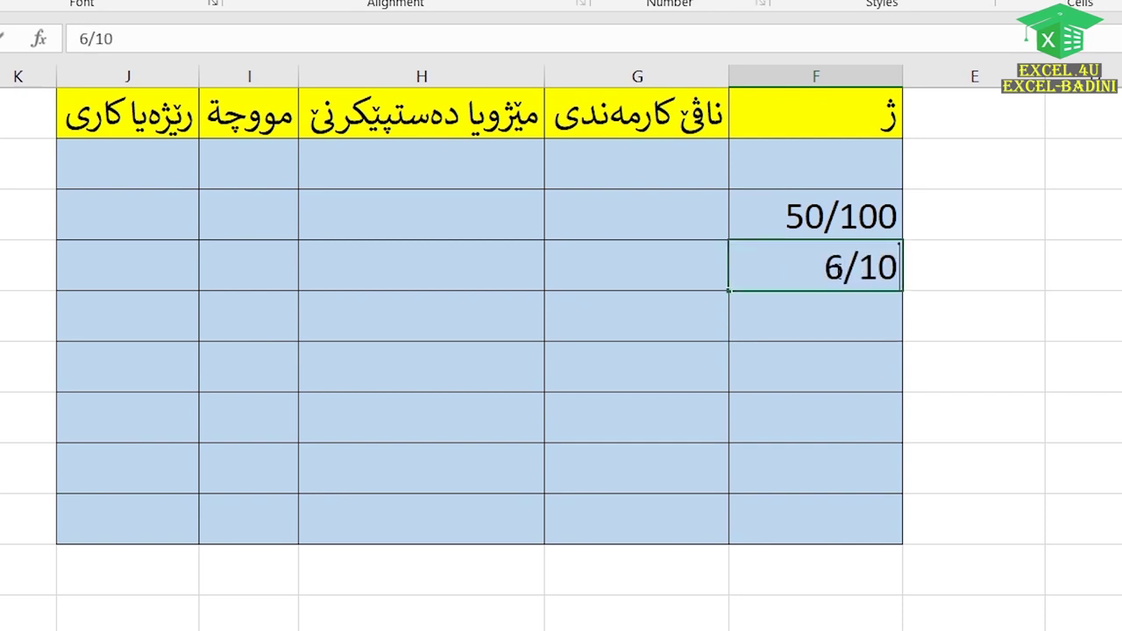
key("Return")
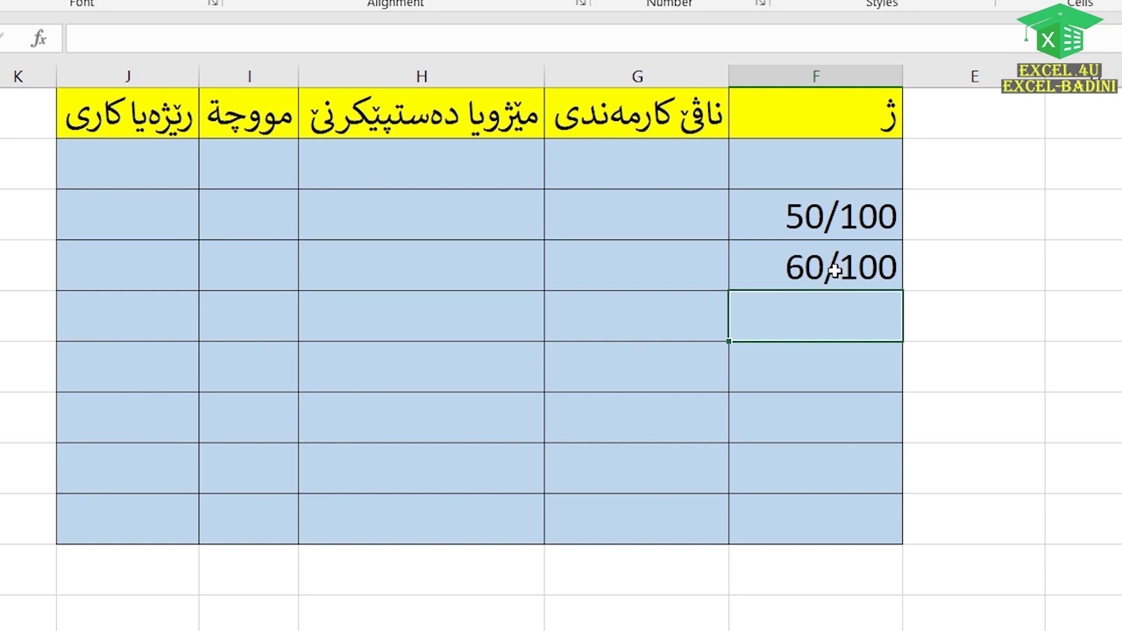
- Format column F as As tenths fractions
right_click(902, 77)
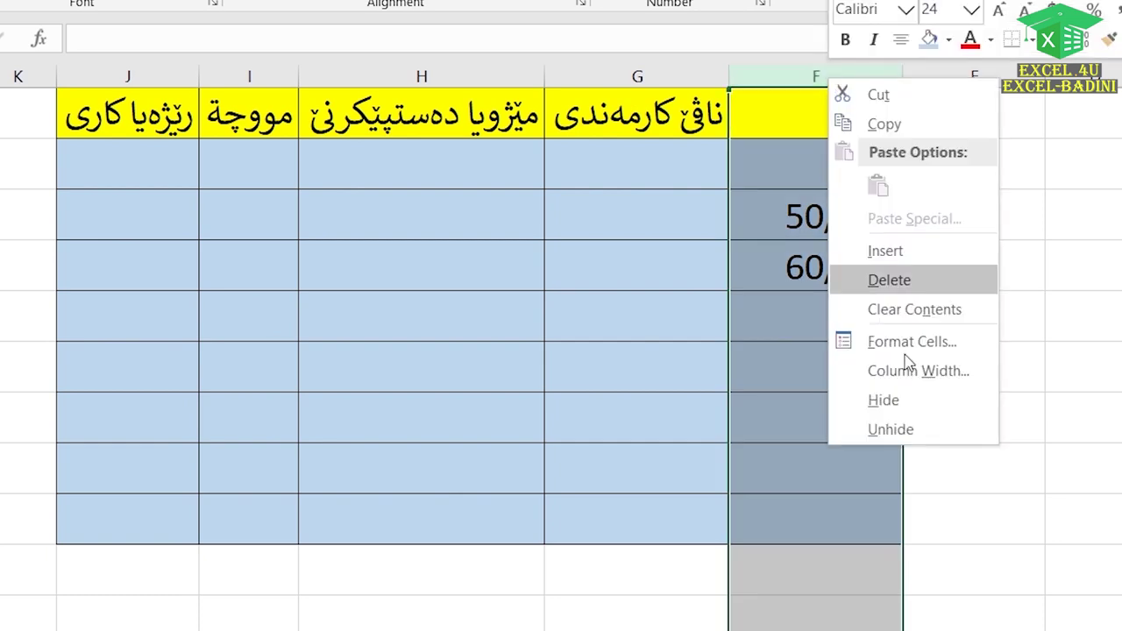
left_click(912, 342)
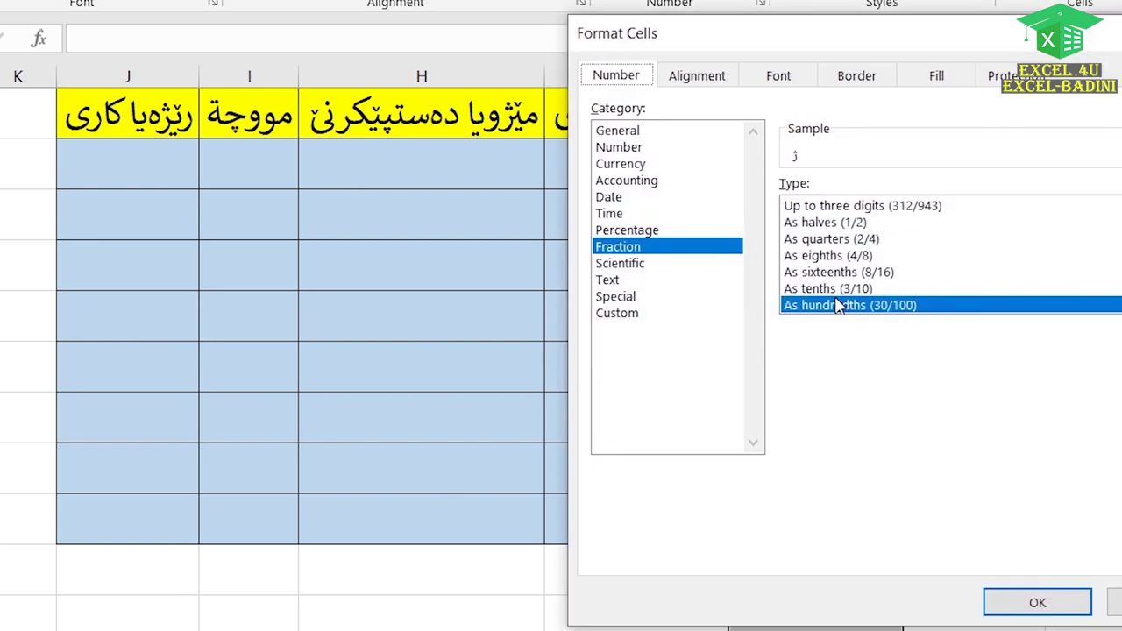
left_click(824, 291)
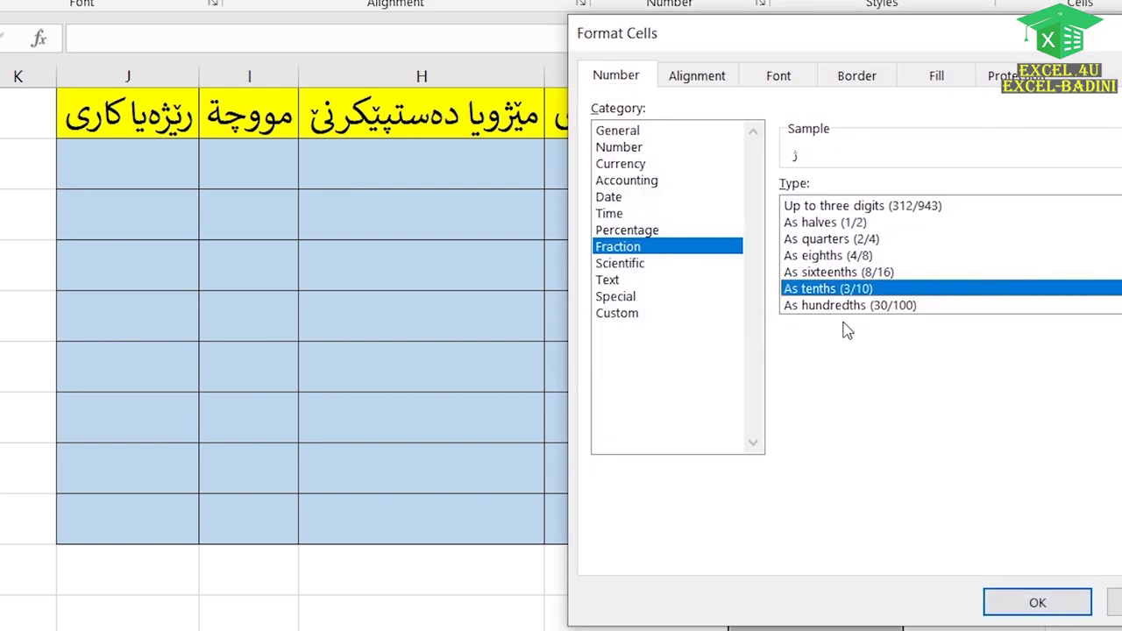
left_click(1019, 602)
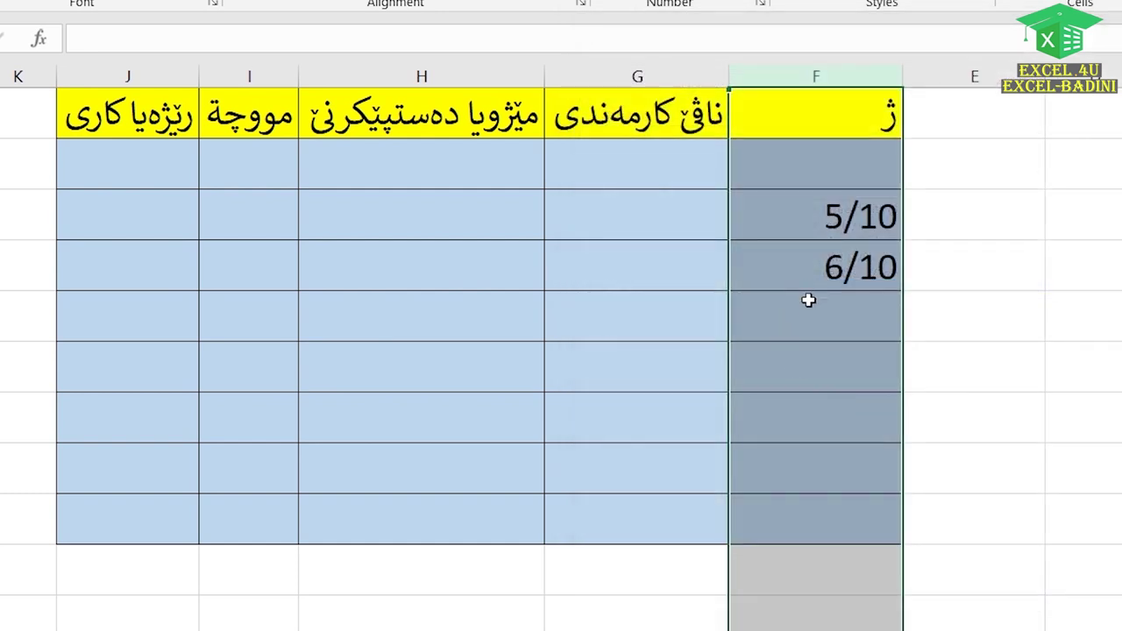
- Clear the two fractions, enter 50/100, then overwrite it with 65/100, shown as 7/10
left_click_drag(833, 211, 834, 281)
key("Delete")
left_click(812, 321)
type("50/100")
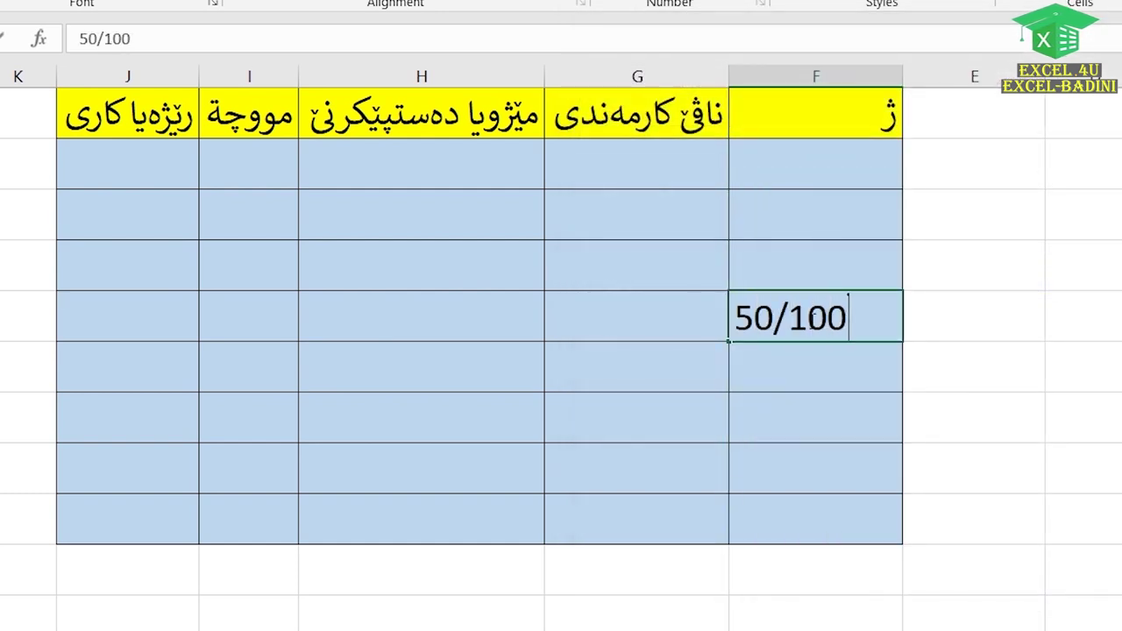
key("Return")
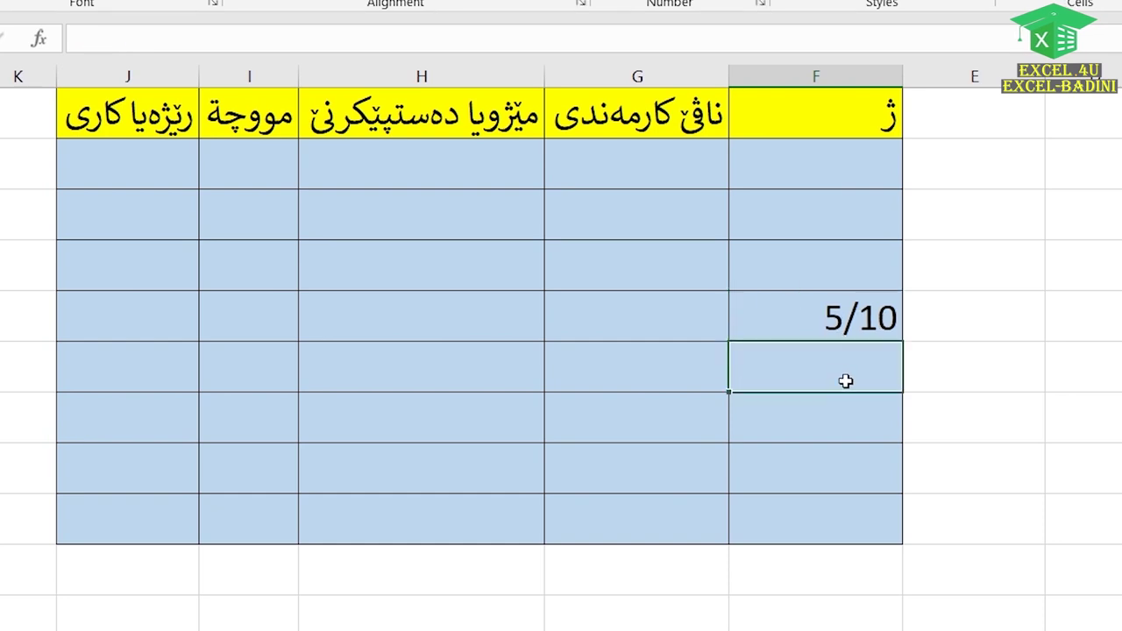
left_click(818, 320)
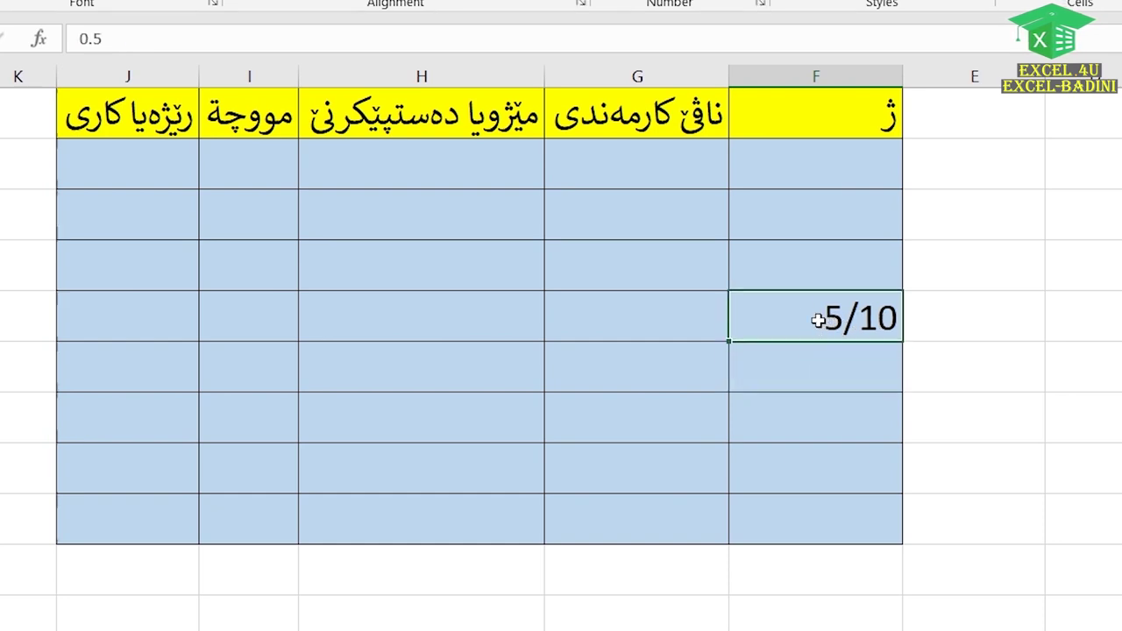
type("65")
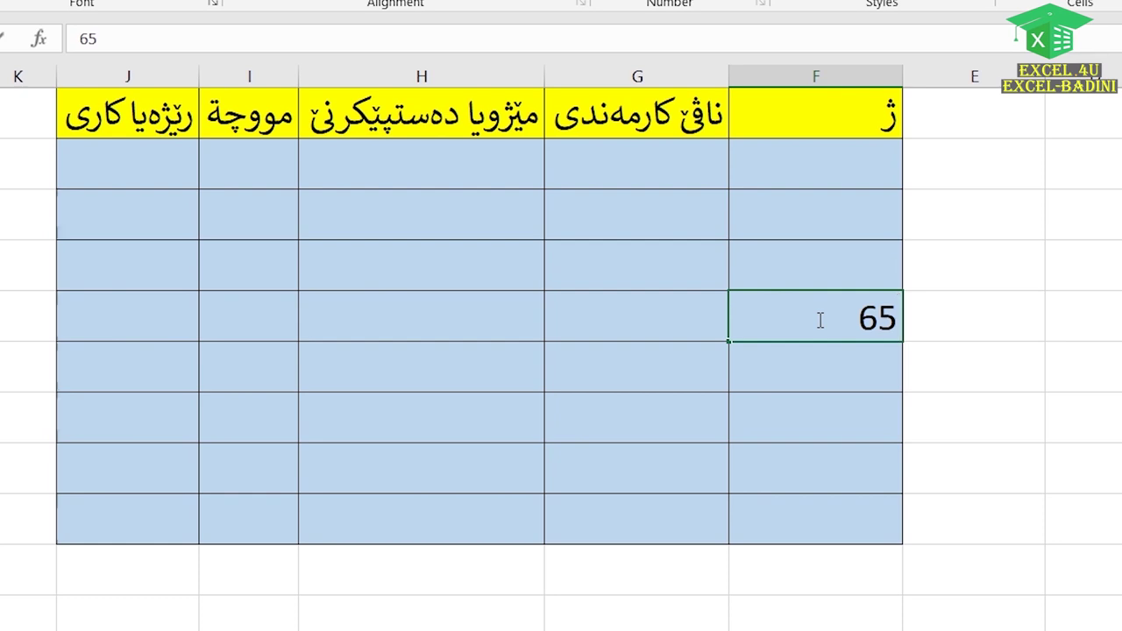
type("/100")
key("Return")
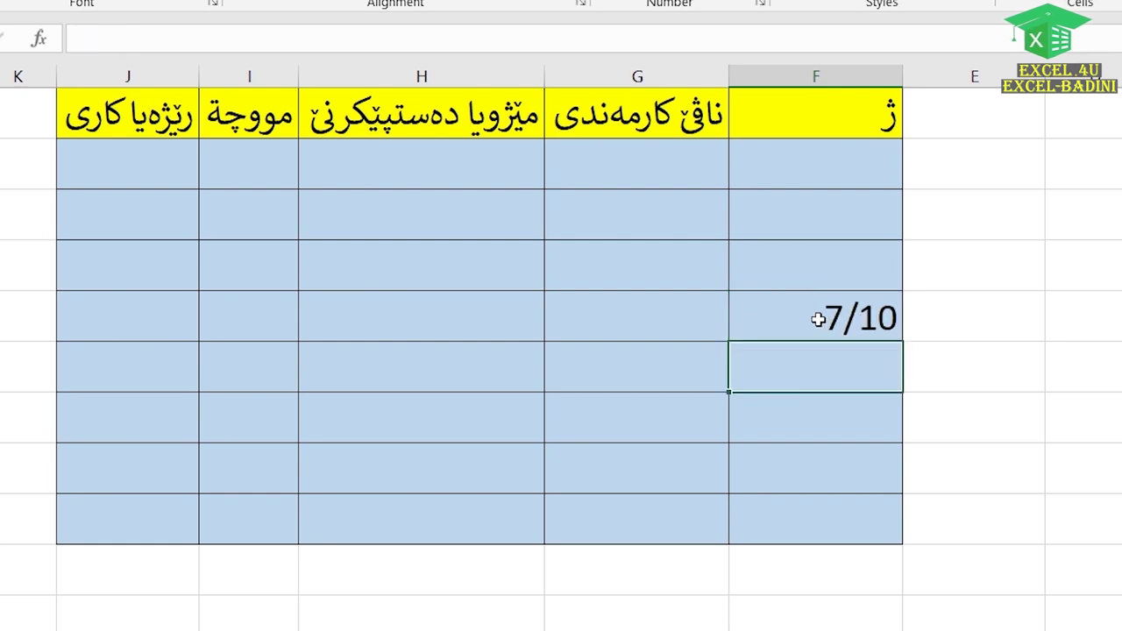
left_click(833, 322)
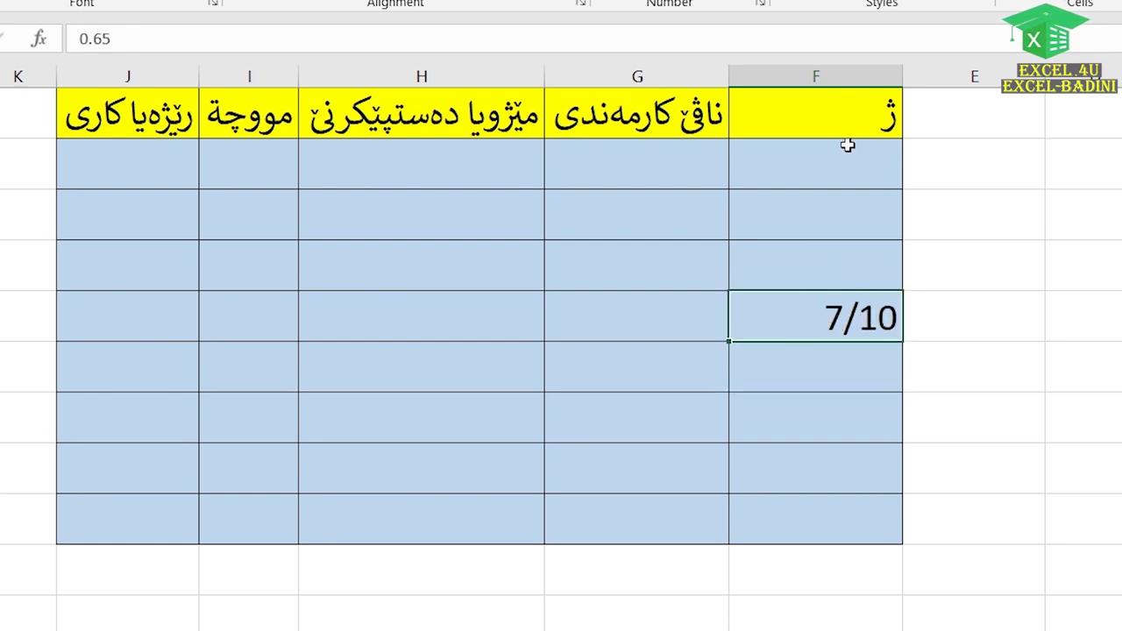
- Reopen column F's number format and preview sixteenths, eighths, tenths and hundredths fractions
right_click(823, 79)
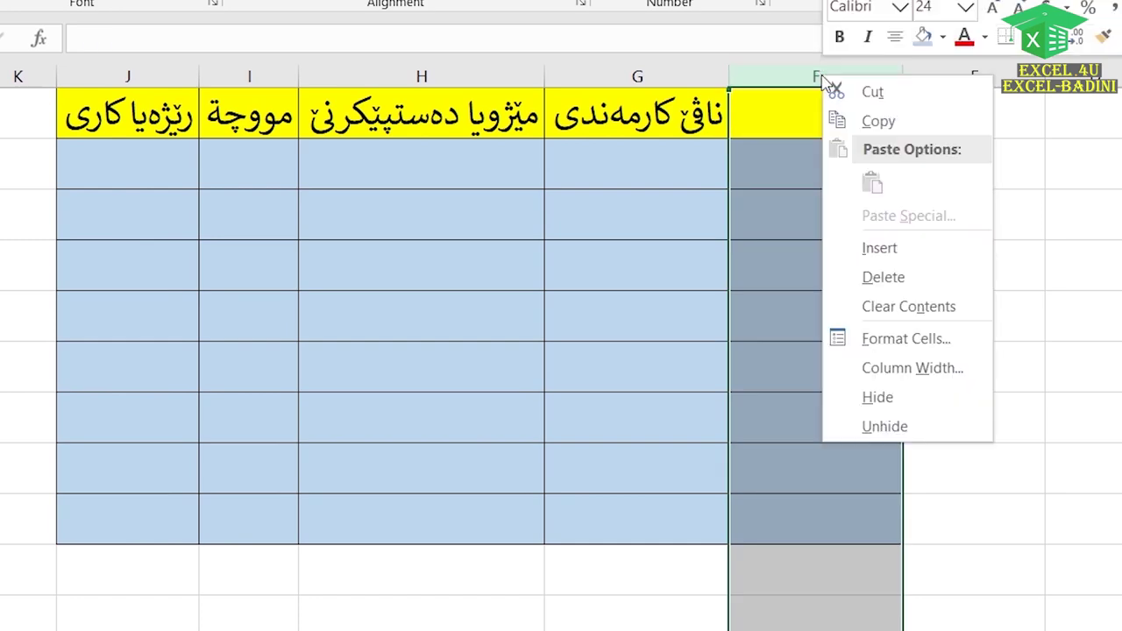
left_click(877, 340)
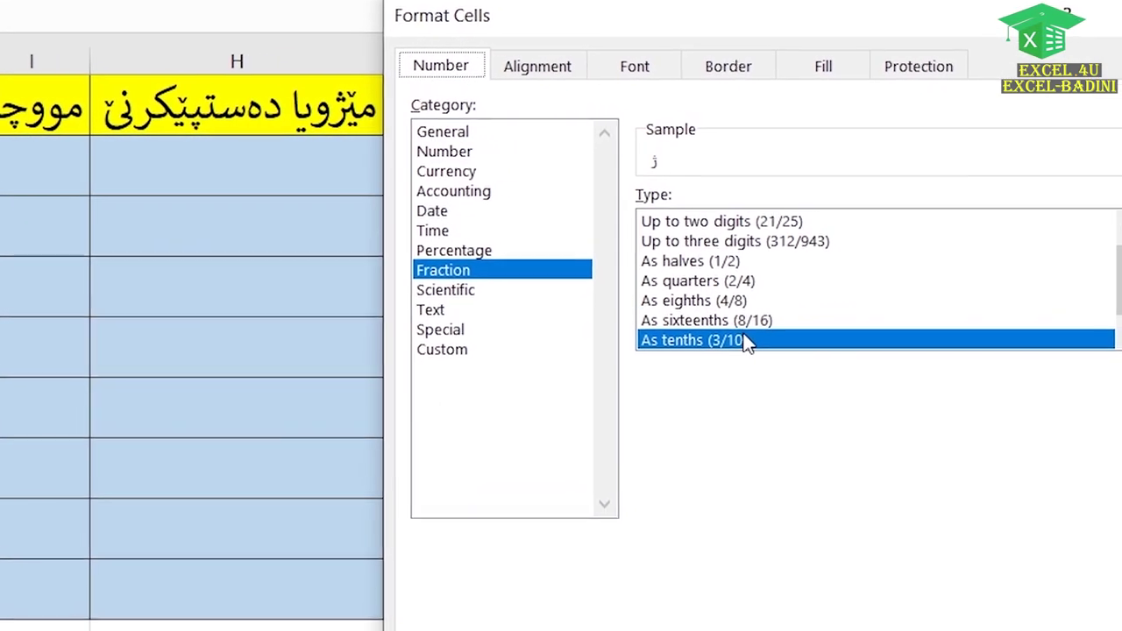
left_click(699, 332)
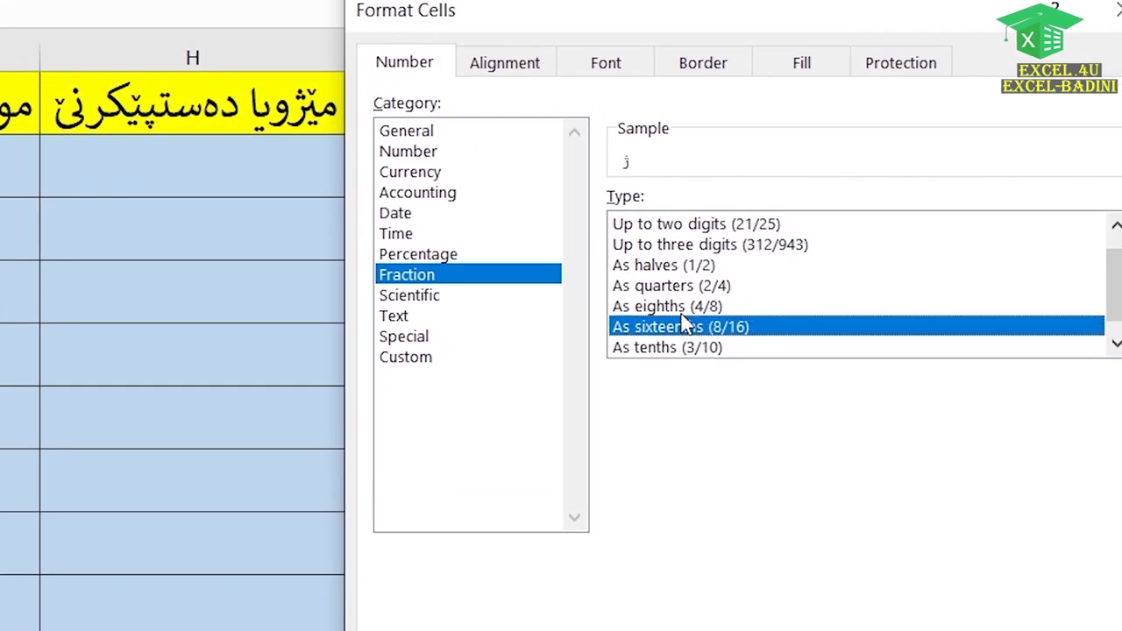
left_click(680, 306)
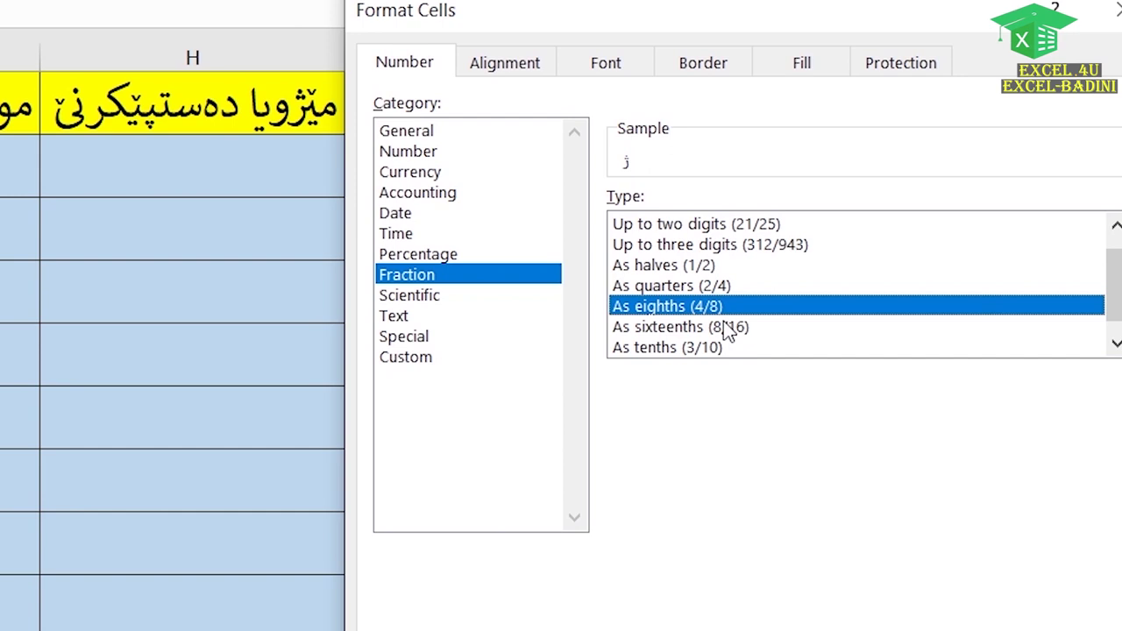
left_click(701, 345)
left_click(691, 349)
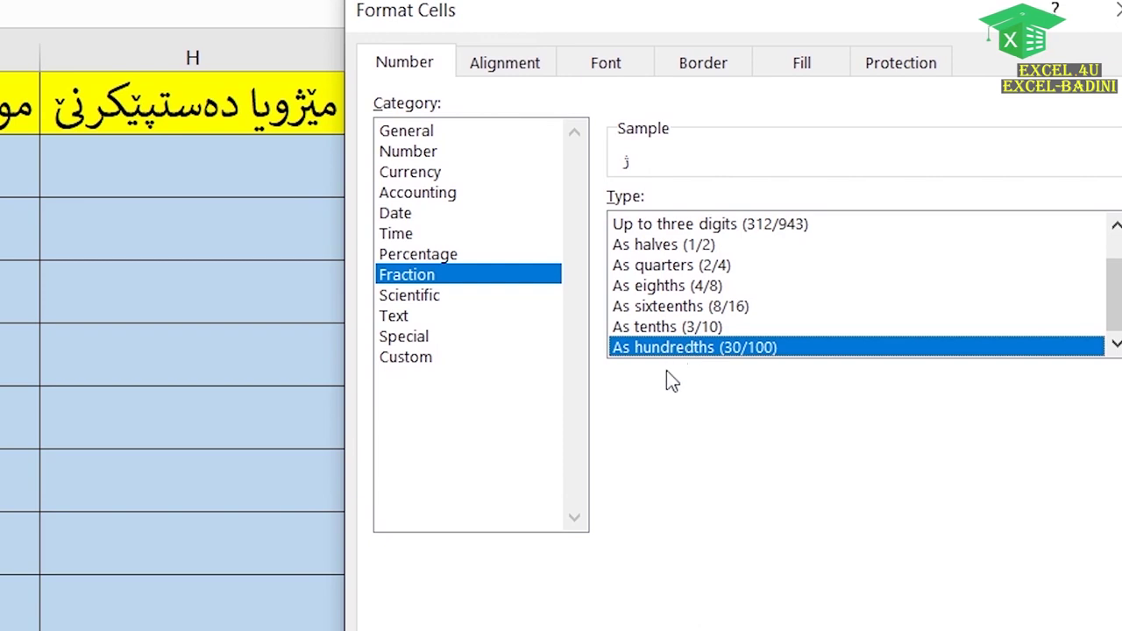
- Apply Scientific format with 0 decimal places to column F
left_click(398, 298)
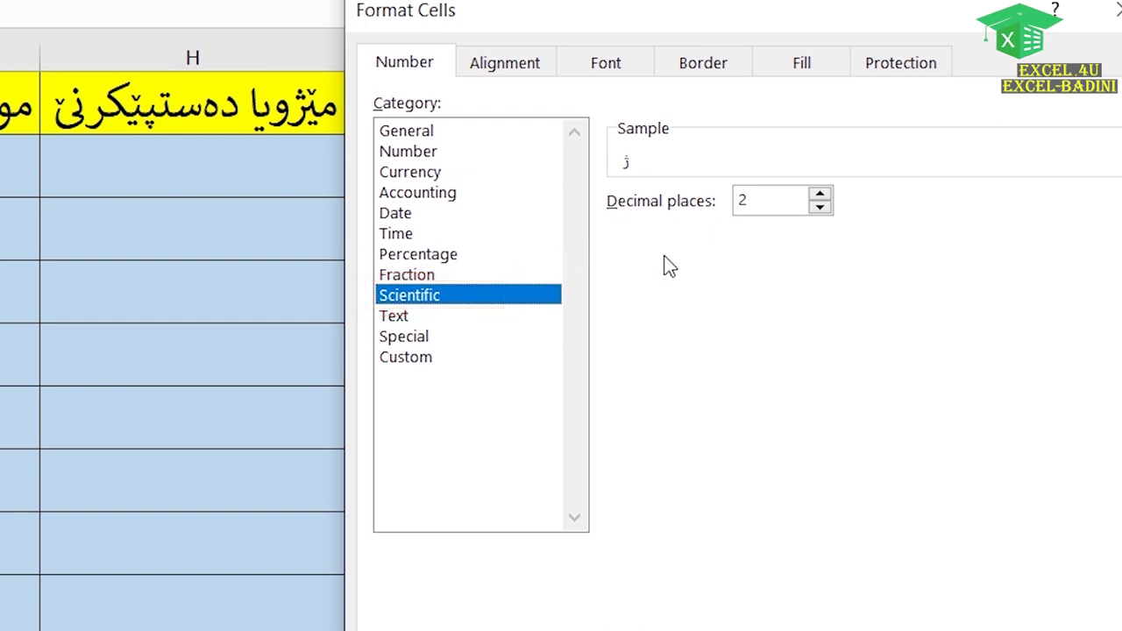
double_click(820, 207)
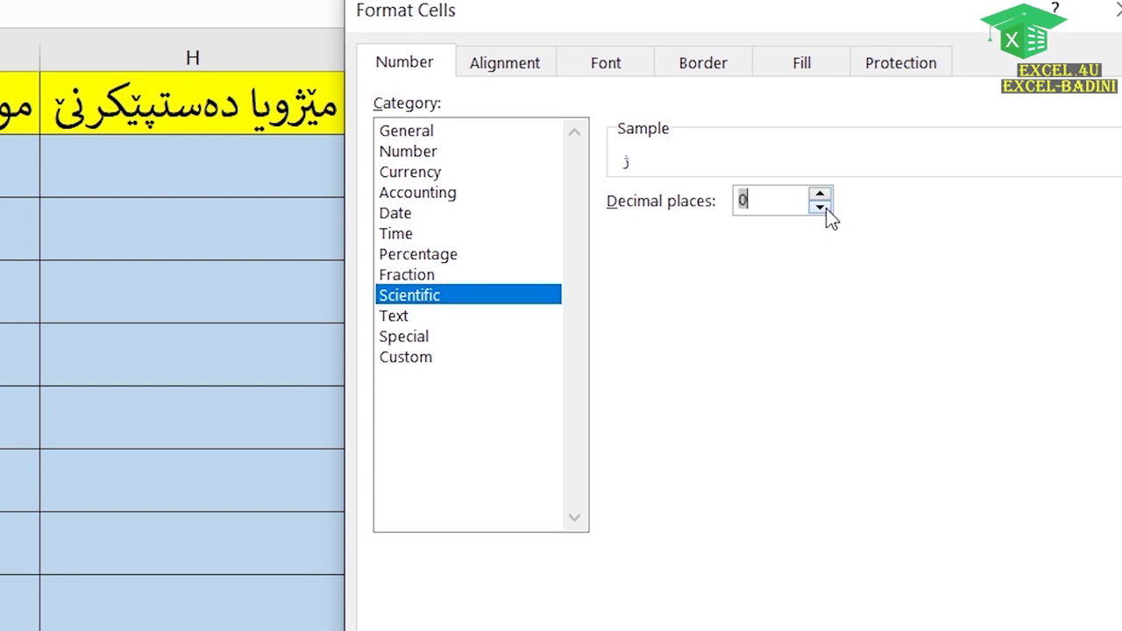
left_click(779, 202)
key("Return")
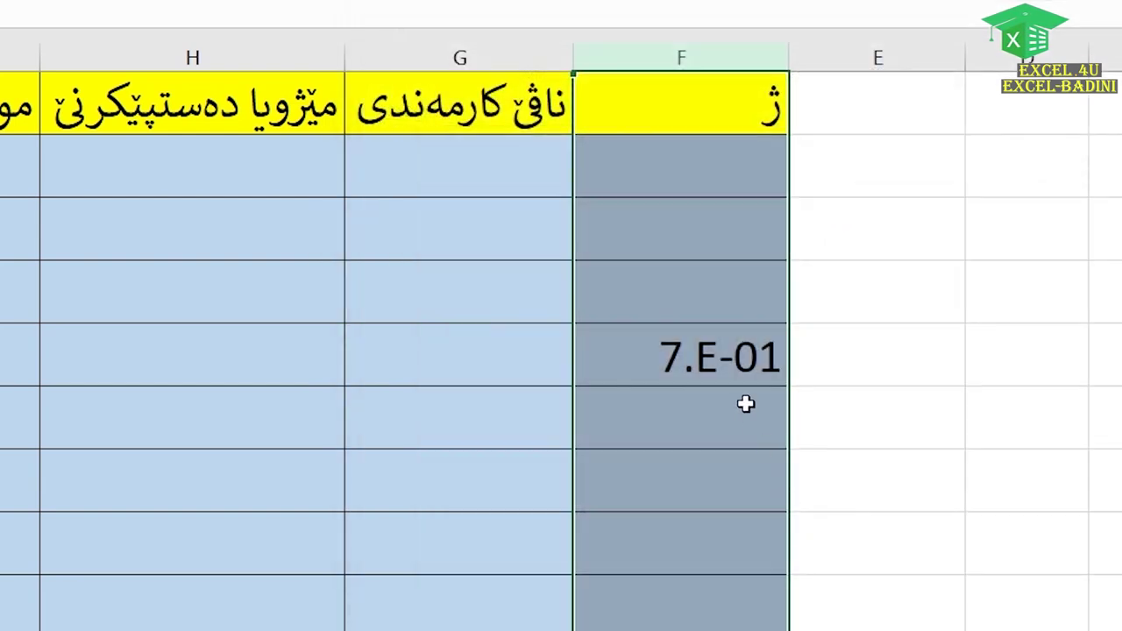
- Replace the 0.65 entry with 10, then with 100, displayed as 1.E+02
left_click(723, 367)
key("BackSpace")
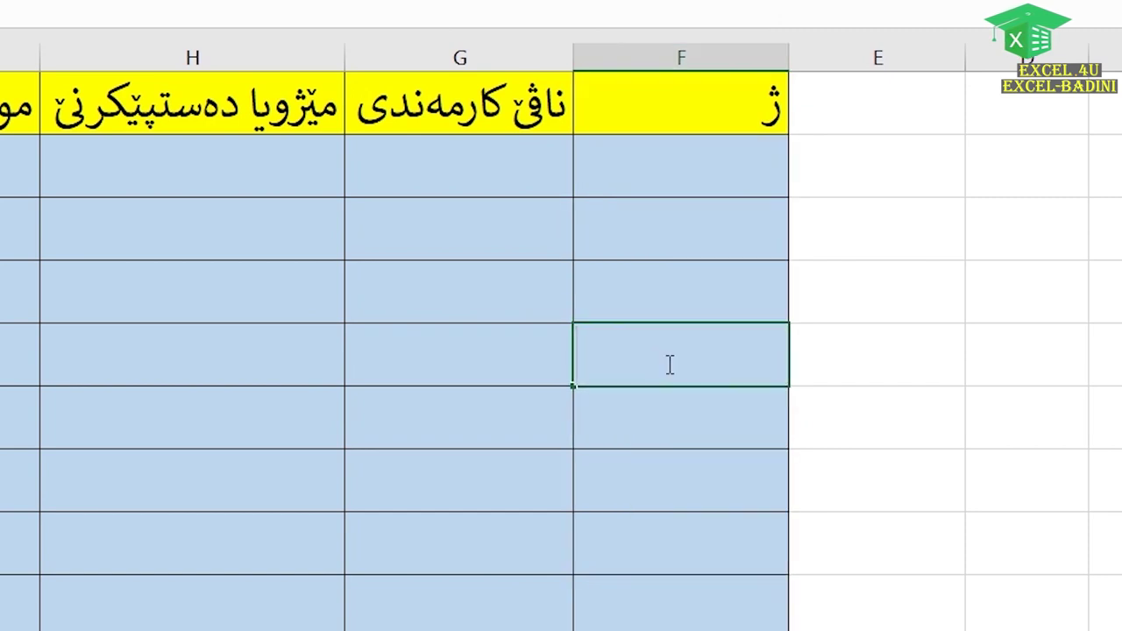
type("10")
key("Return")
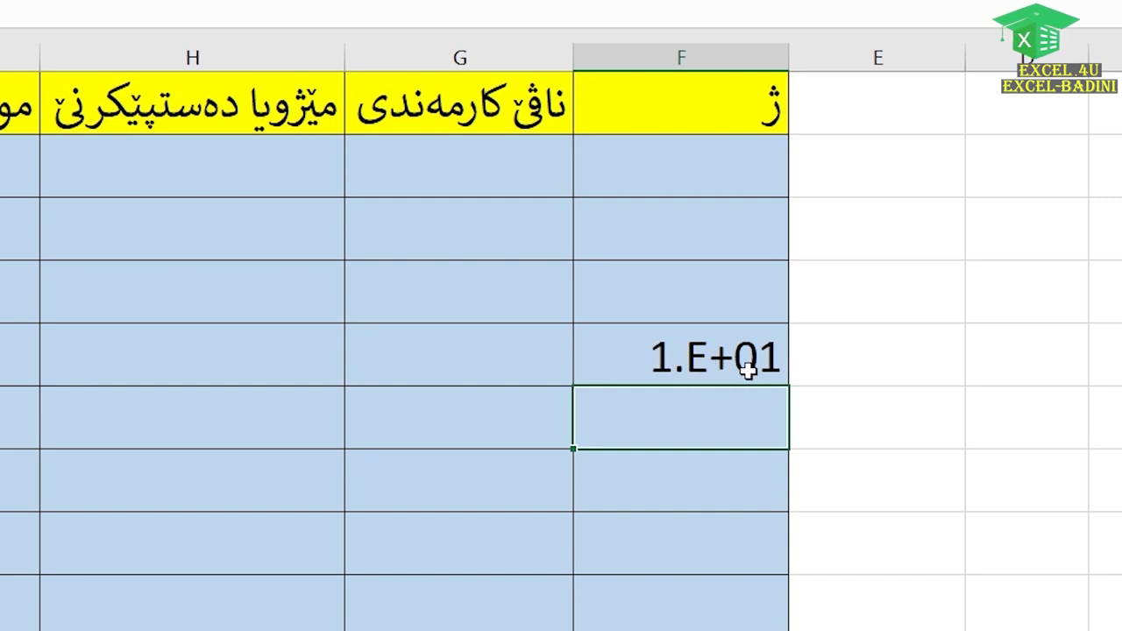
left_click(693, 366)
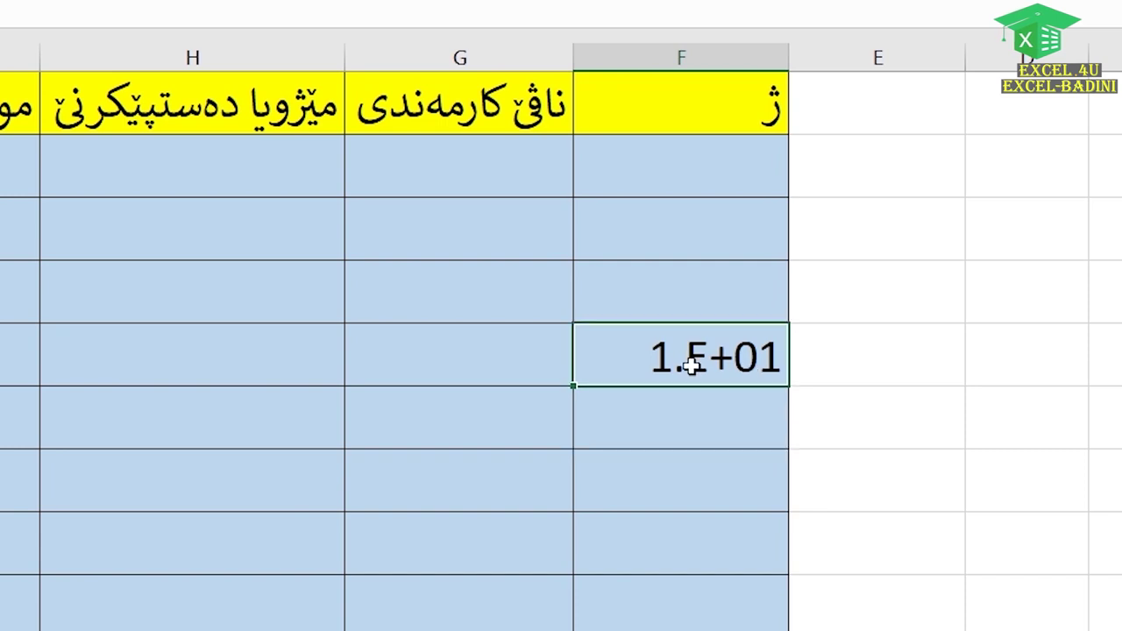
type("100")
key("Return")
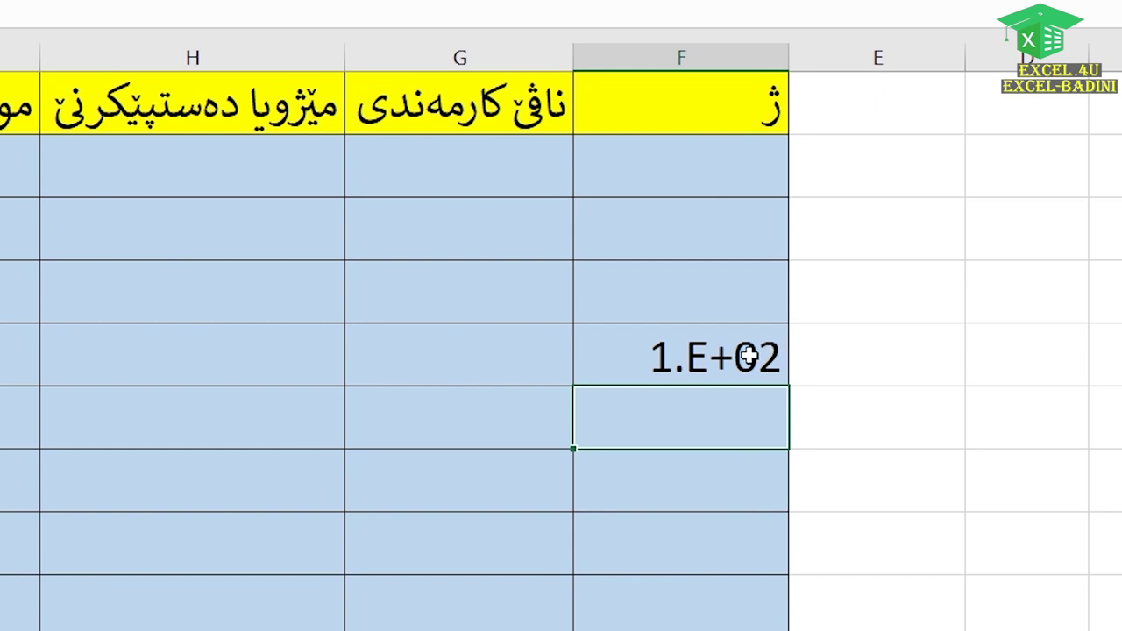
left_click(645, 364)
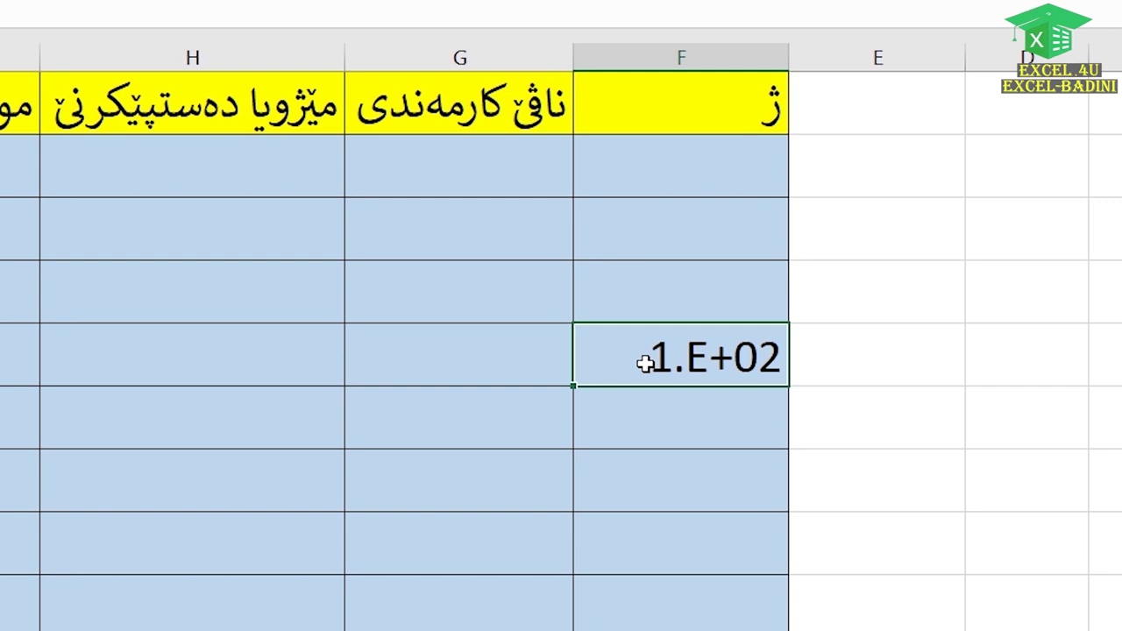
left_click(667, 230)
- Apply the Special > Phone Number format to column F, so its 100 entry reads -100
right_click(680, 59)
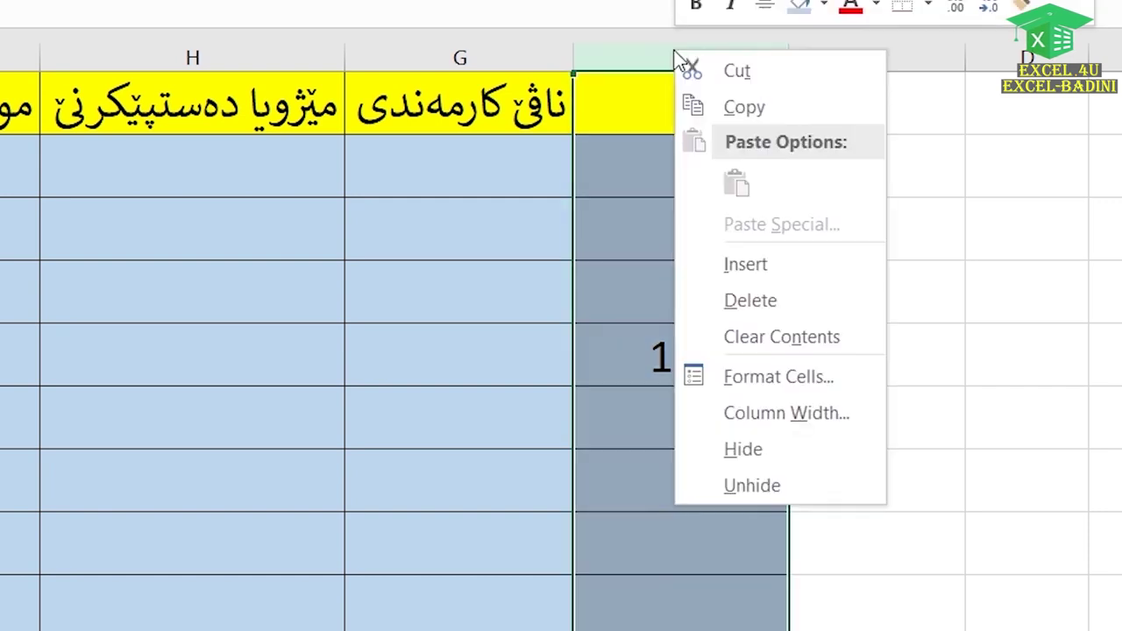
left_click(727, 373)
left_click(390, 301)
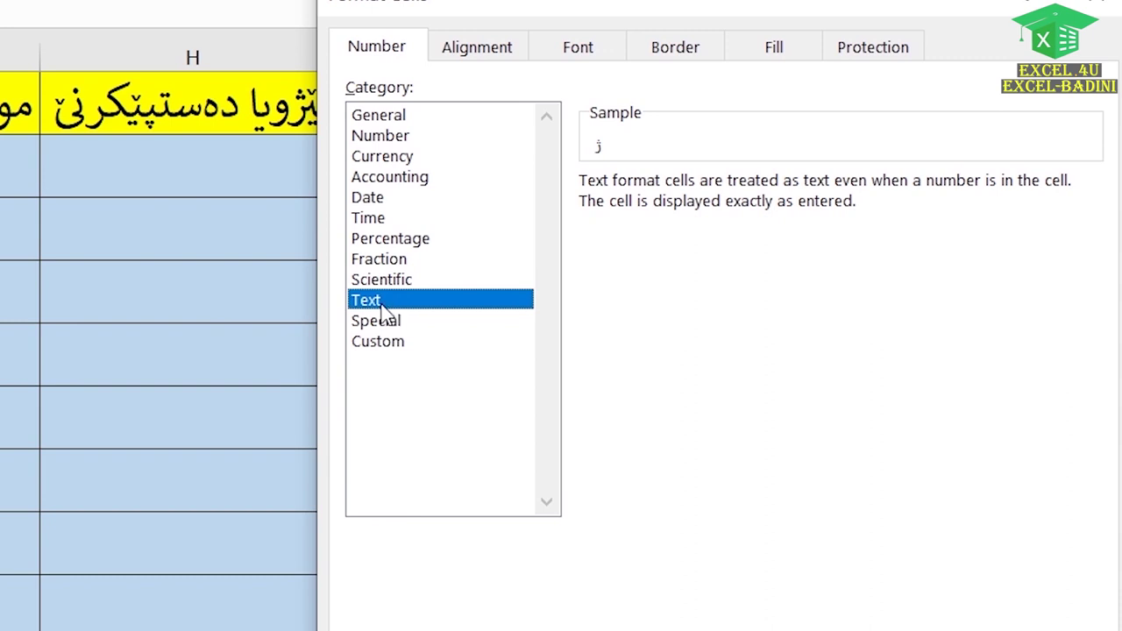
left_click(379, 326)
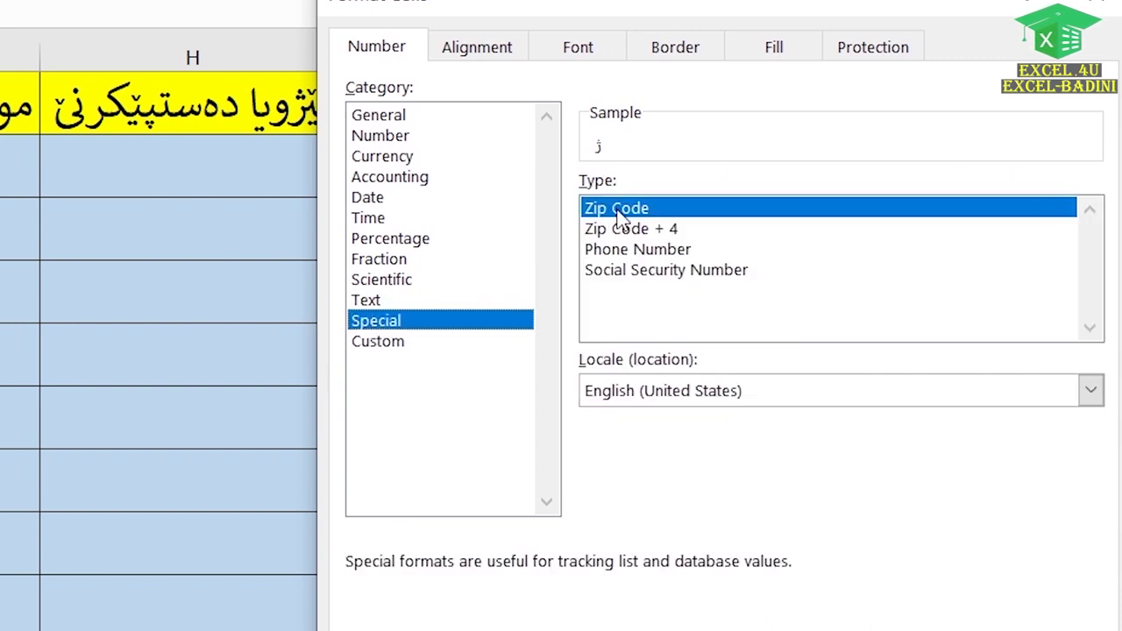
left_click(639, 231)
left_click(592, 251)
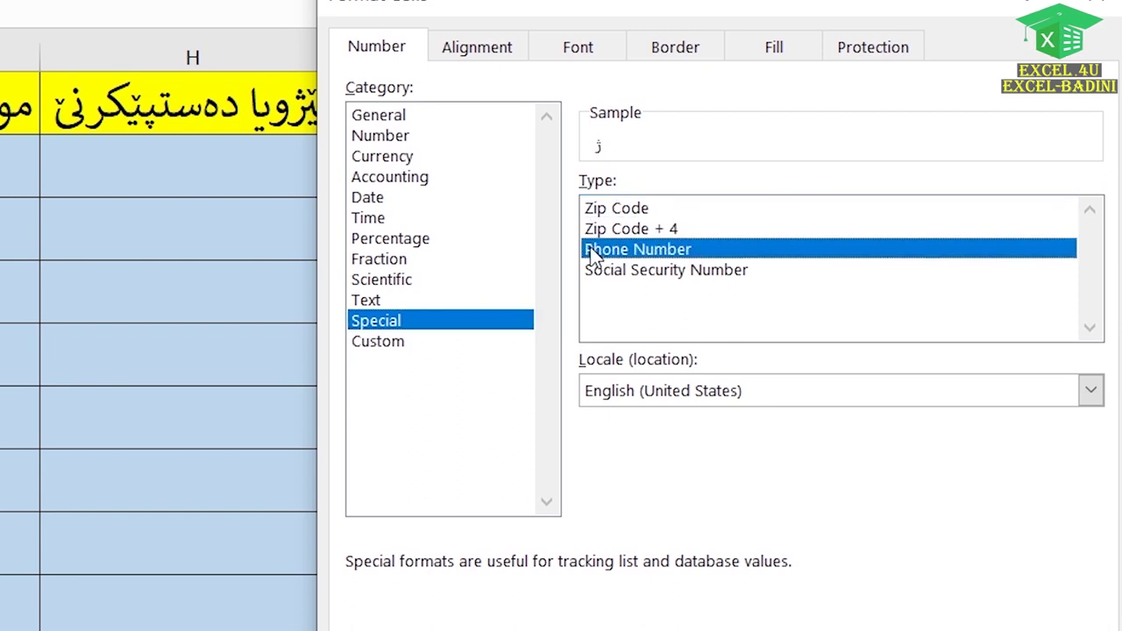
key("Return")
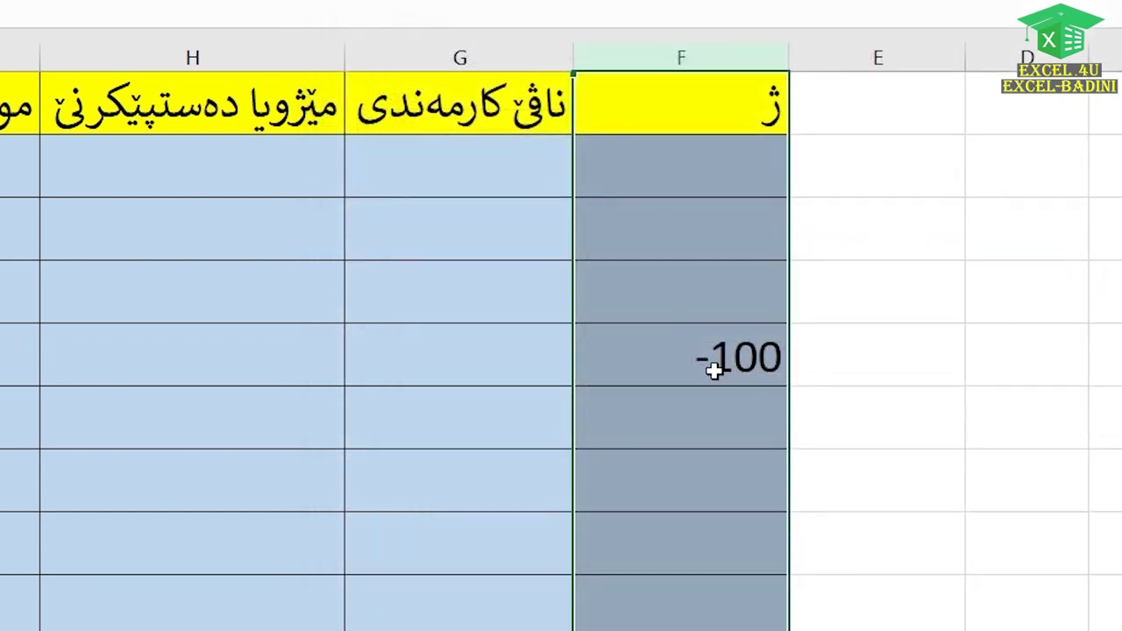
left_click(723, 371)
key("Delete")
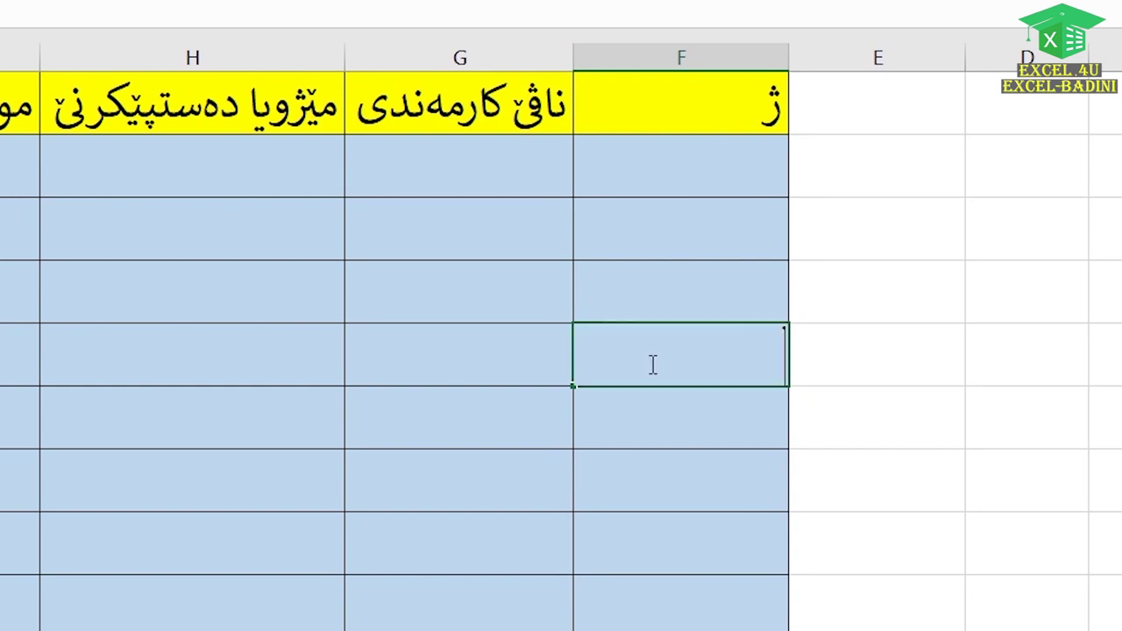
type("075000000")
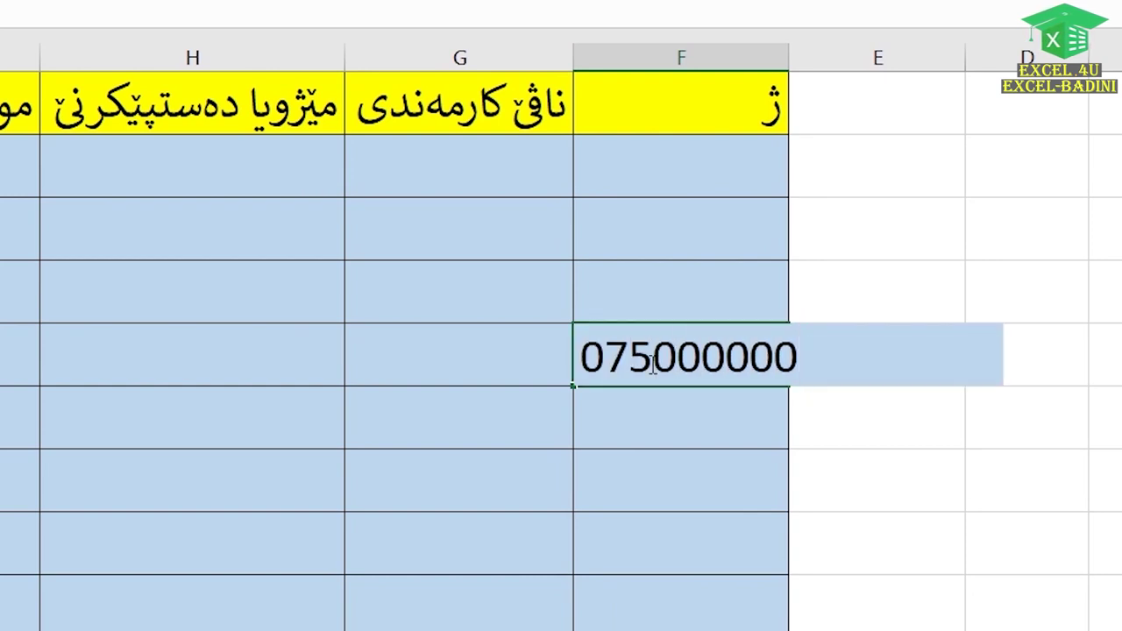
type("00")
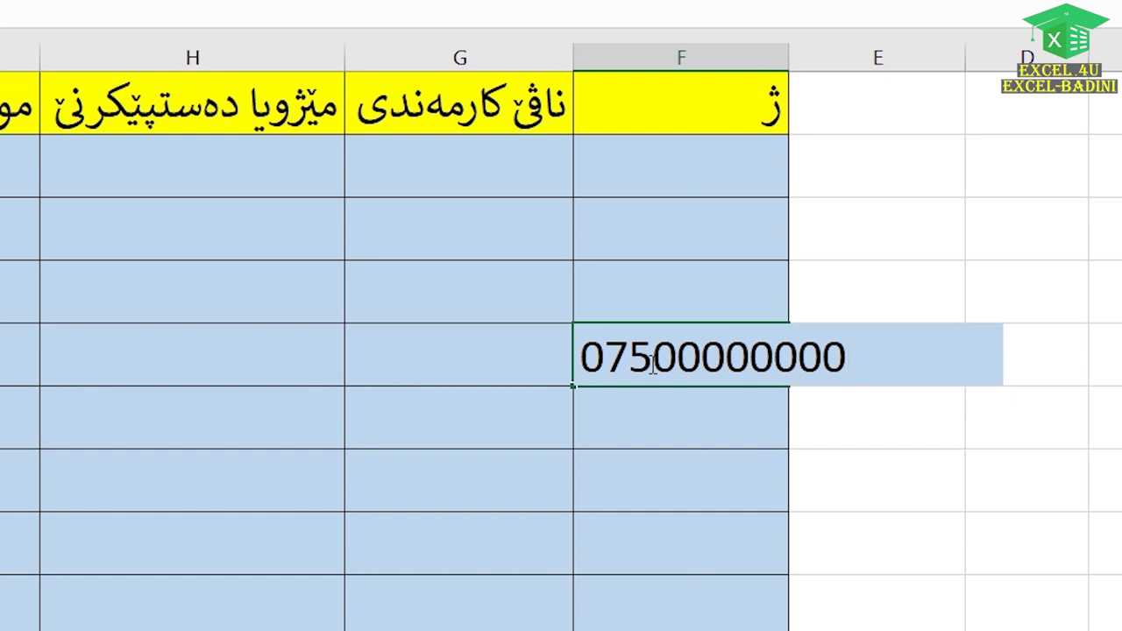
key("Up")
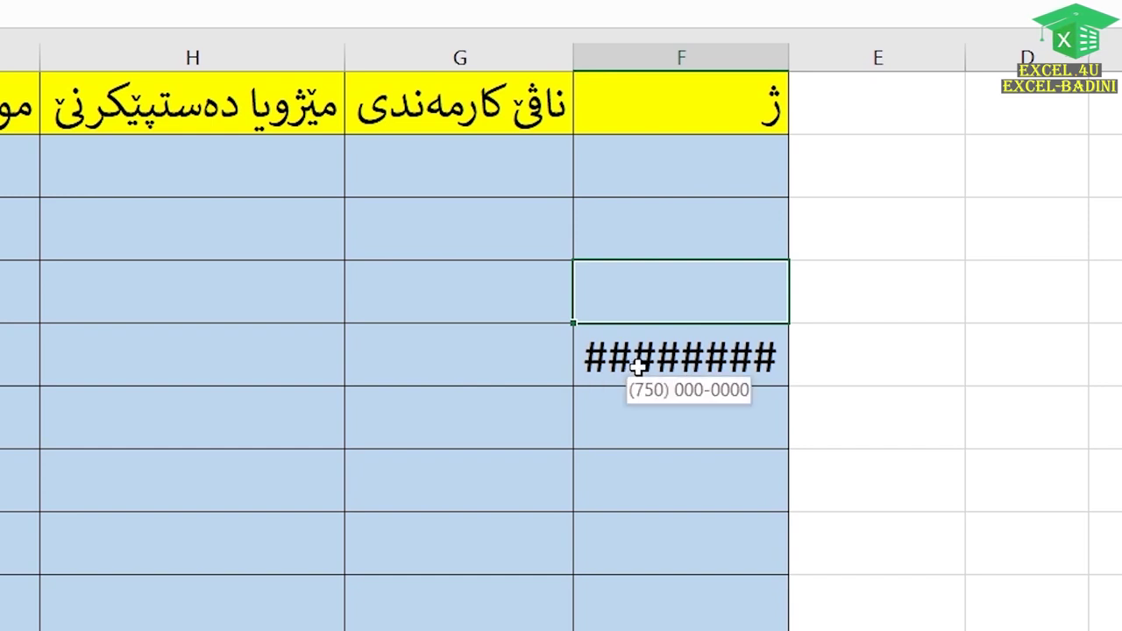
double_click(573, 58)
left_click(571, 358)
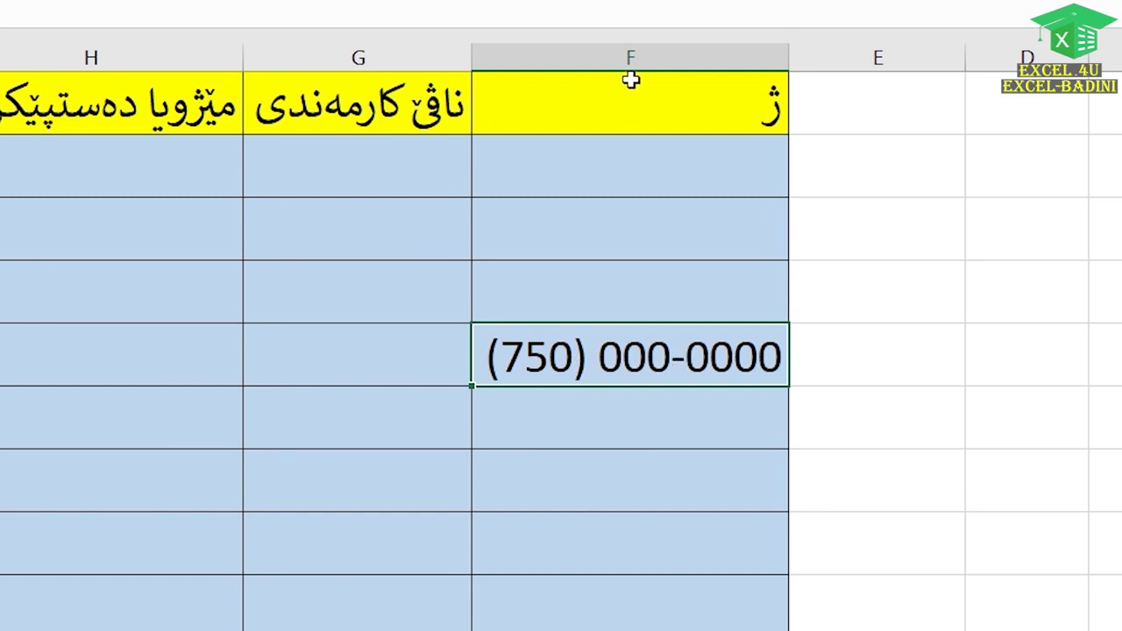
left_click(629, 52)
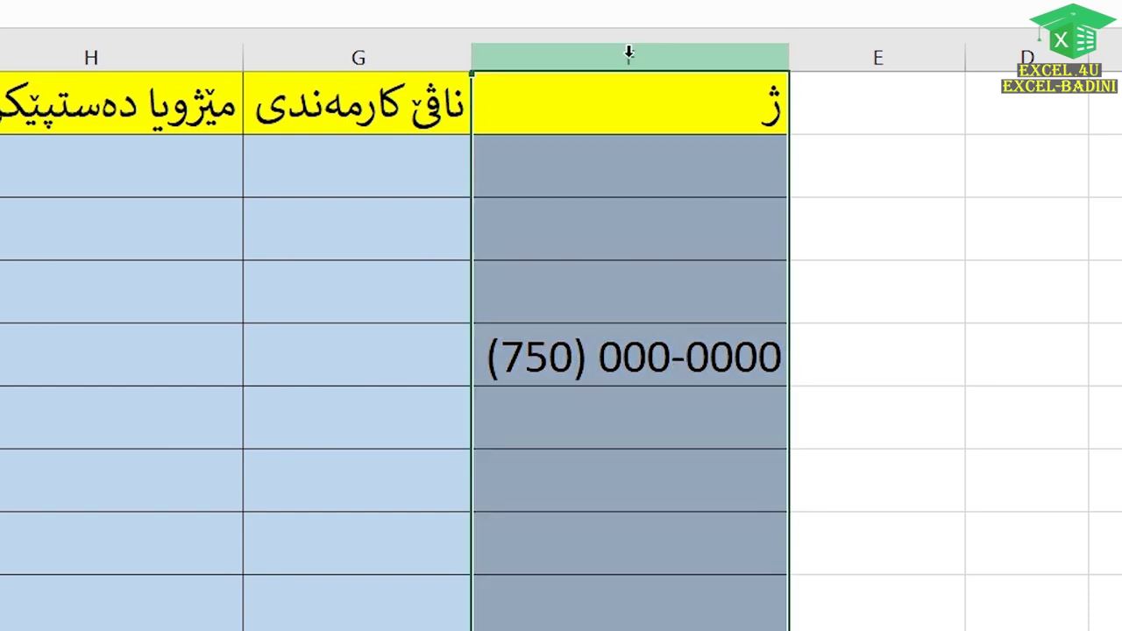
right_click(628, 56)
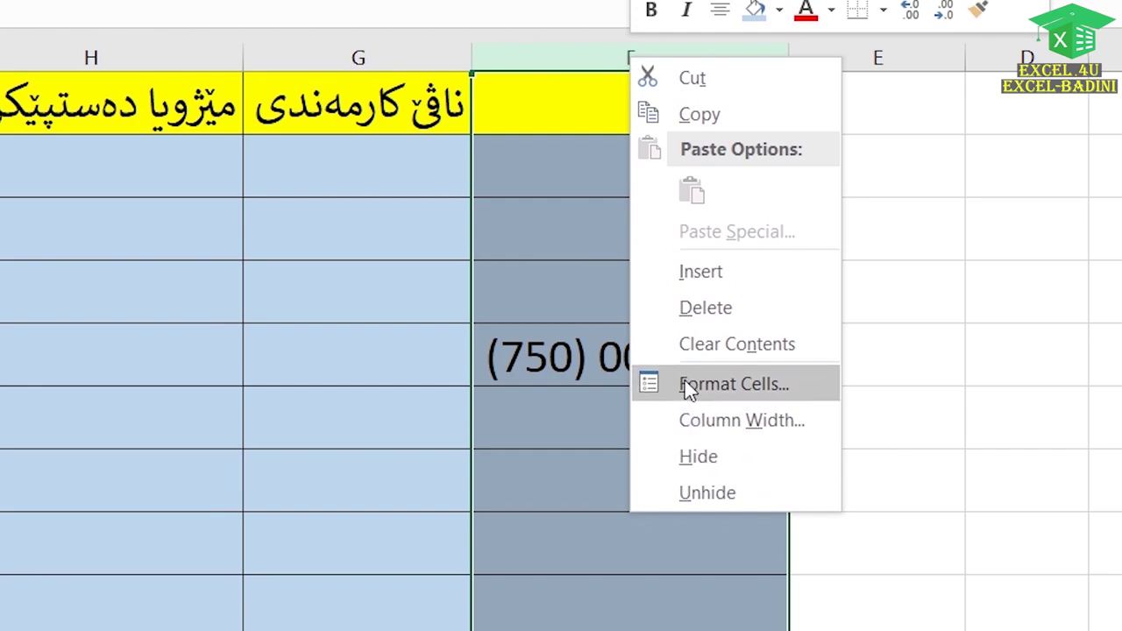
left_click(690, 386)
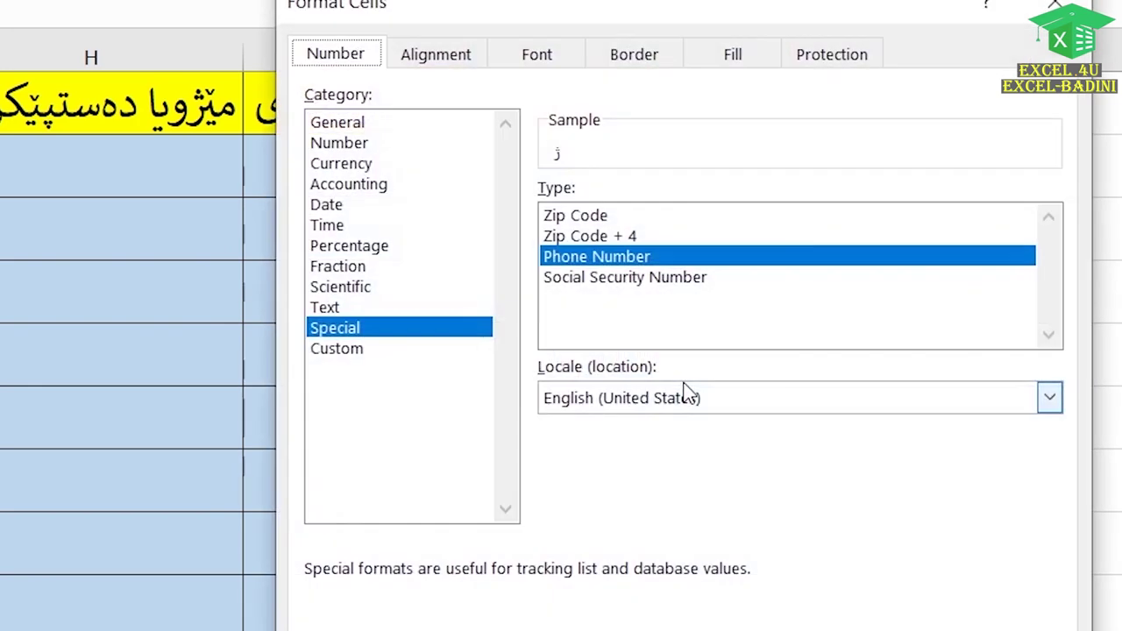
left_click(335, 349)
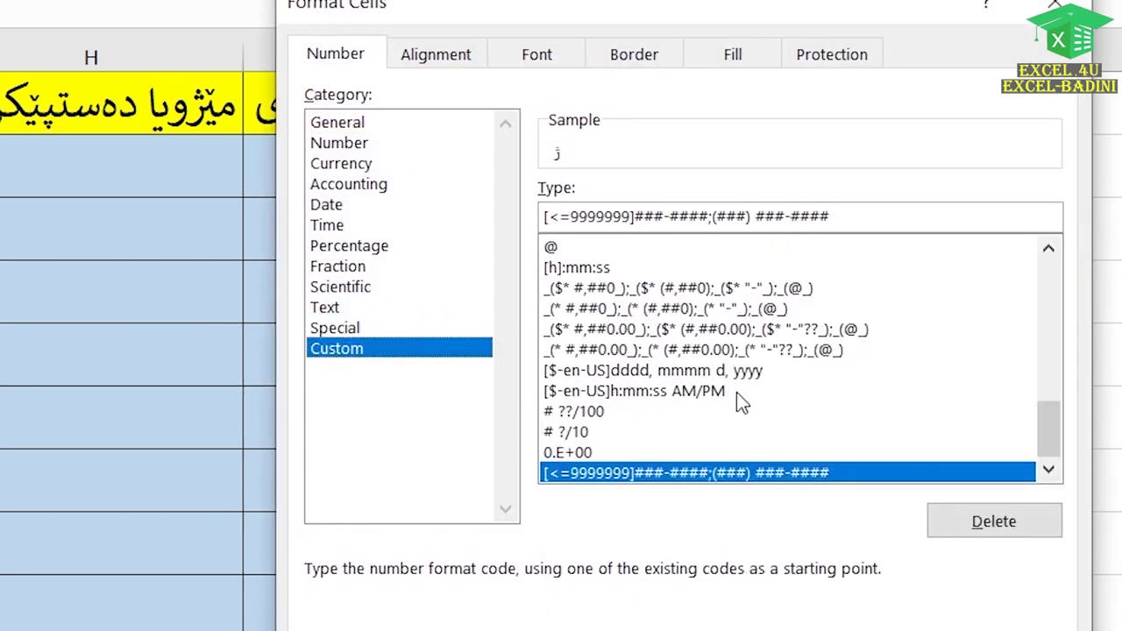
left_click_drag(1048, 430, 1061, 366)
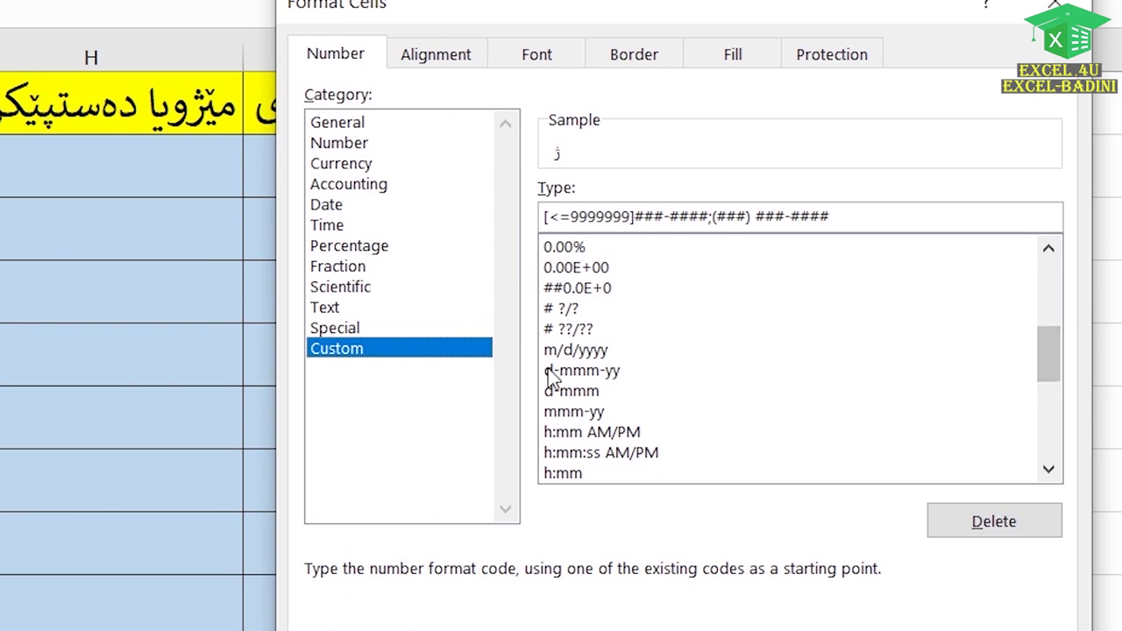
left_click(564, 435)
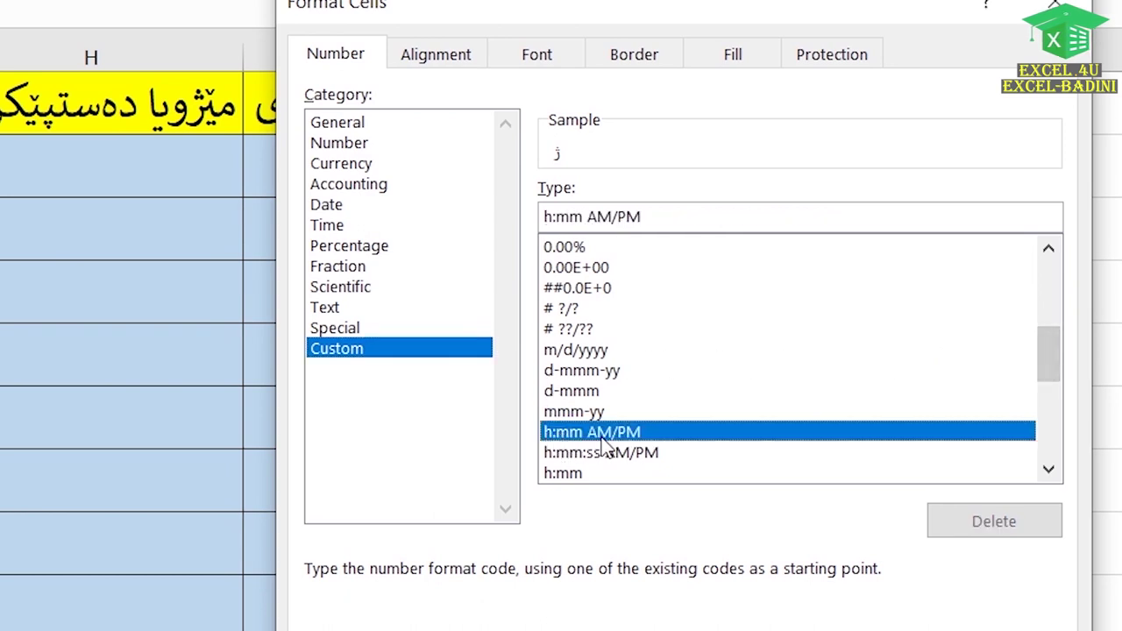
left_click(1049, 469)
left_click(1049, 470)
left_click(1049, 469)
left_click(1049, 469)
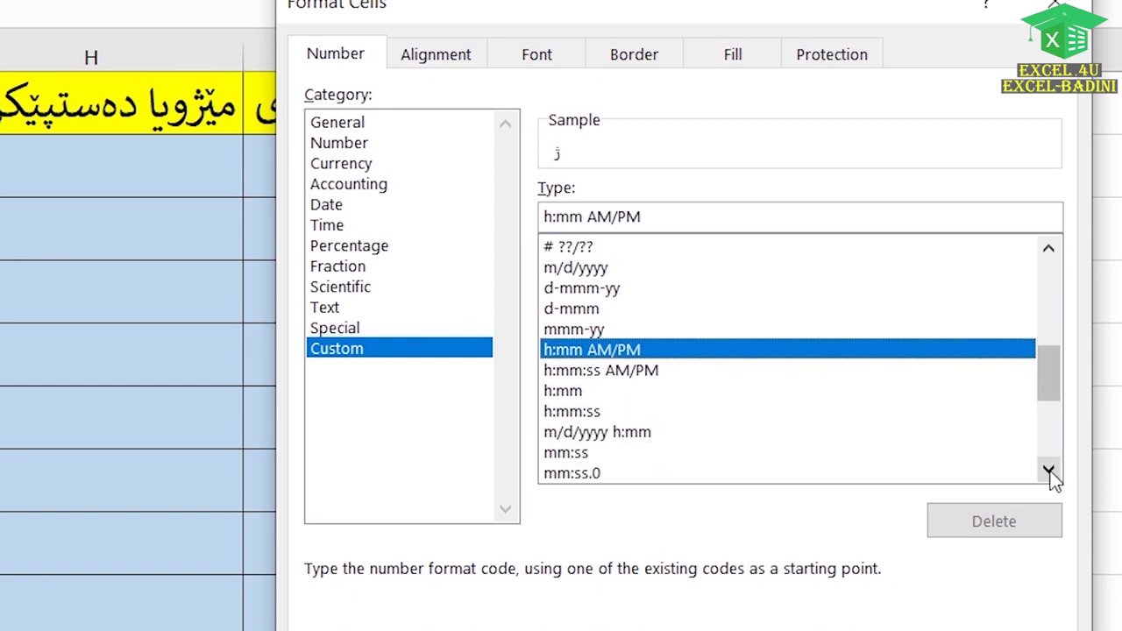
left_click(549, 434)
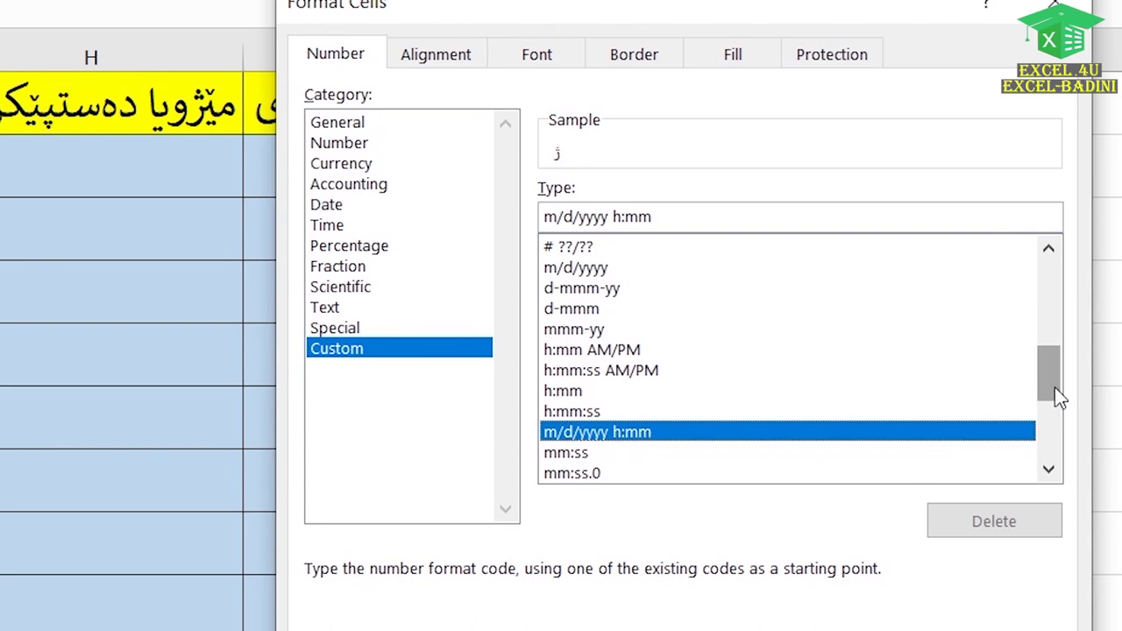
left_click_drag(1052, 393, 1067, 446)
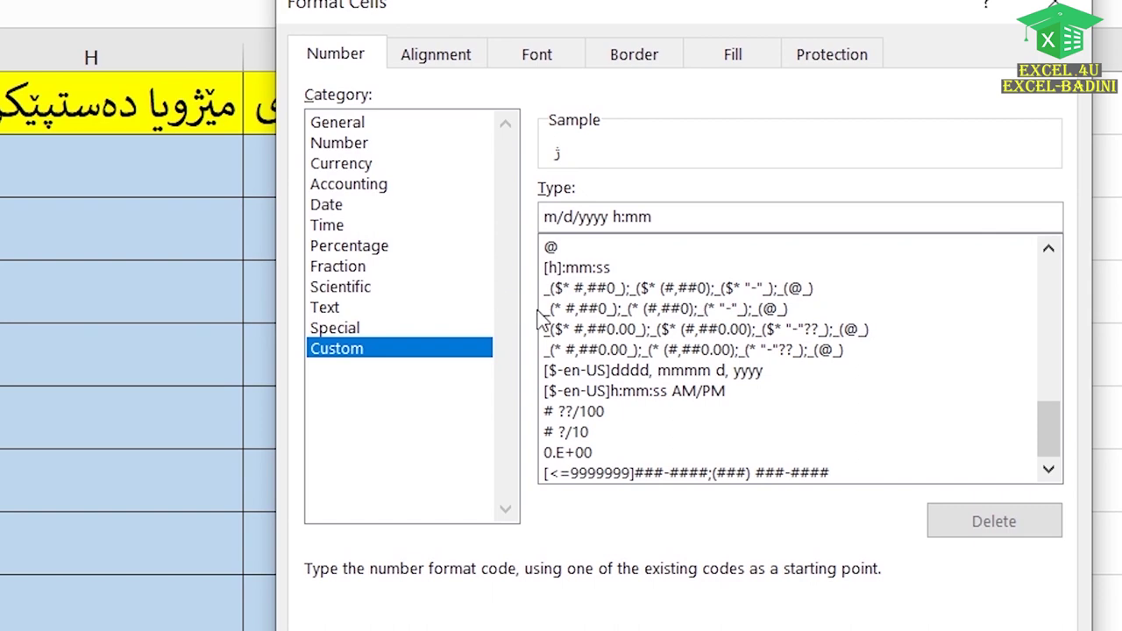
key("Return")
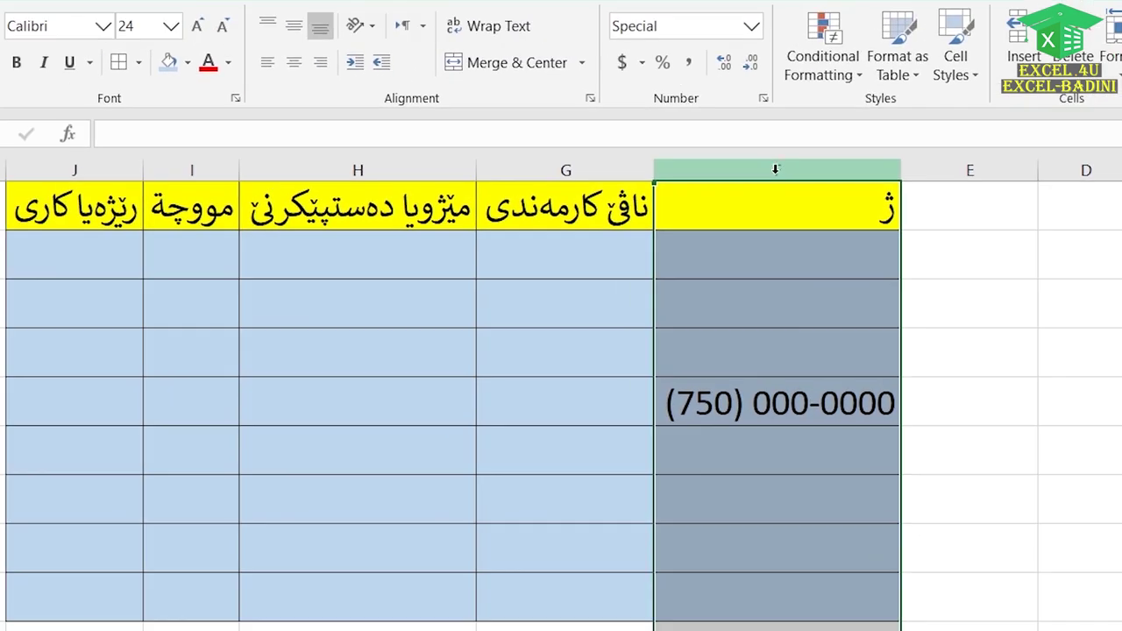
- Delete the sample phone number from F2:F8 and drag column F narrower
left_click_drag(776, 255, 776, 563)
key("Delete")
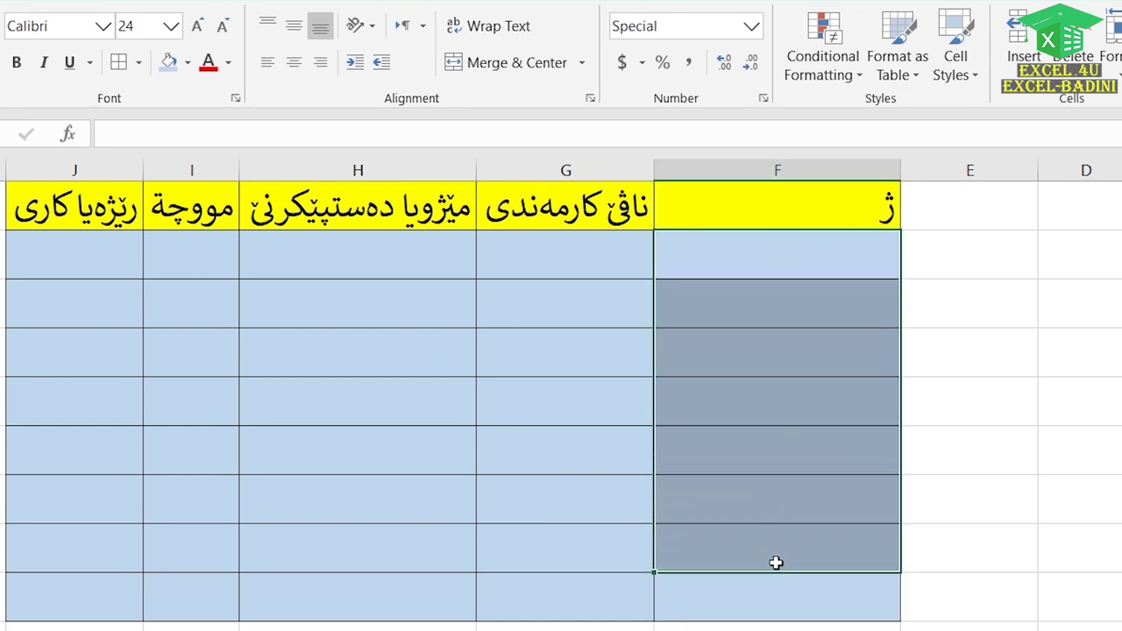
left_click_drag(656, 174, 809, 175)
- Set F2 to the Number format and enter 1, which displays as 1.00
left_click(852, 259)
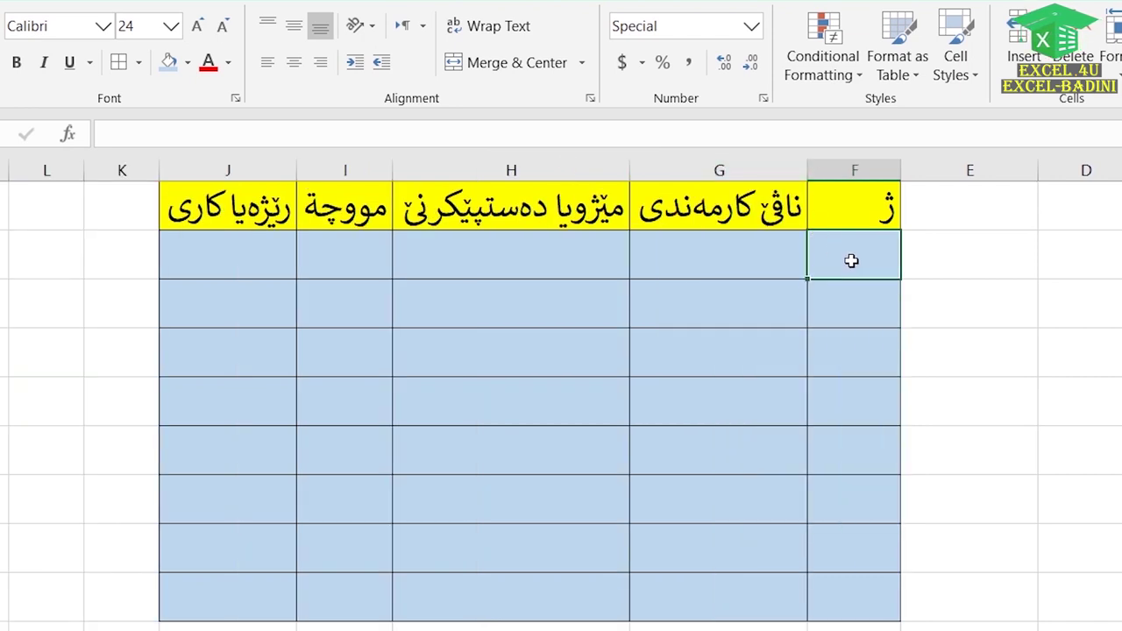
right_click(856, 173)
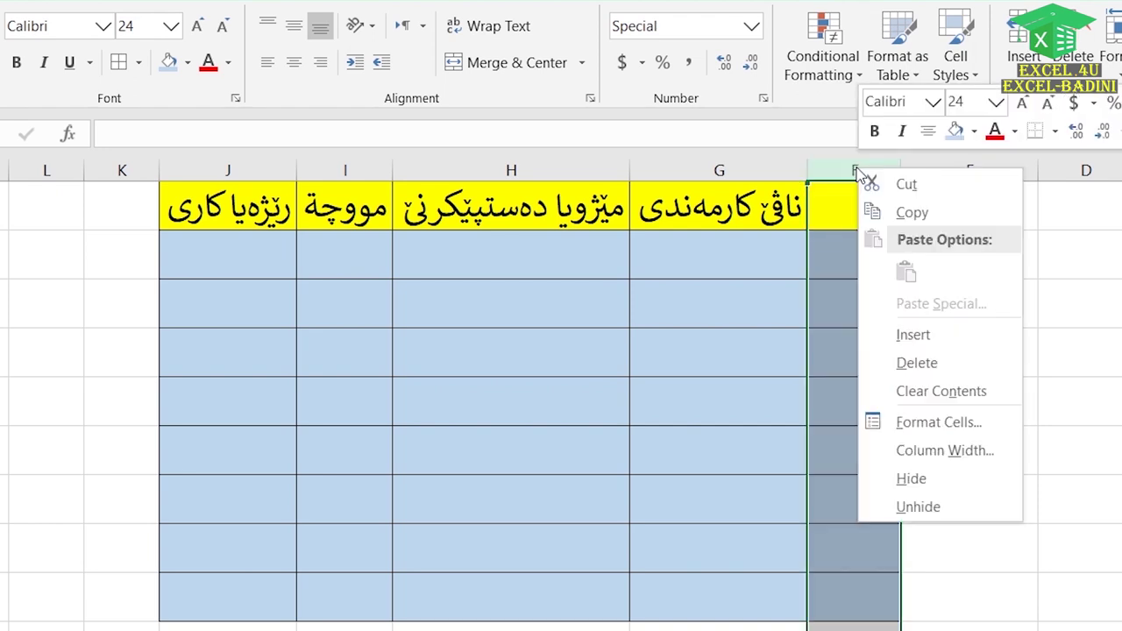
left_click(846, 254)
left_click(752, 27)
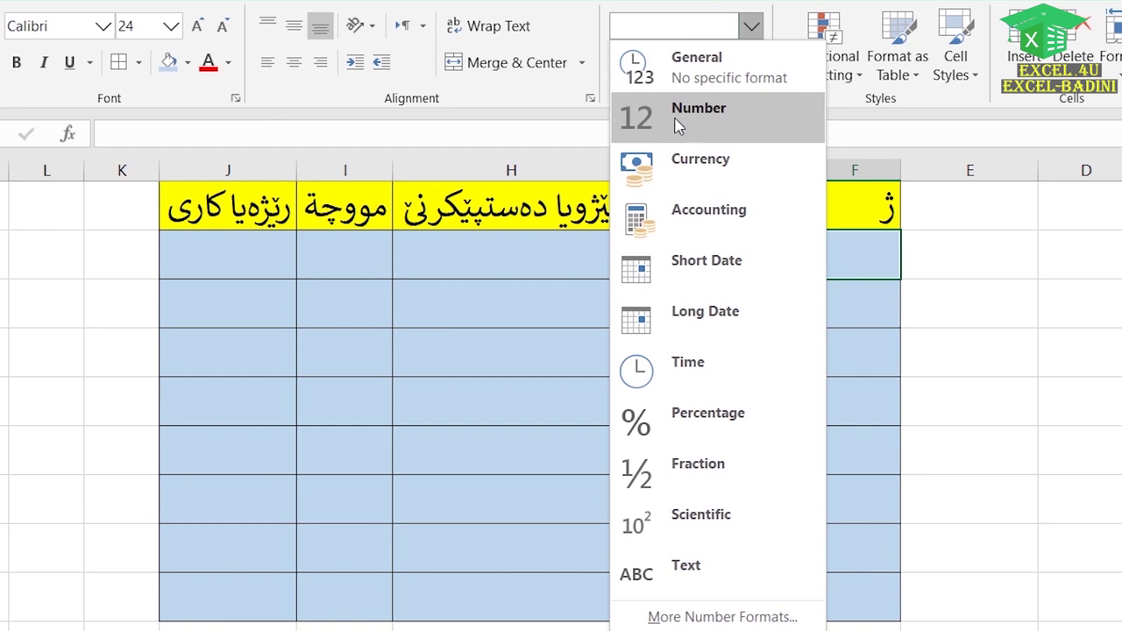
left_click(684, 118)
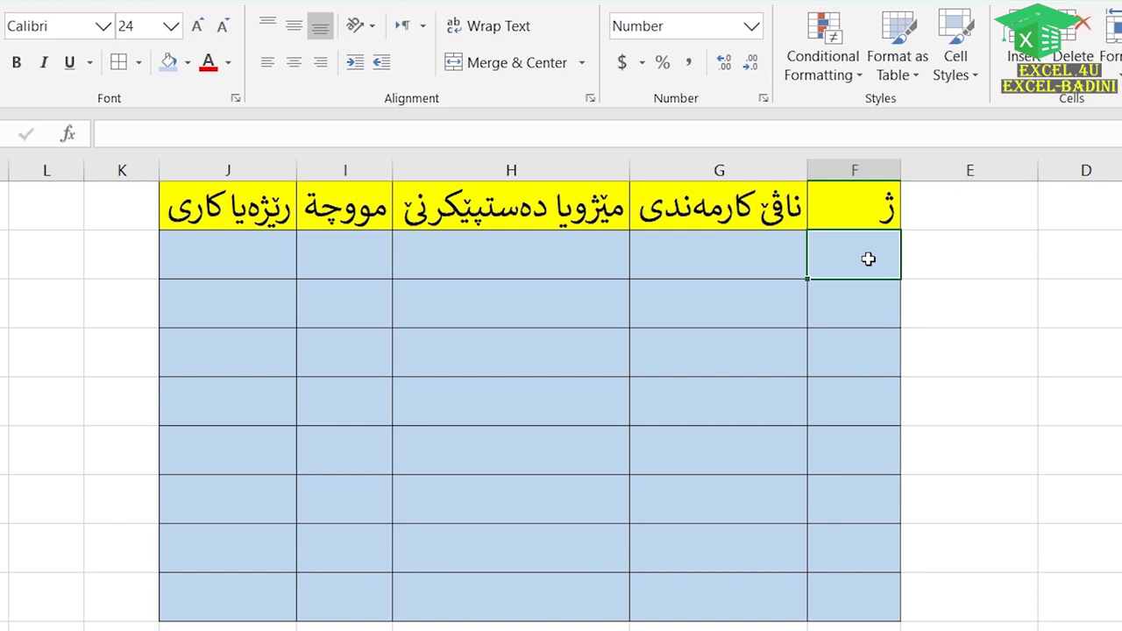
type("1")
key("Return")
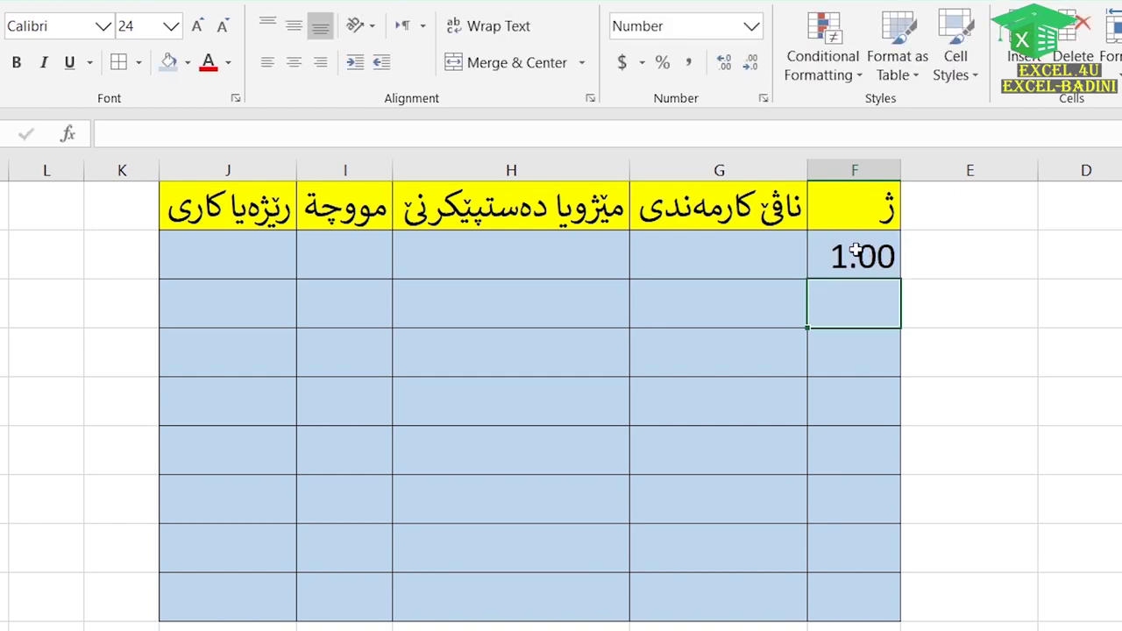
left_click(855, 185)
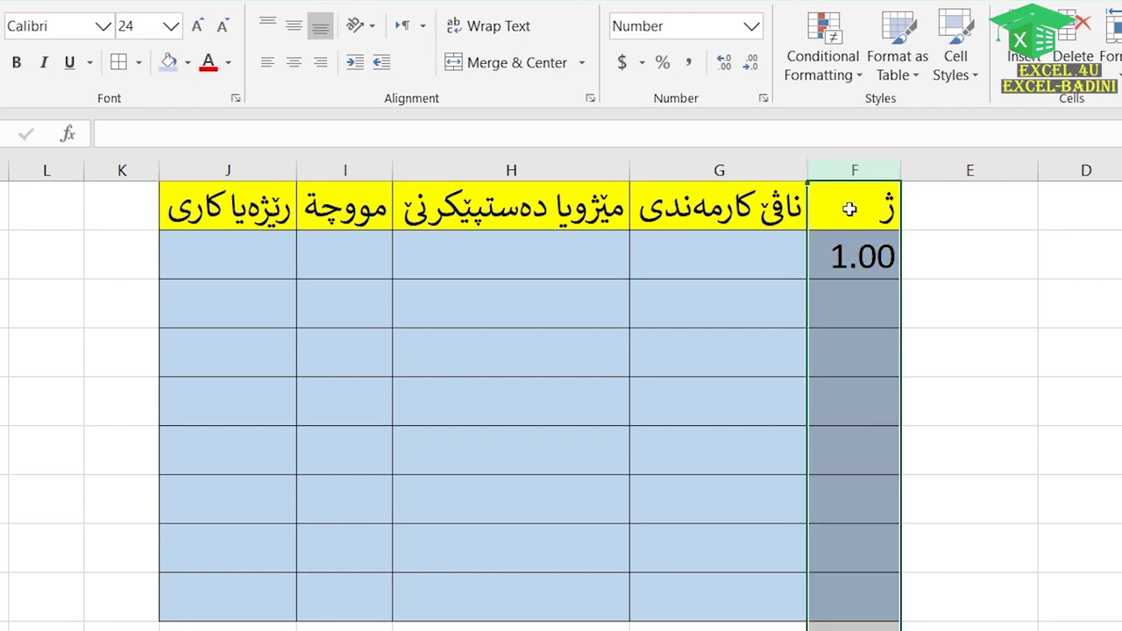
- Keep column F in Number format and remove its decimals so F2 reads 1
left_click(751, 26)
left_click(657, 114)
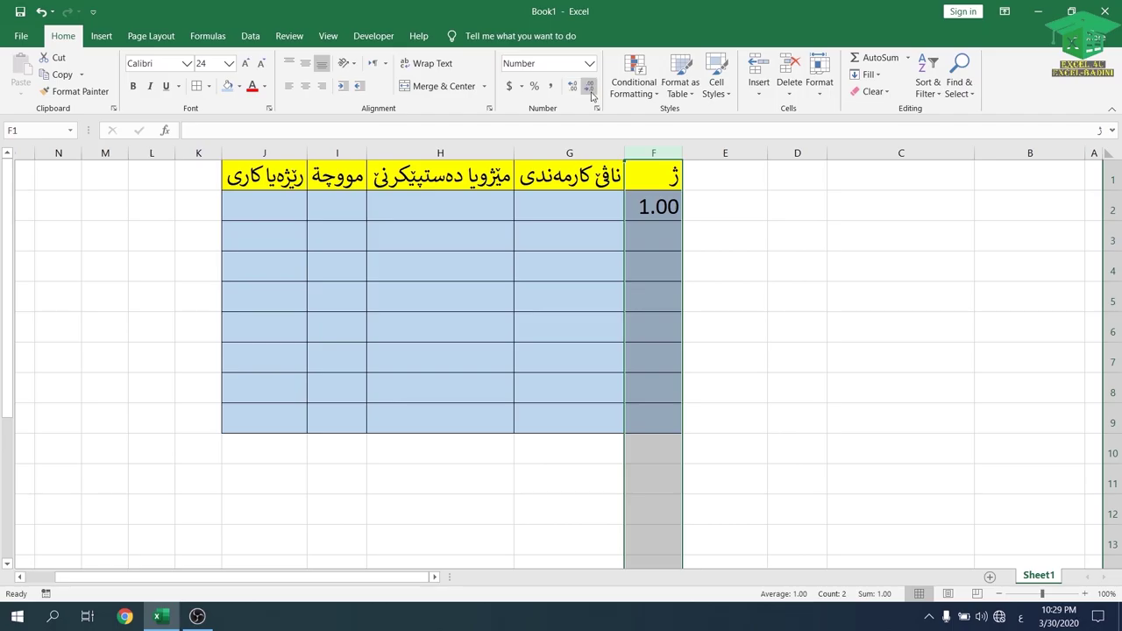
left_click(592, 95)
left_click(592, 95)
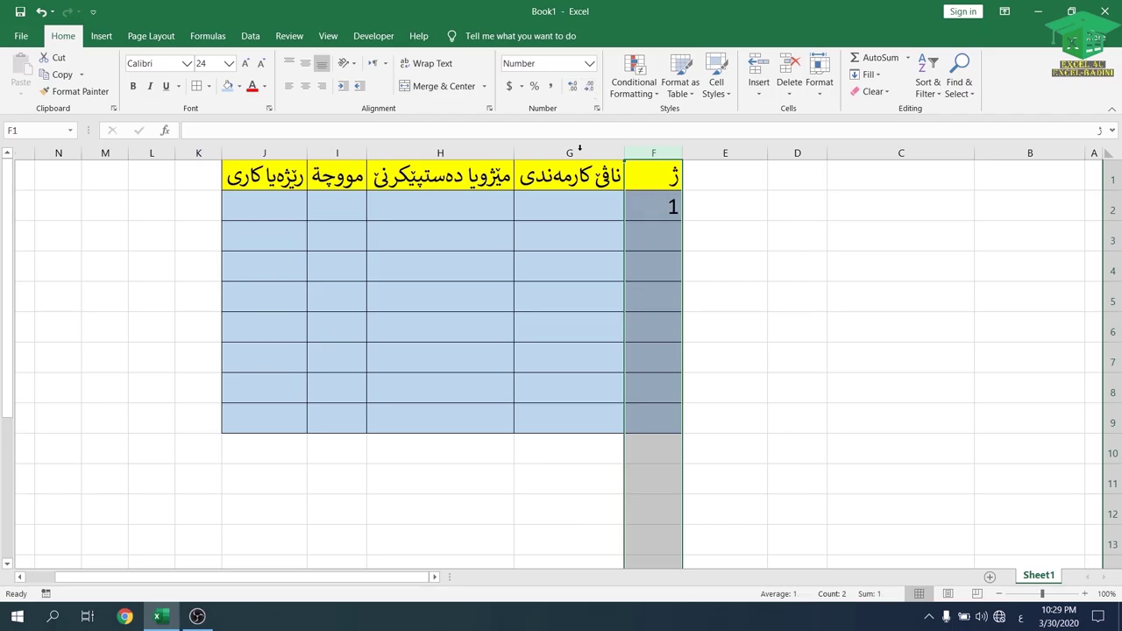
left_click(656, 209)
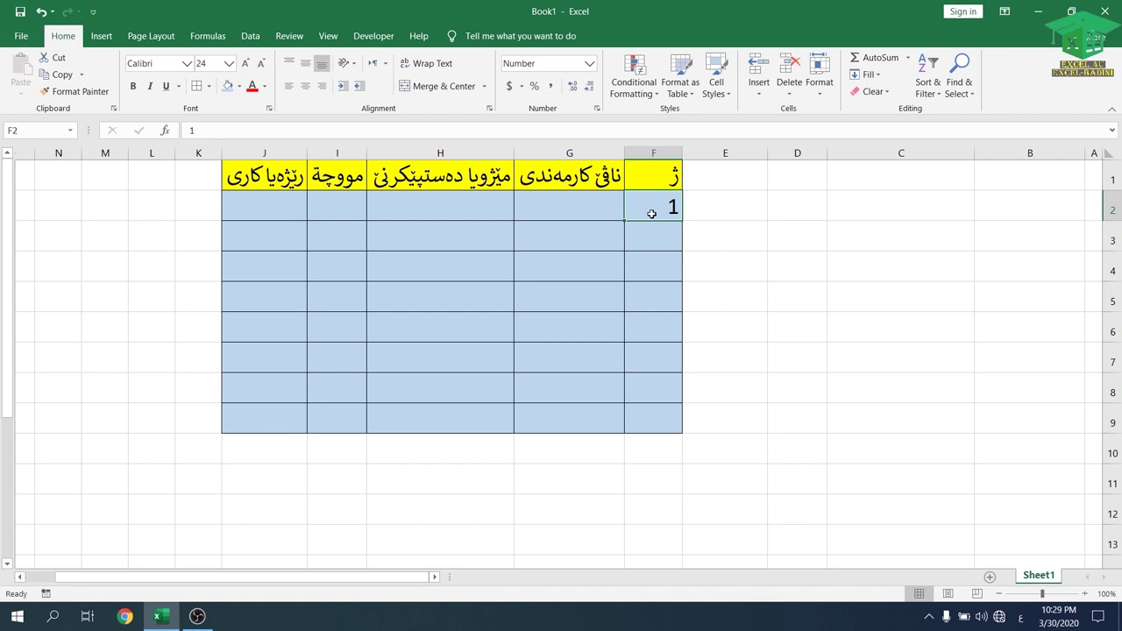
left_click(653, 233)
type("2")
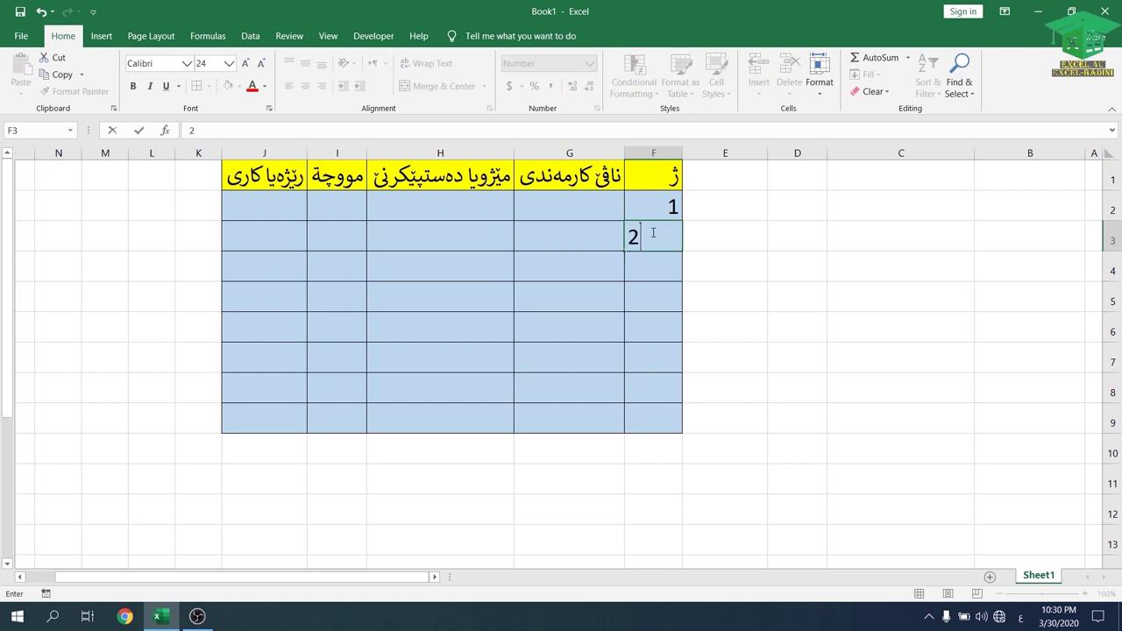
left_click(658, 261)
type("3")
left_click(663, 298)
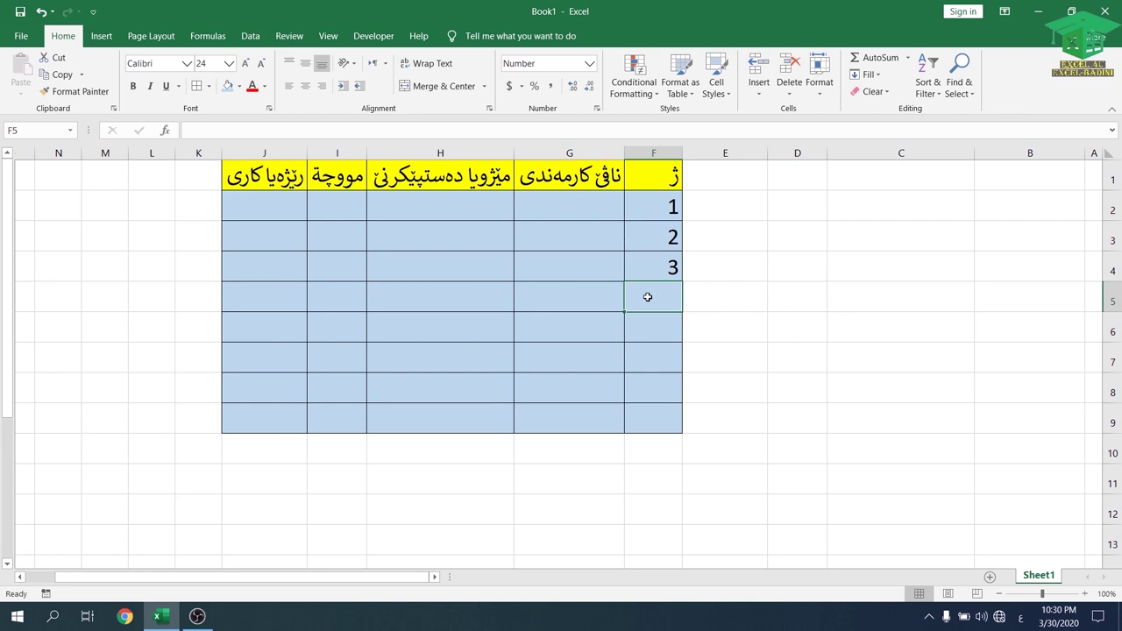
key("ctrl+z")
key("ctrl+z")
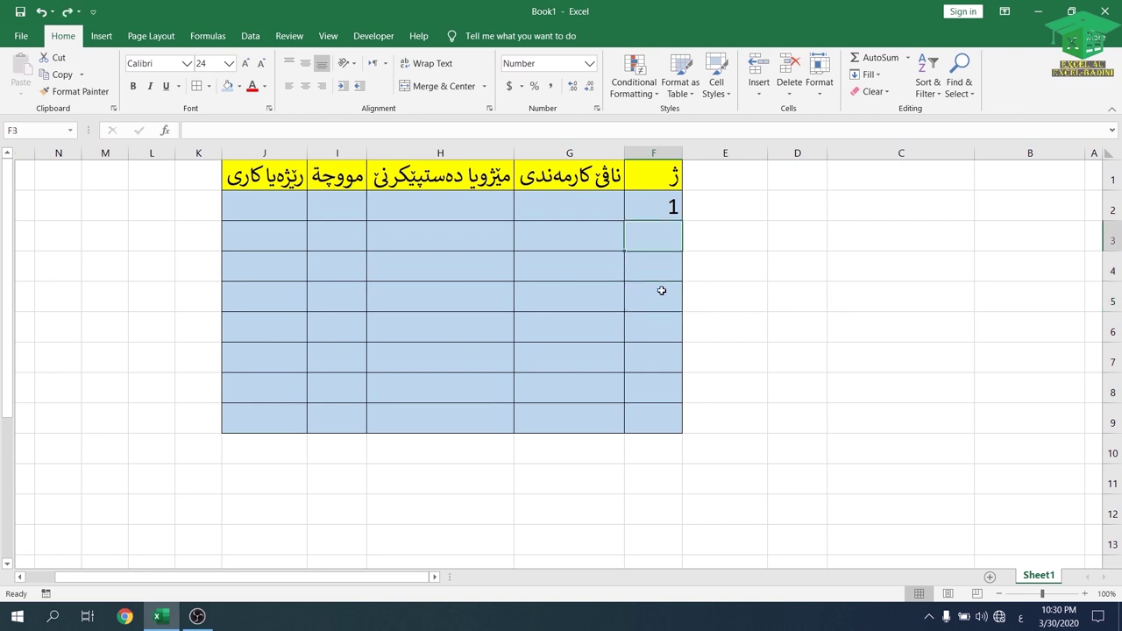
left_click(647, 208)
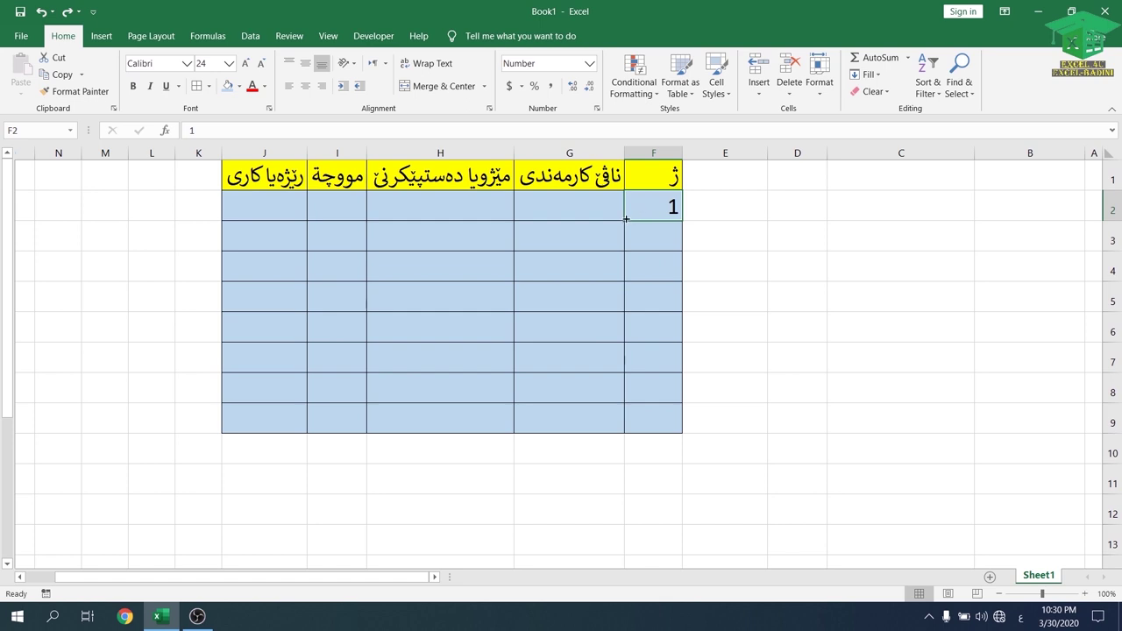
left_click_drag(626, 219, 634, 425)
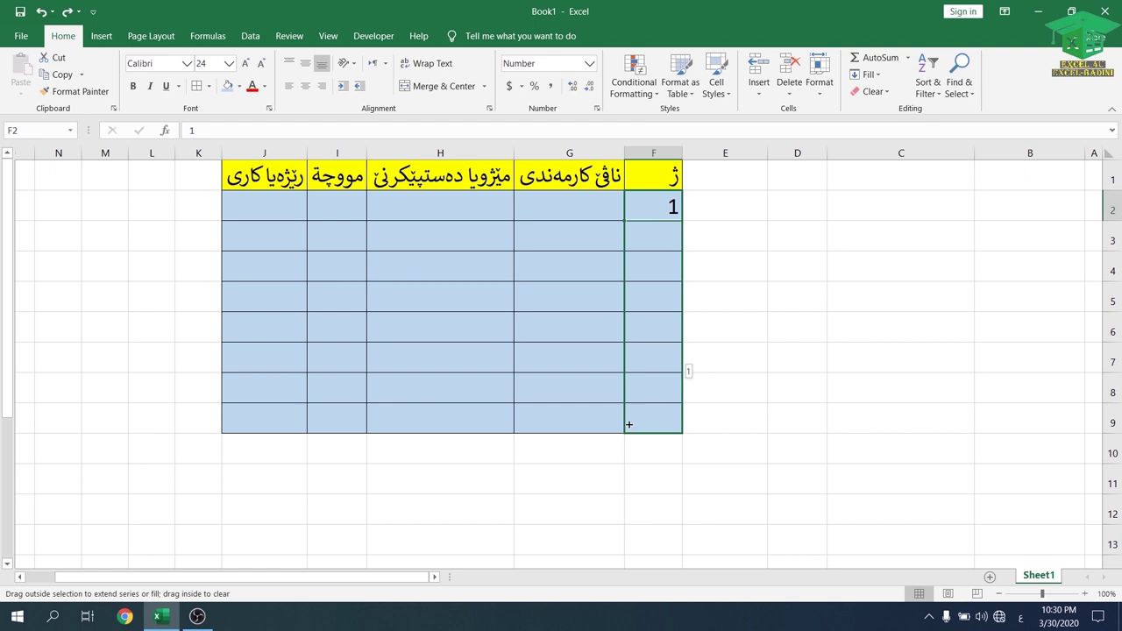
left_click_drag(629, 424, 629, 426)
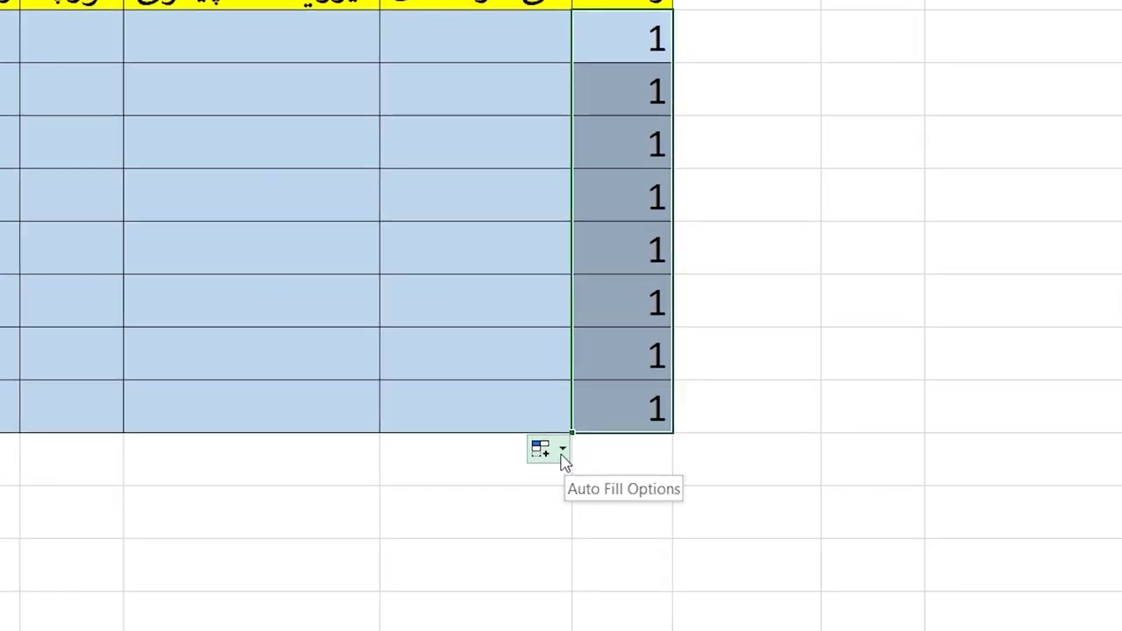
left_click(562, 450)
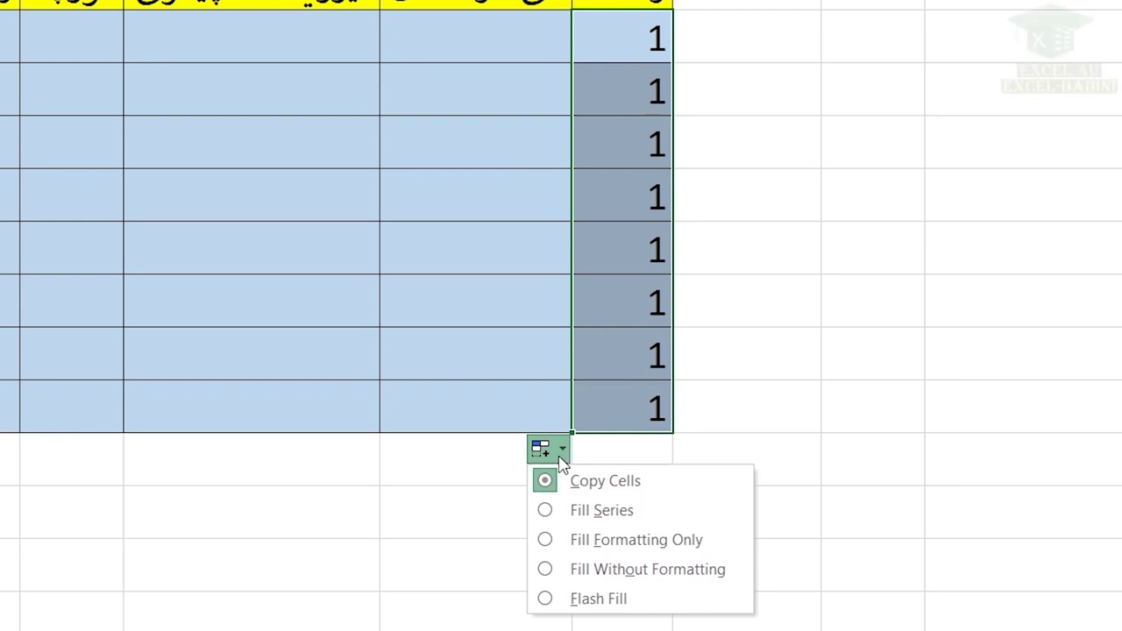
left_click(576, 517)
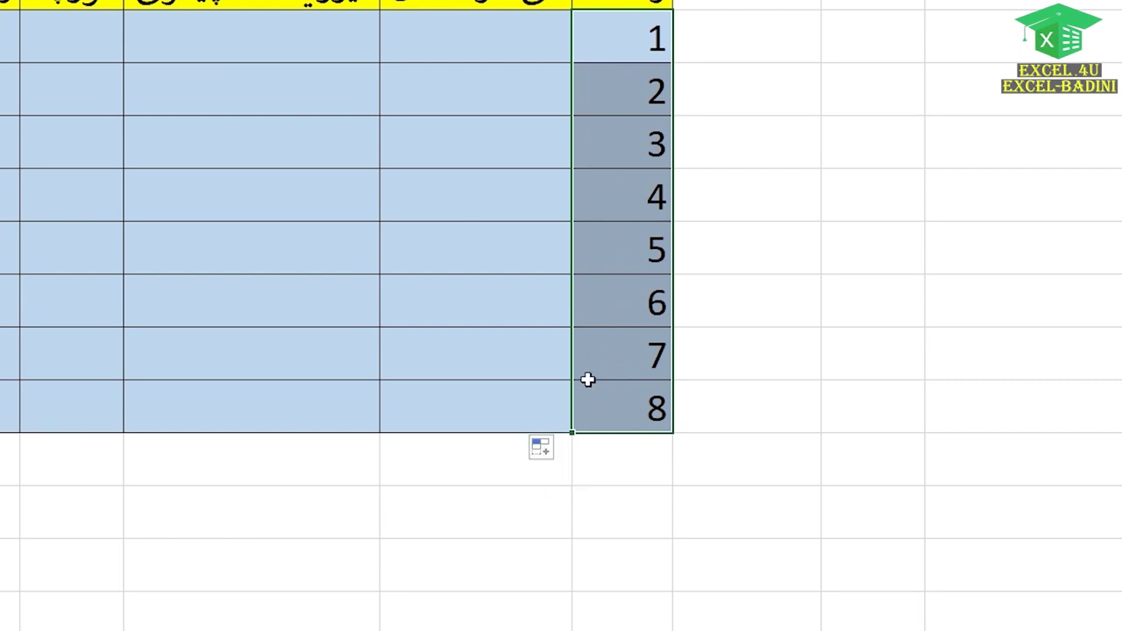
left_click(544, 449)
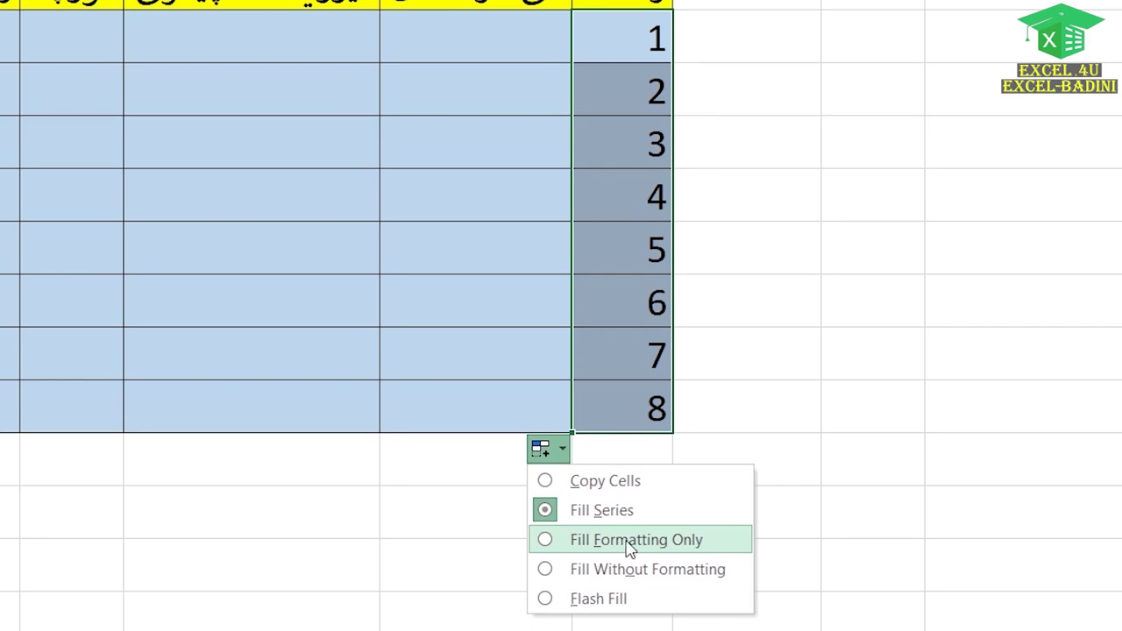
left_click(588, 323)
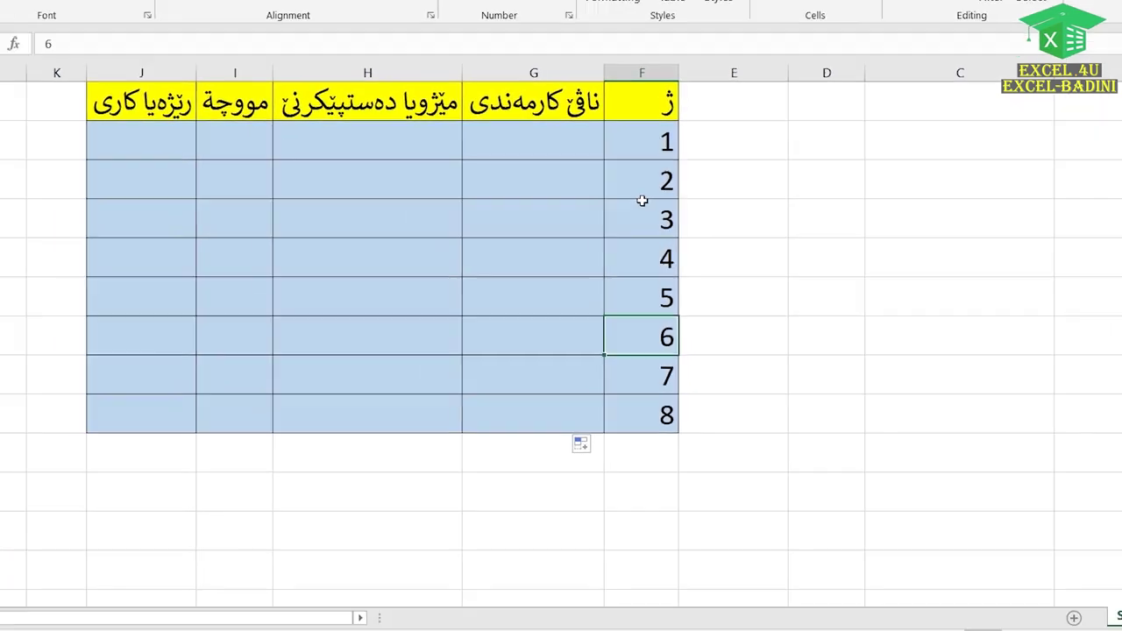
key("ctrl+z")
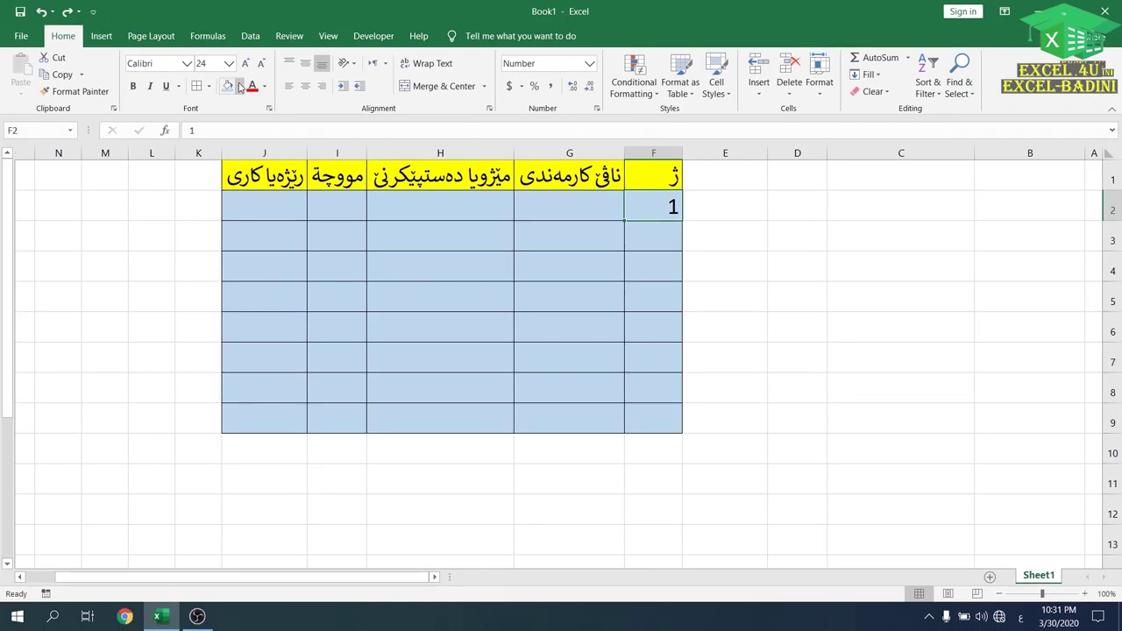
- Fill F2 yellow, copy only its fill down to row 9, then undo it
left_click(238, 86)
left_click(261, 200)
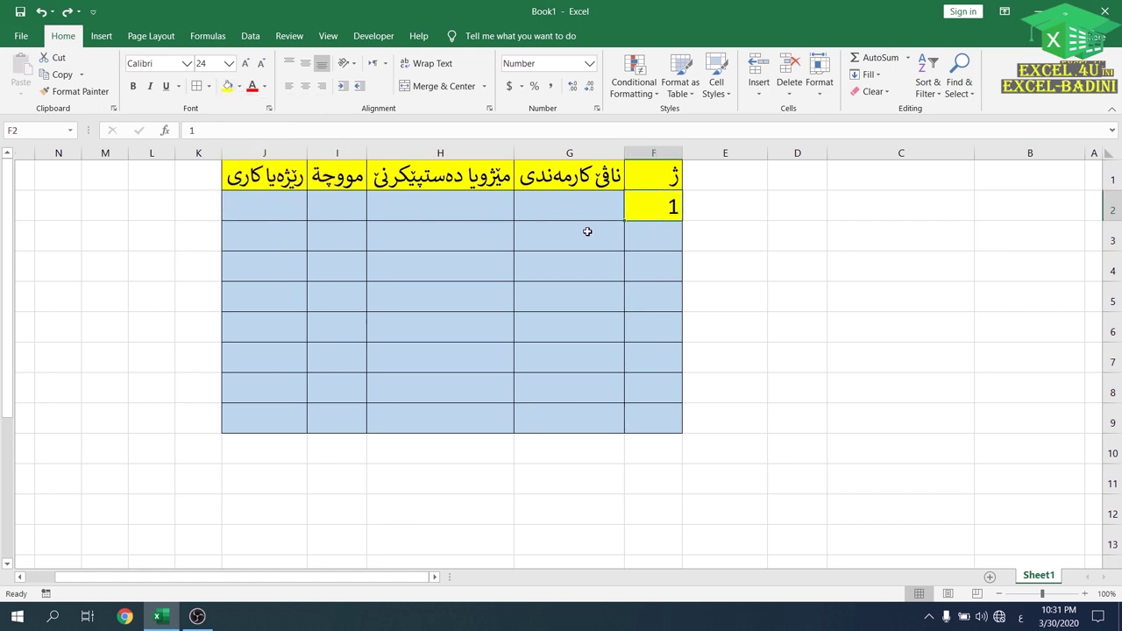
left_click_drag(627, 218, 637, 435)
left_click(608, 442)
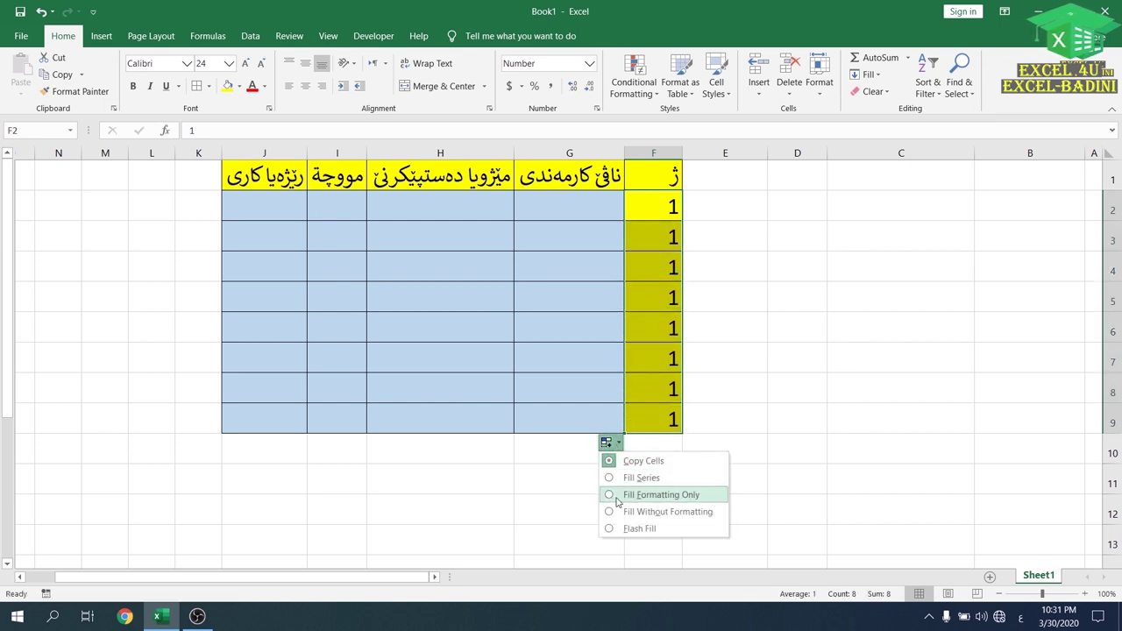
left_click(668, 496)
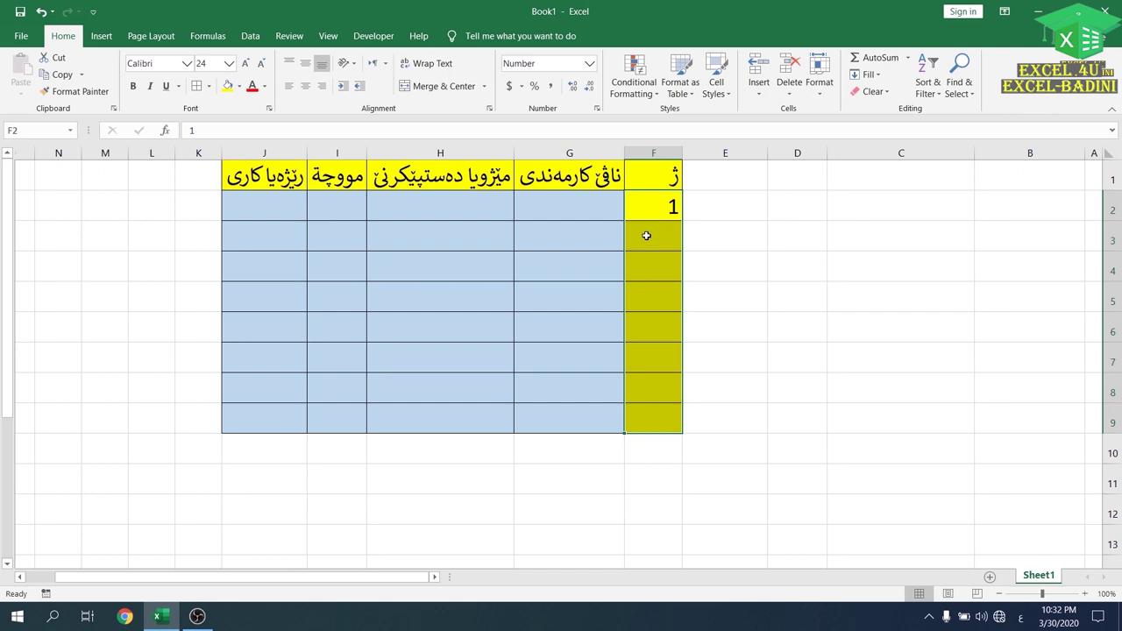
key("ctrl+z")
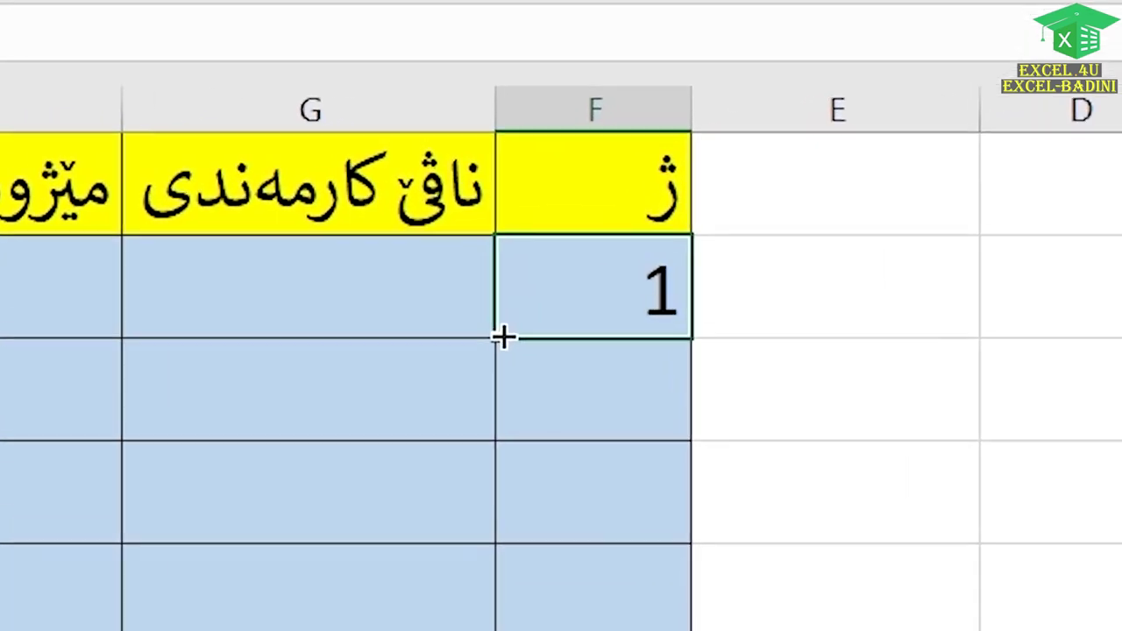
- Ctrl-drag F2's fill handle down to F9 to number the rows 1 to 8
left_click(624, 220)
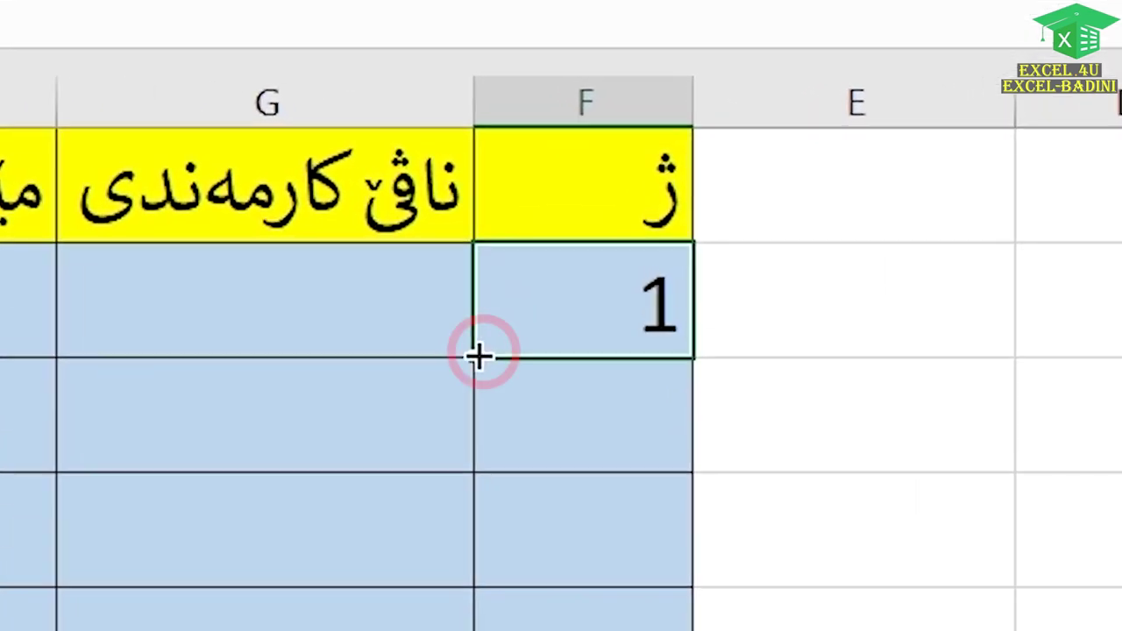
key("ctrl")
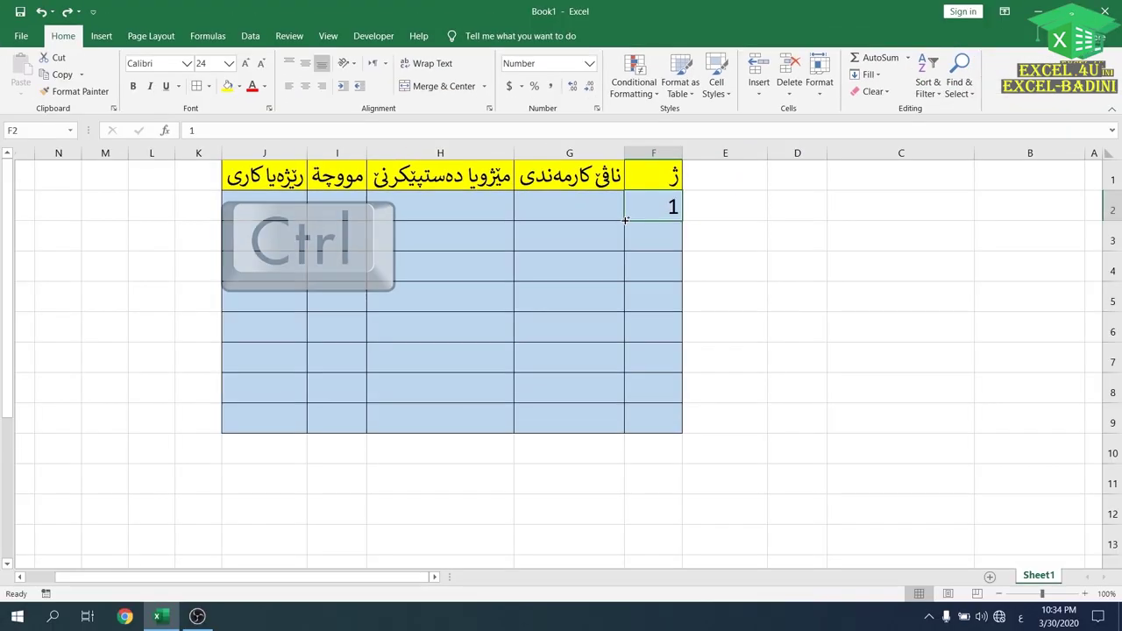
left_click_drag(475, 357, 474, 357)
left_click_drag(626, 221, 626, 426)
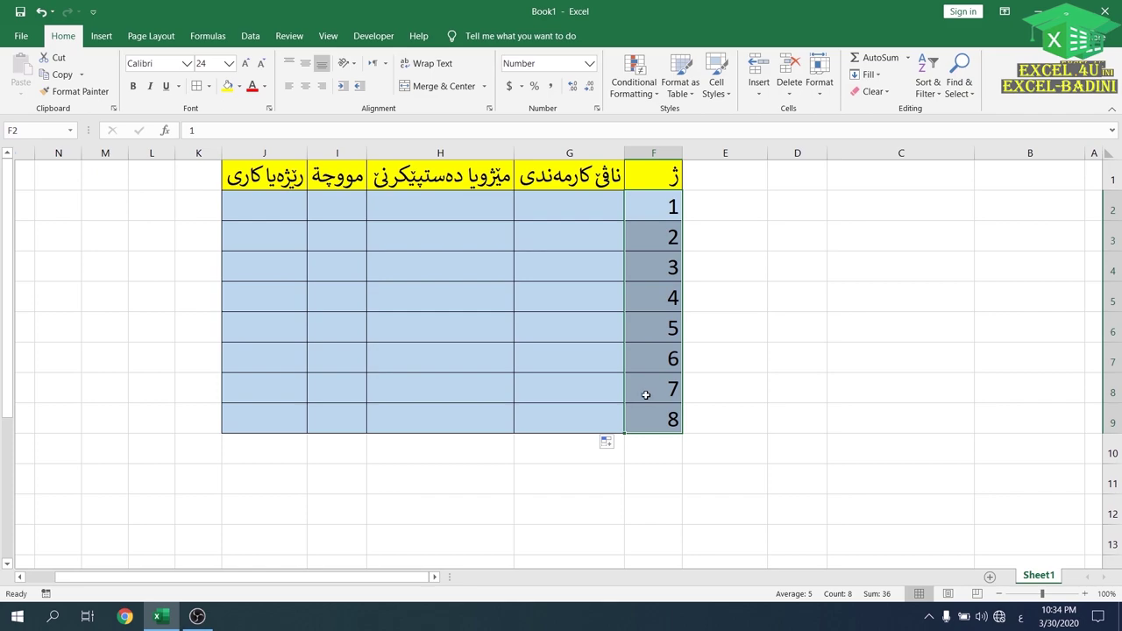
left_click(646, 242)
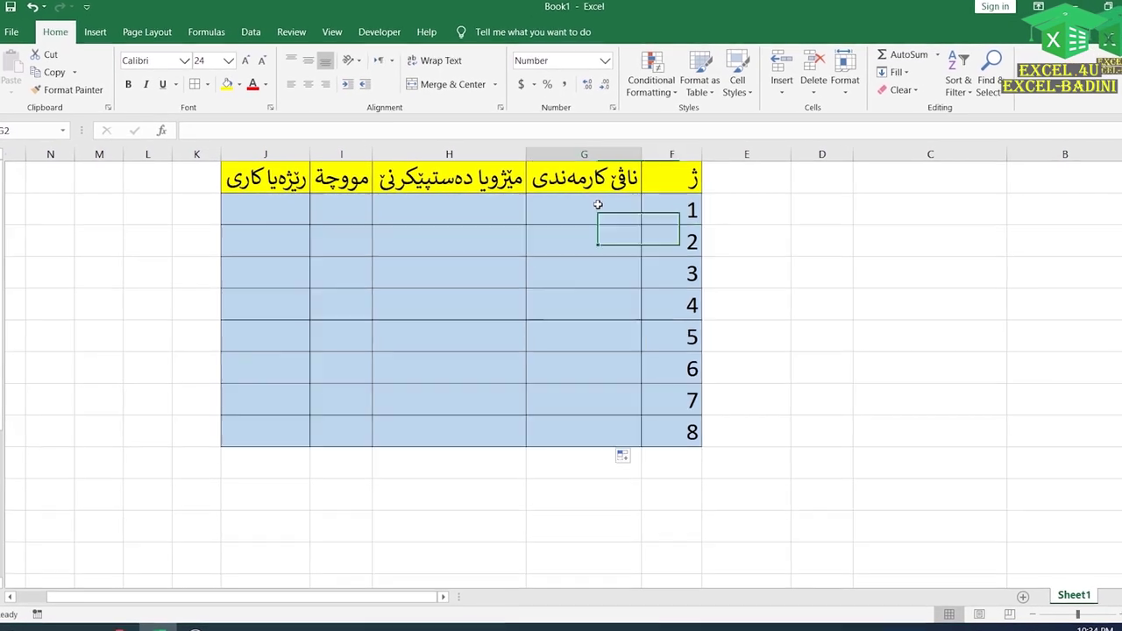
- Format the employee-name column G as Text
left_click(575, 156)
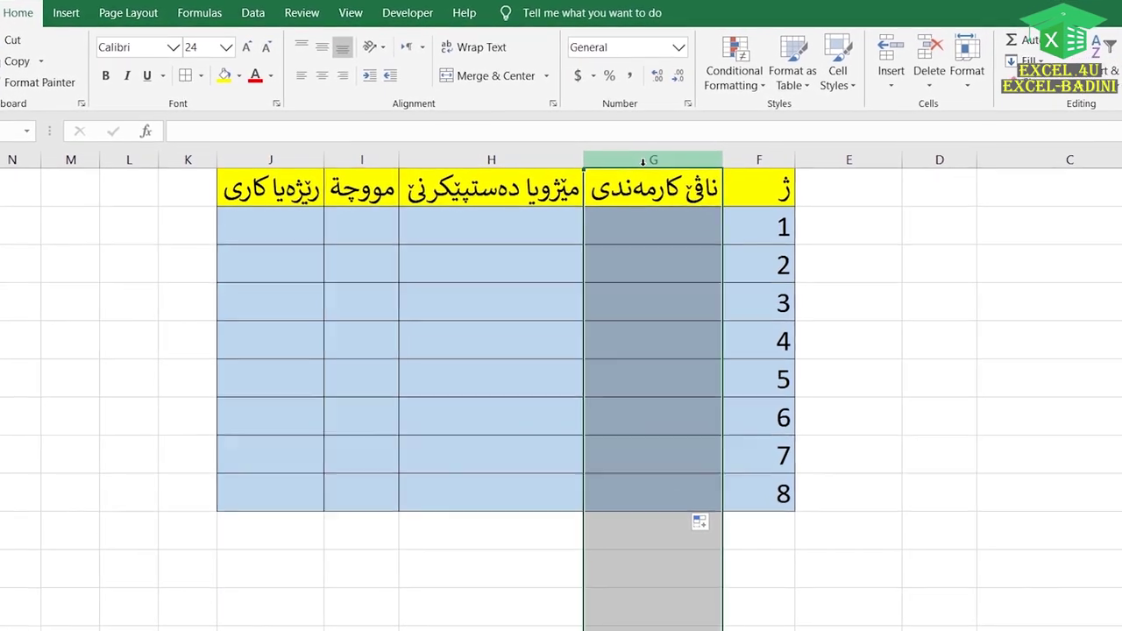
right_click(643, 162)
left_click(693, 360)
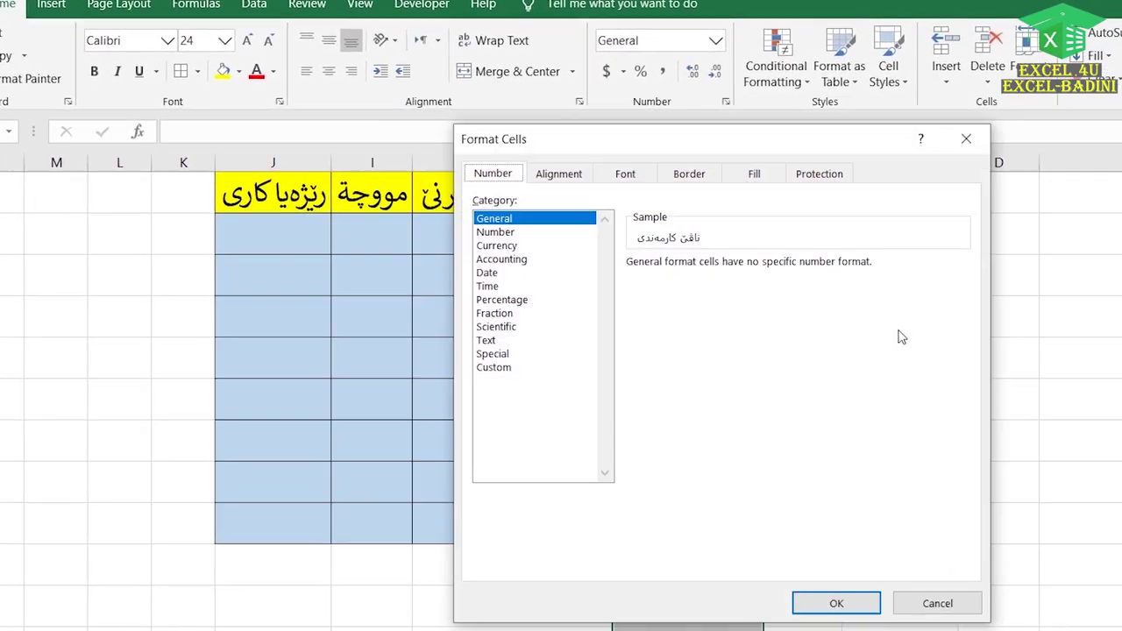
left_click(507, 358)
key("Return")
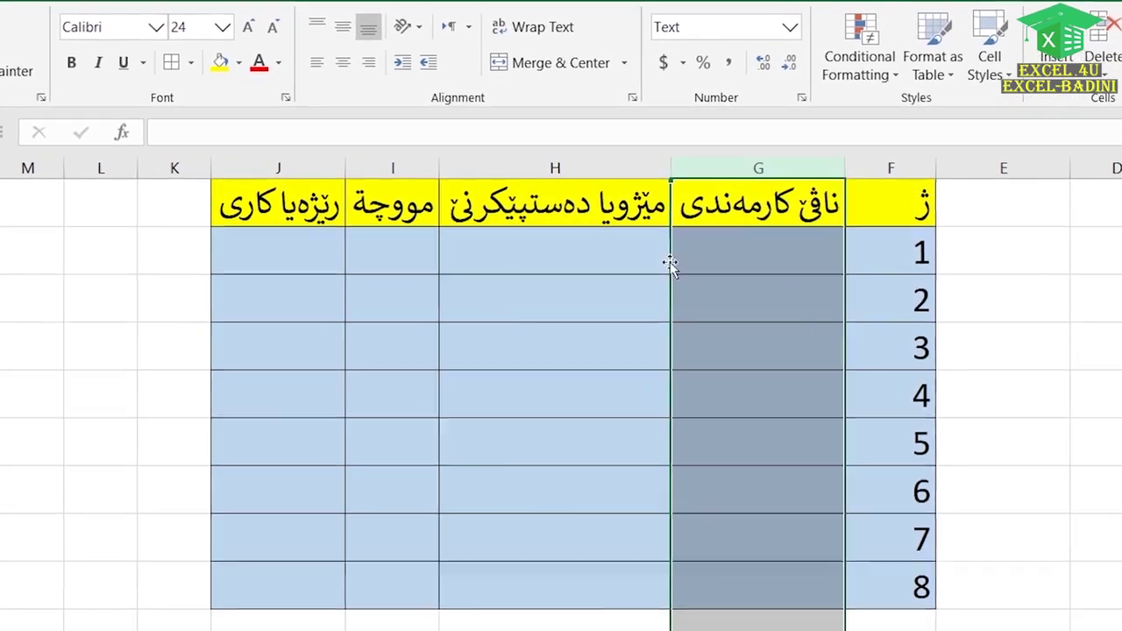
- Enter the first name ئێکسل in G2
left_click(714, 244)
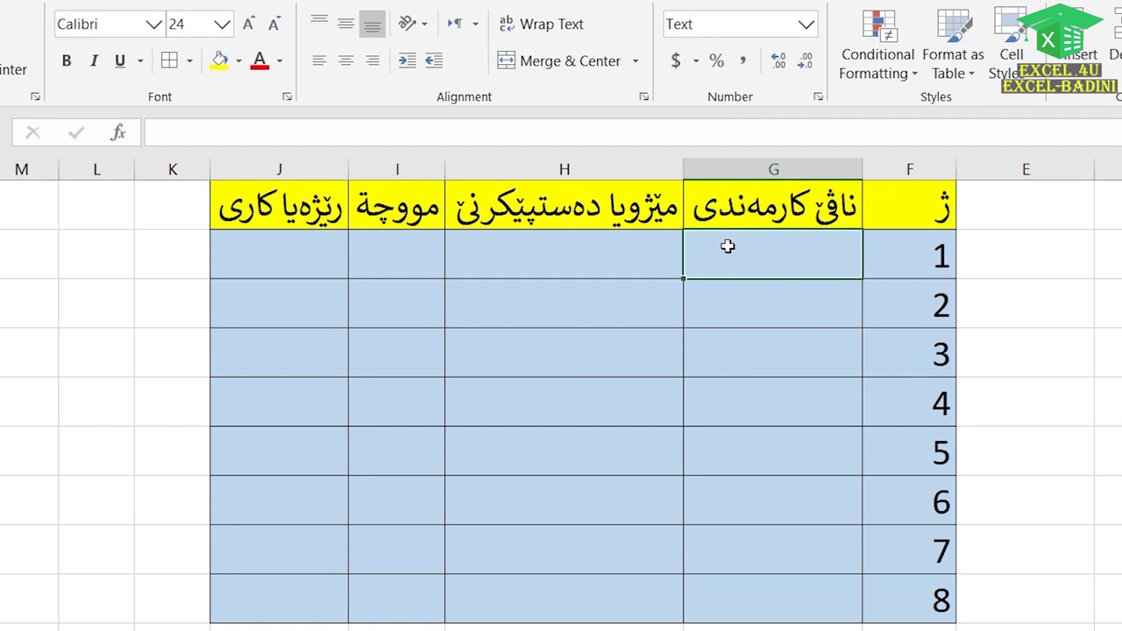
type("ئ")
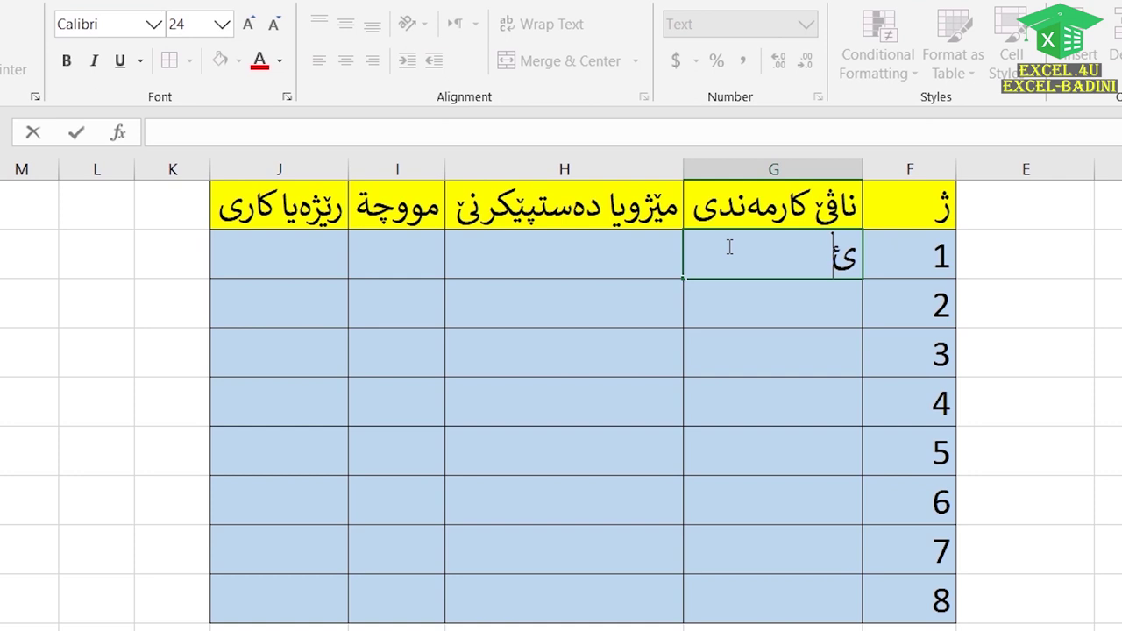
type("ێکسل")
key("ctrl+Return")
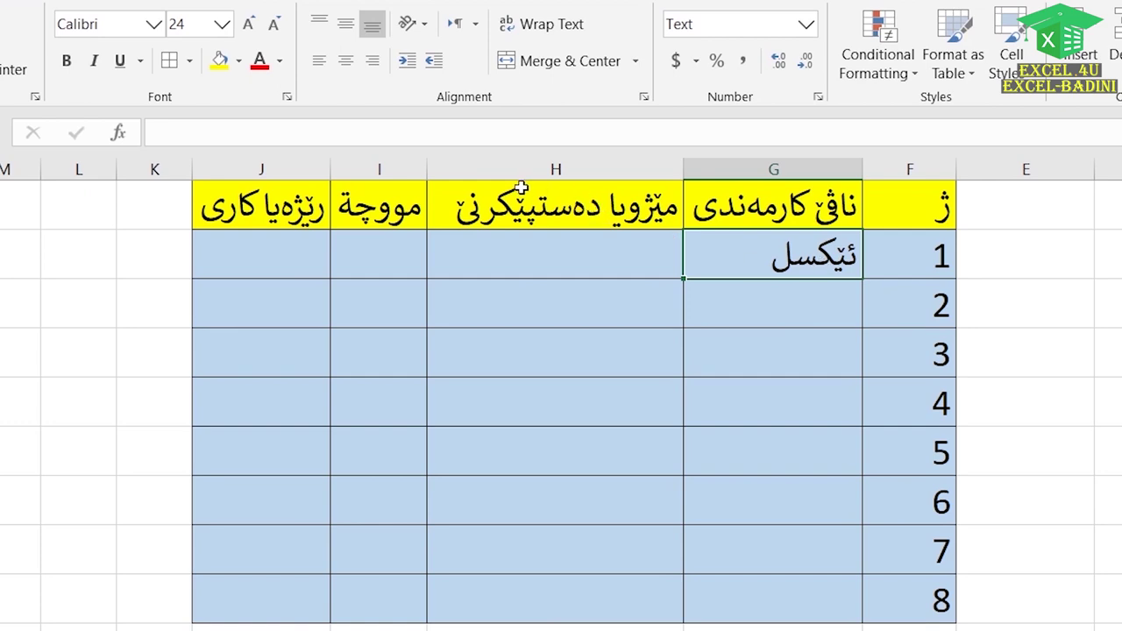
left_click(555, 169)
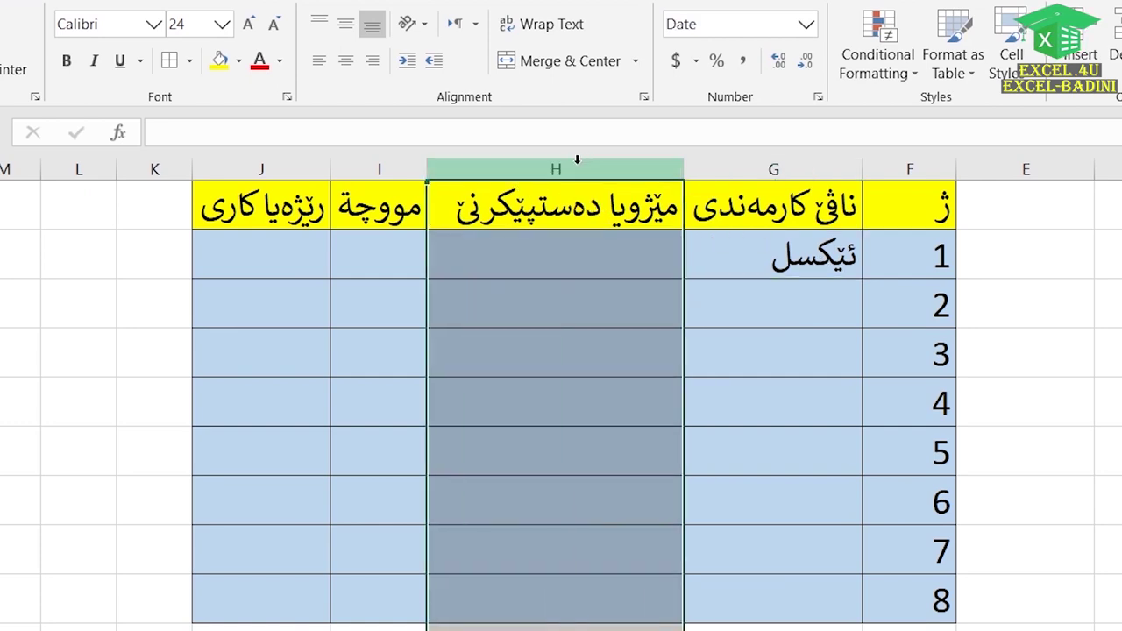
- Apply the 14-Mar-2012 Date type to column H through More Number Formats
left_click(806, 24)
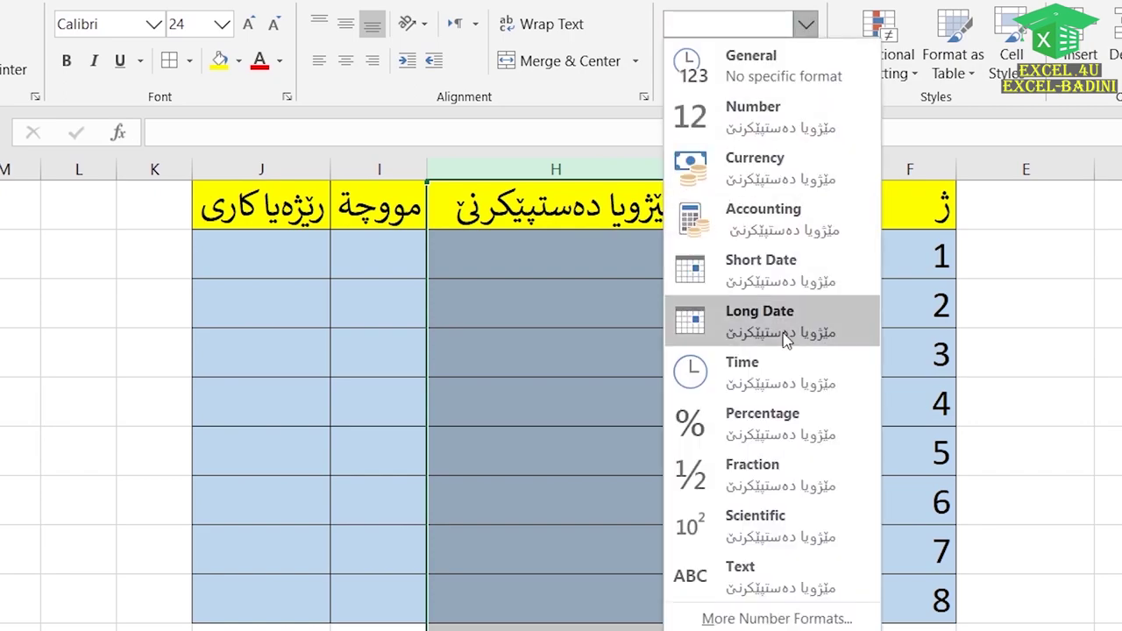
left_click(728, 619)
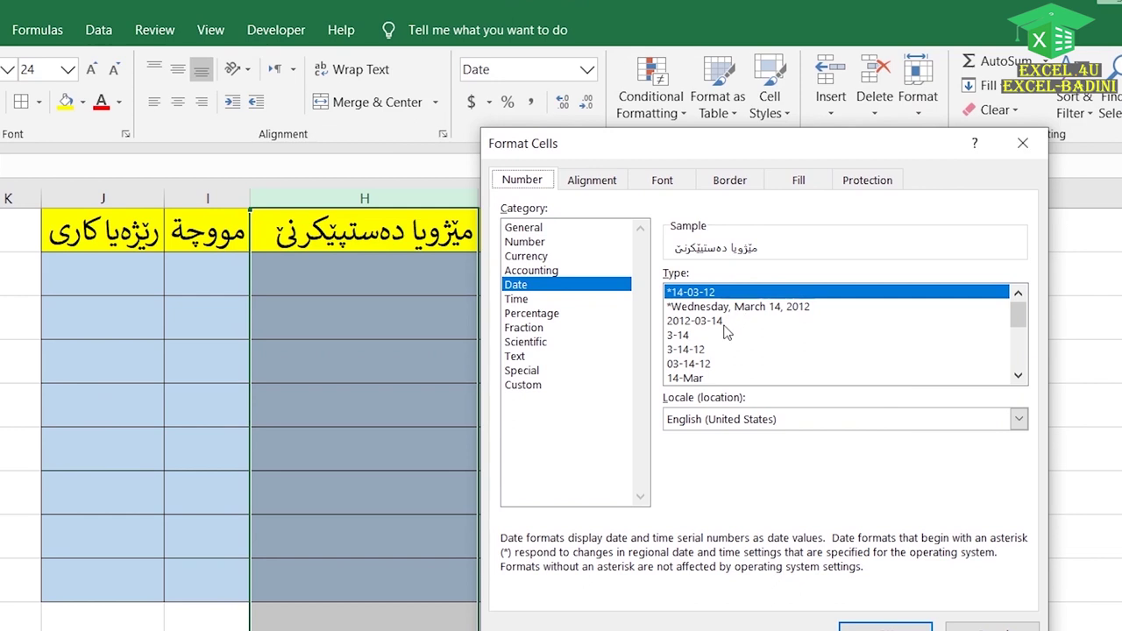
scroll(707, 314, "down", 1)
scroll(707, 314, "down", 3)
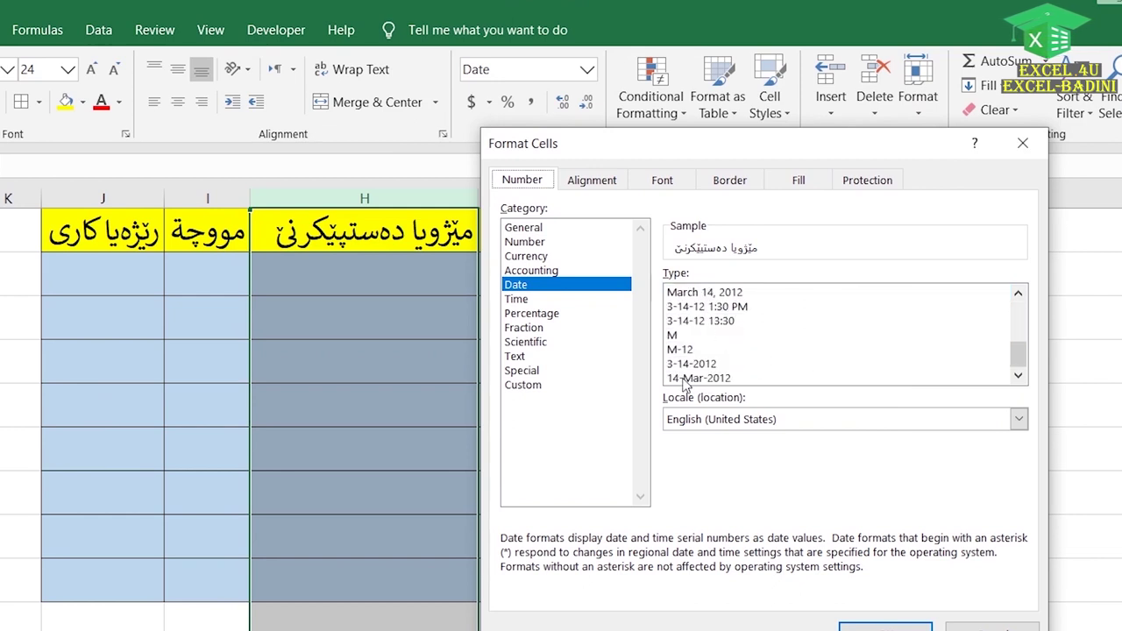
left_click(675, 379)
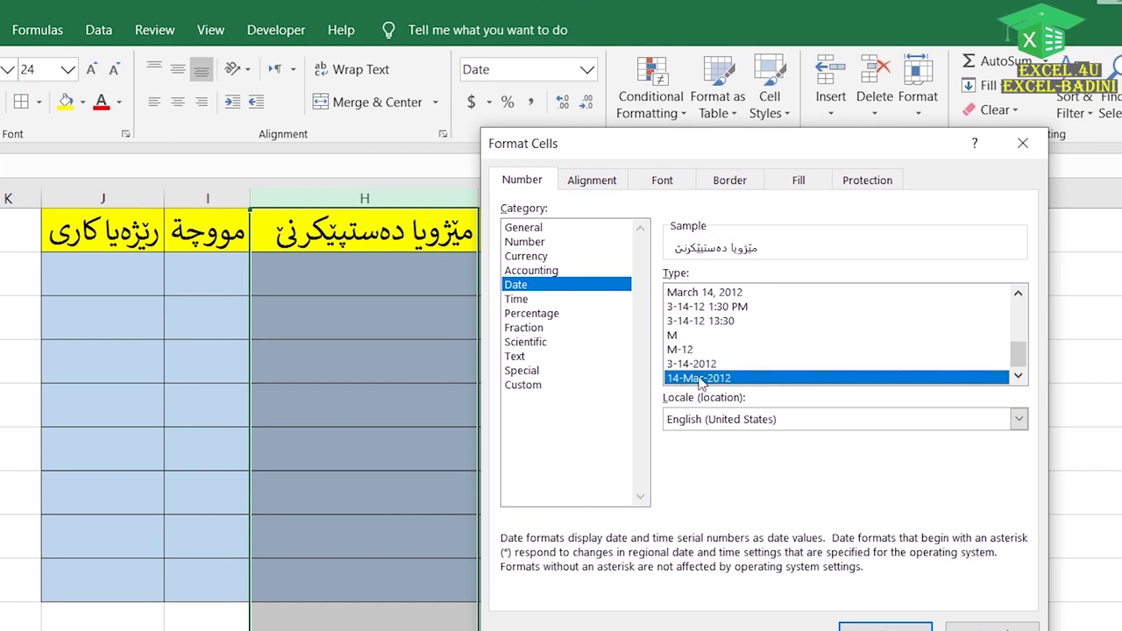
left_click(885, 627)
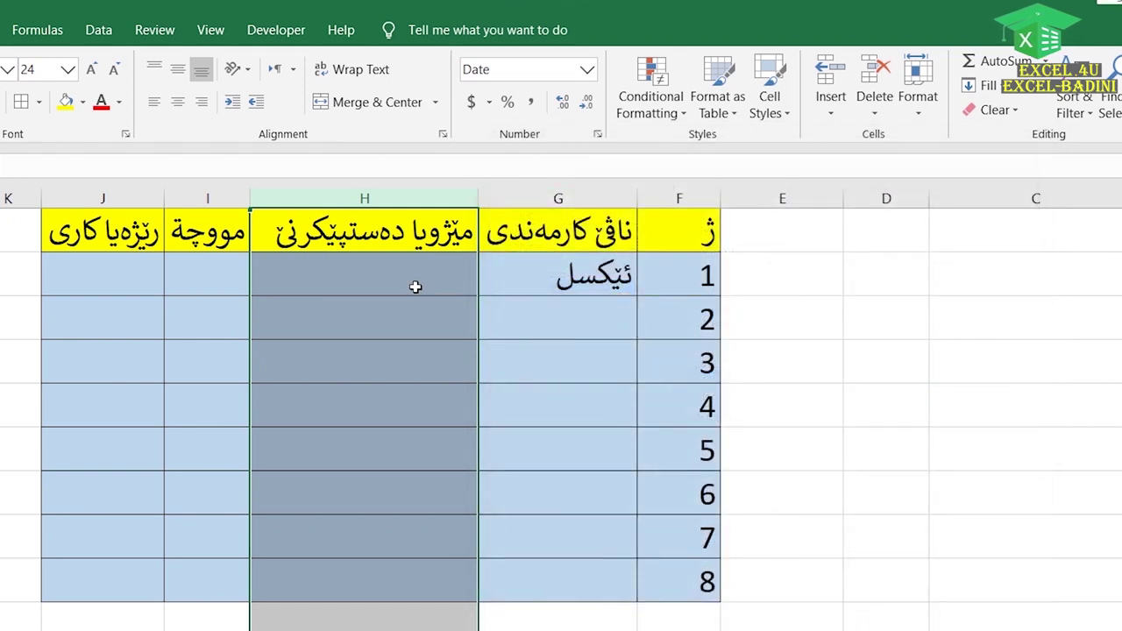
left_click(377, 288)
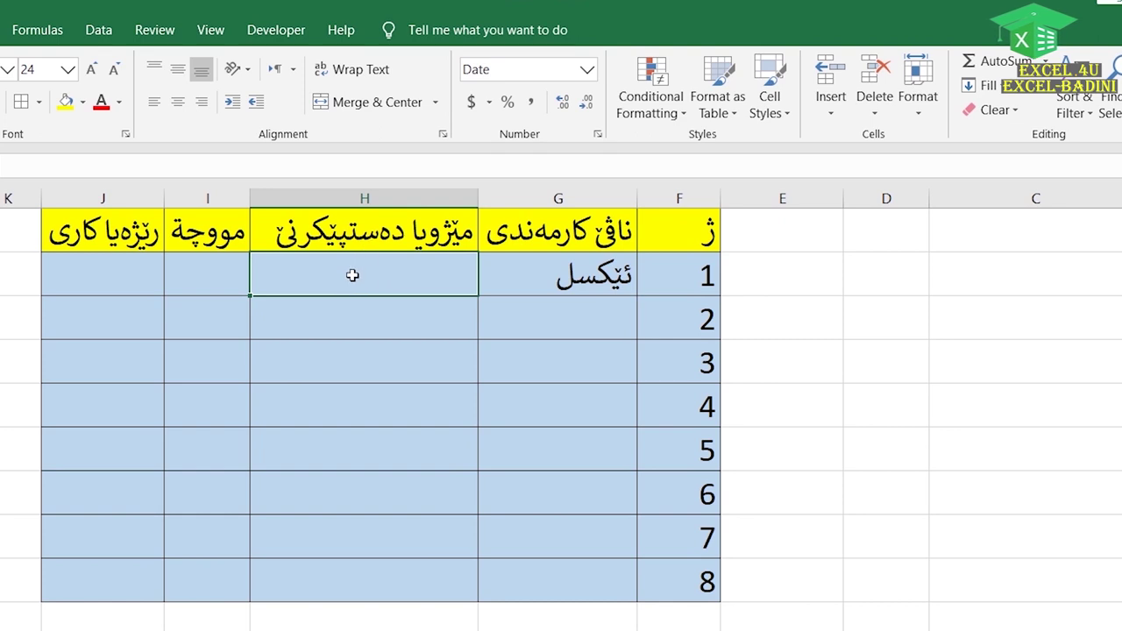
type("26")
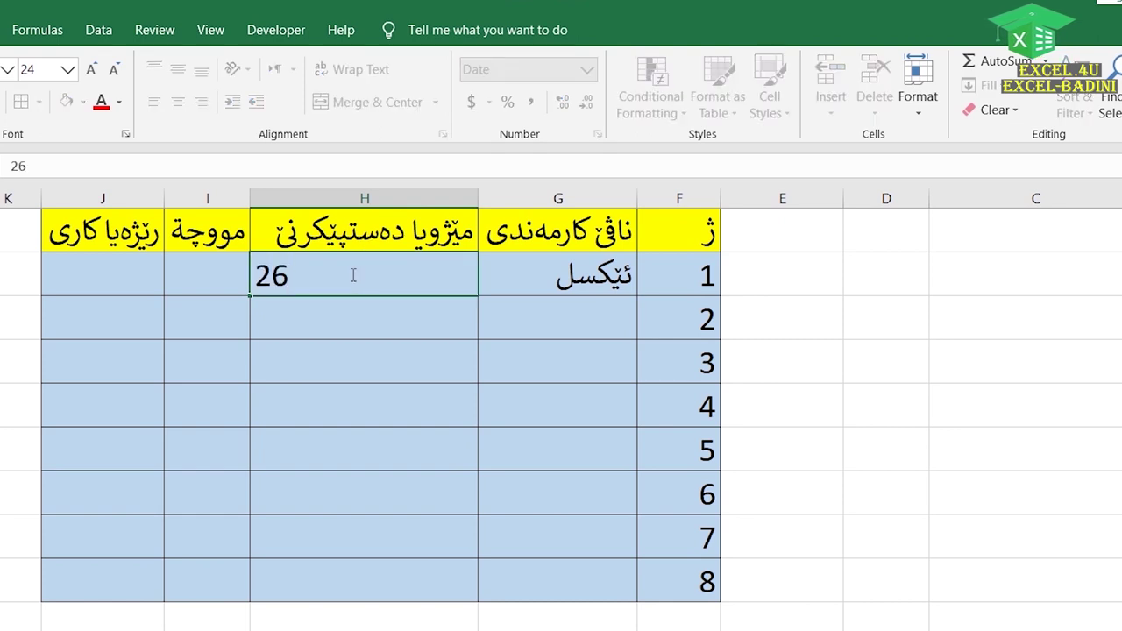
type("/1/2020")
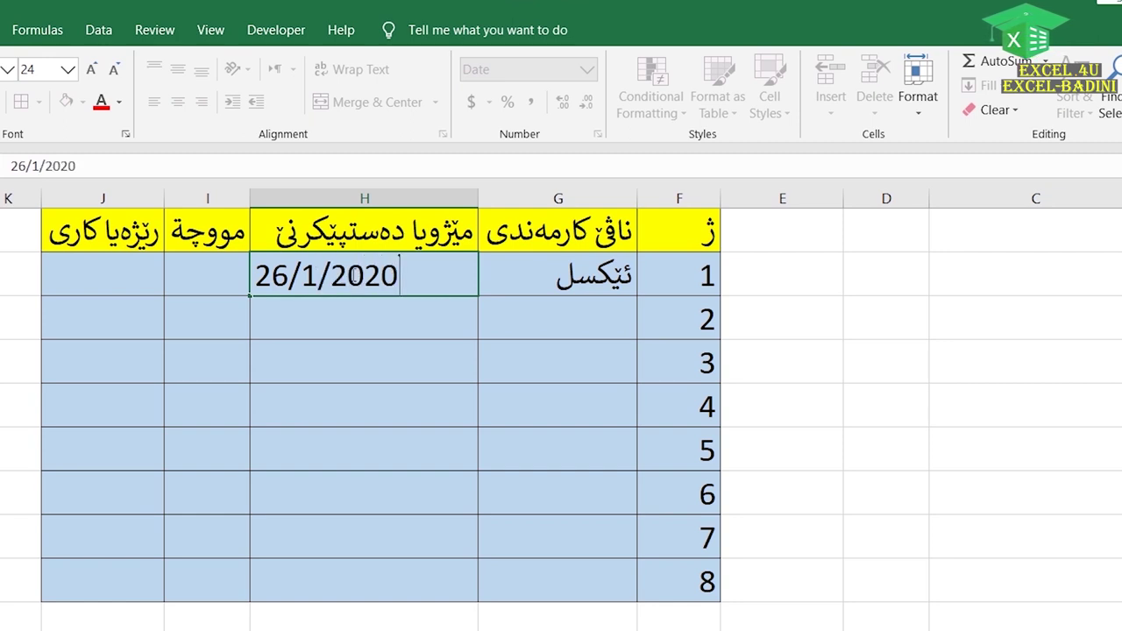
key("Return")
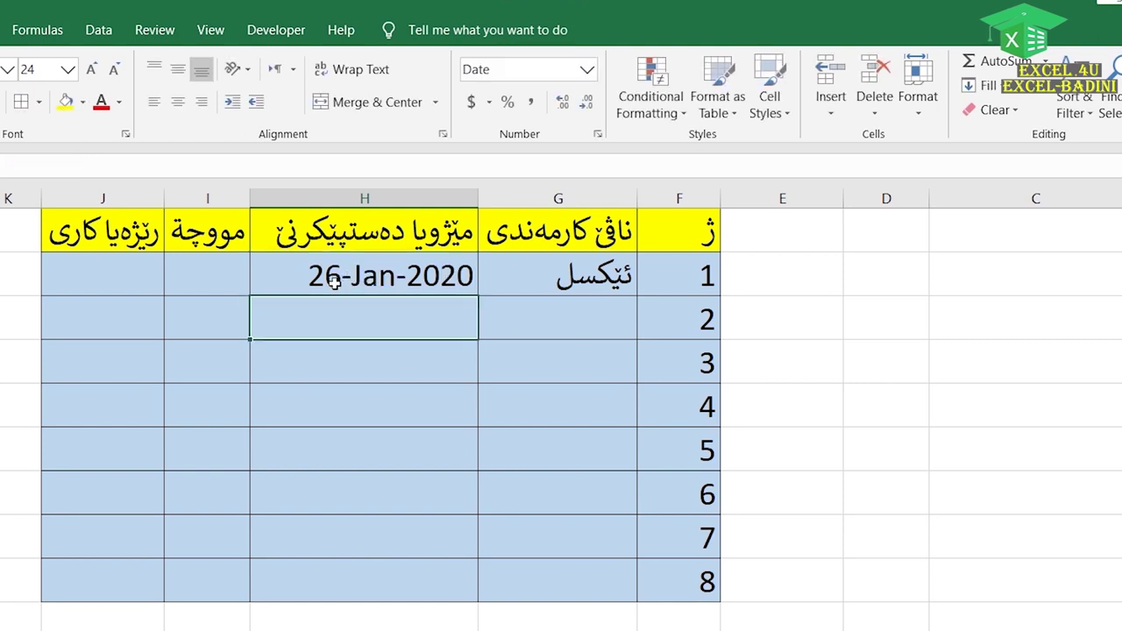
double_click(376, 323)
type("31/")
type("3/202")
type("0")
key("Return")
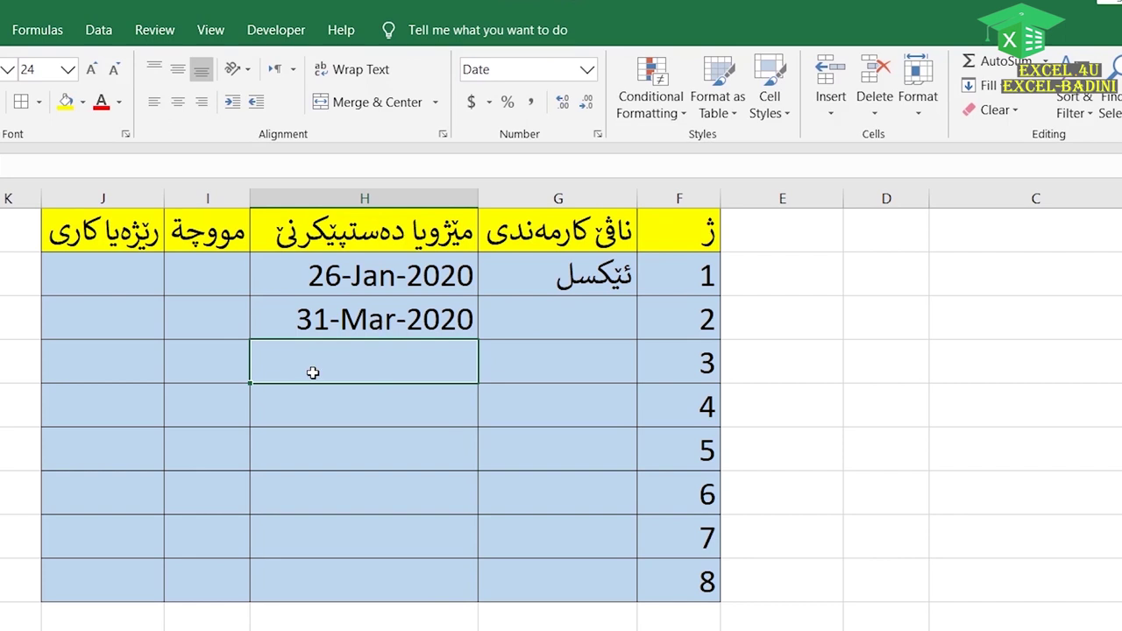
left_click(302, 321)
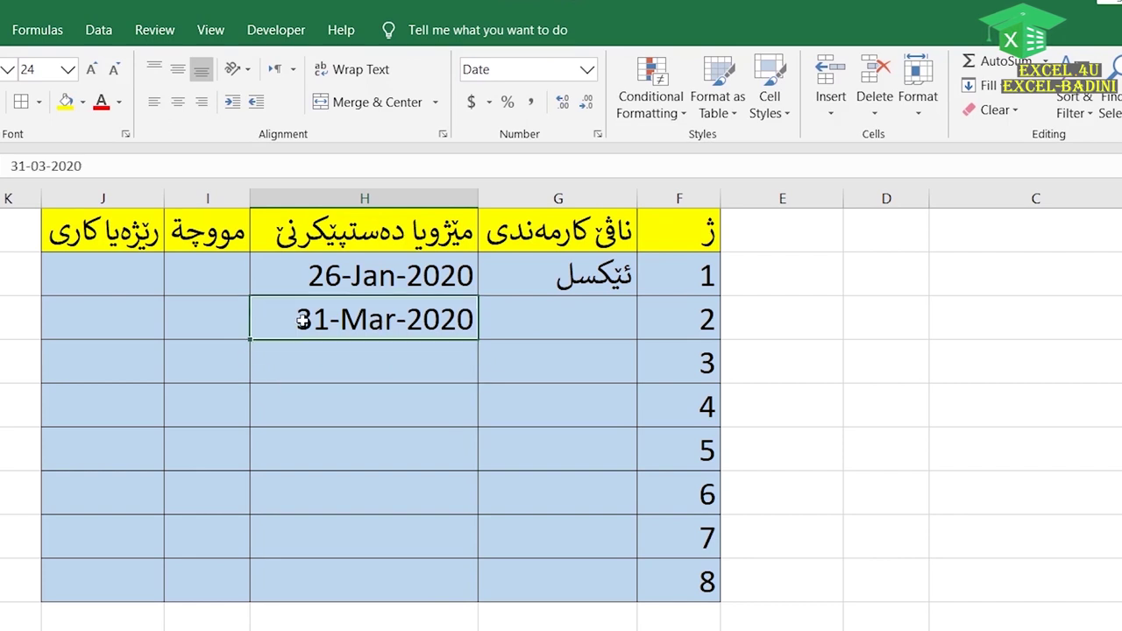
key("Delete")
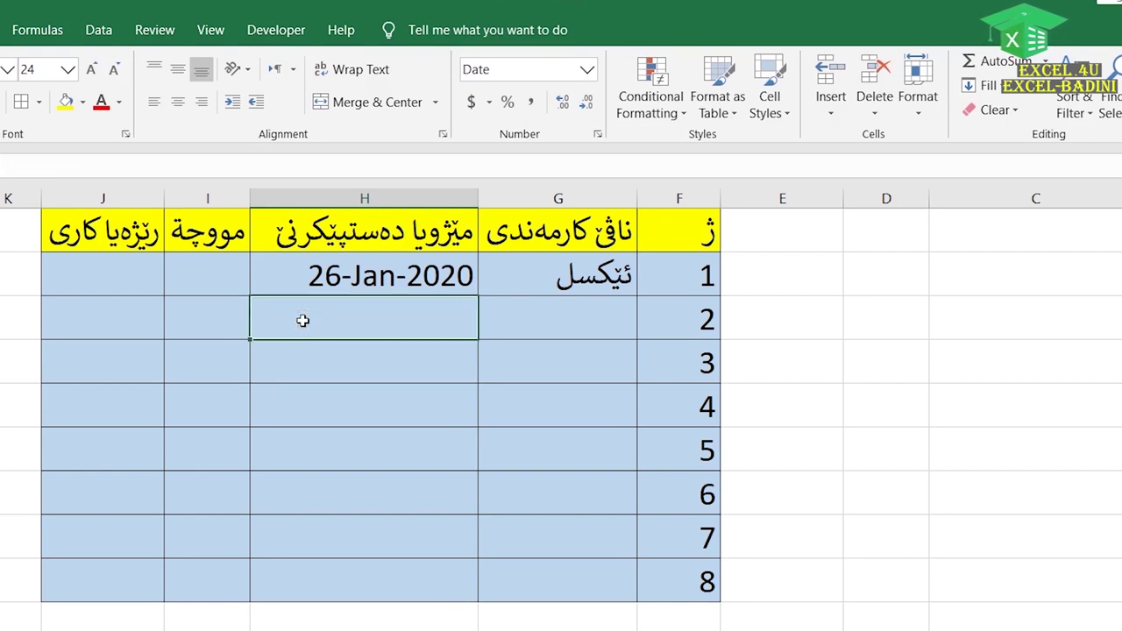
left_click(230, 289)
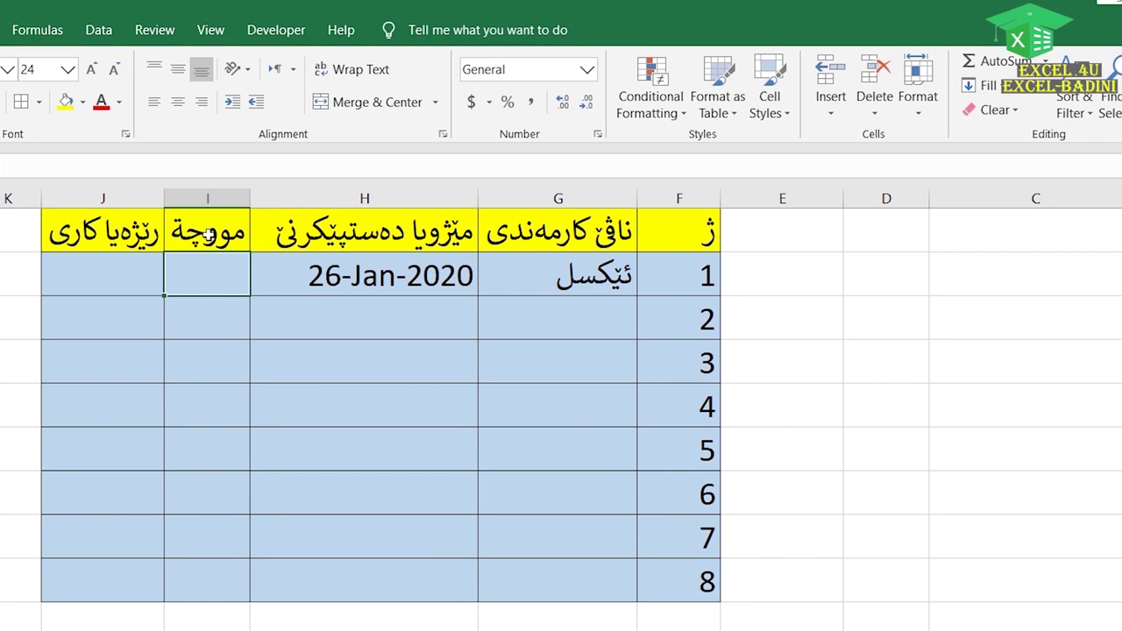
- Format the salary column I as Currency via More Number Formats
left_click(205, 199)
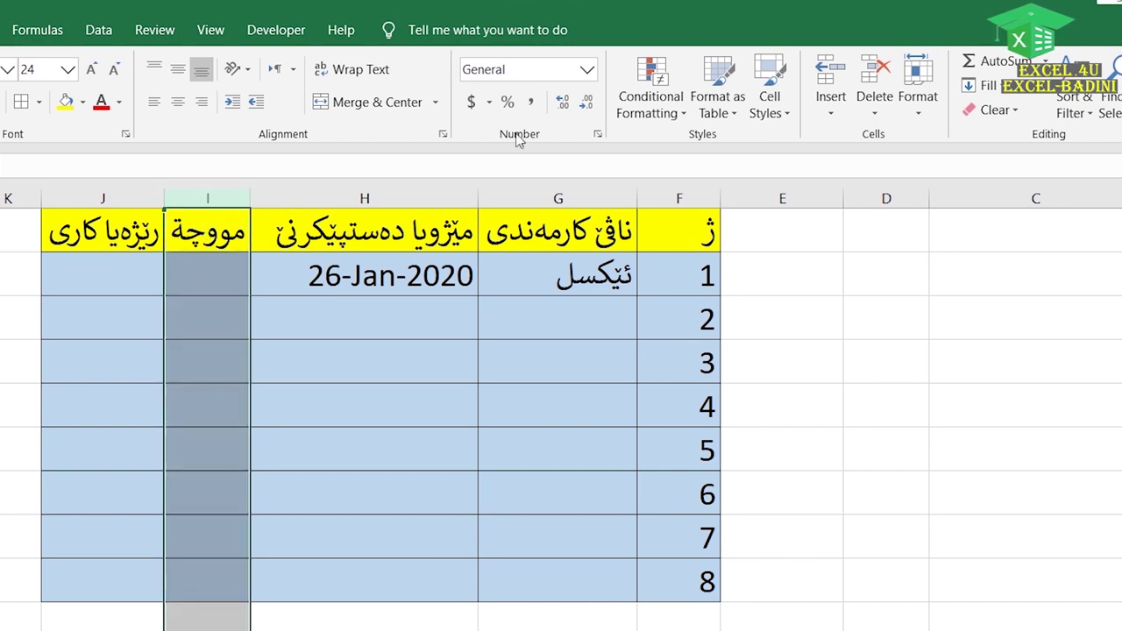
left_click(586, 70)
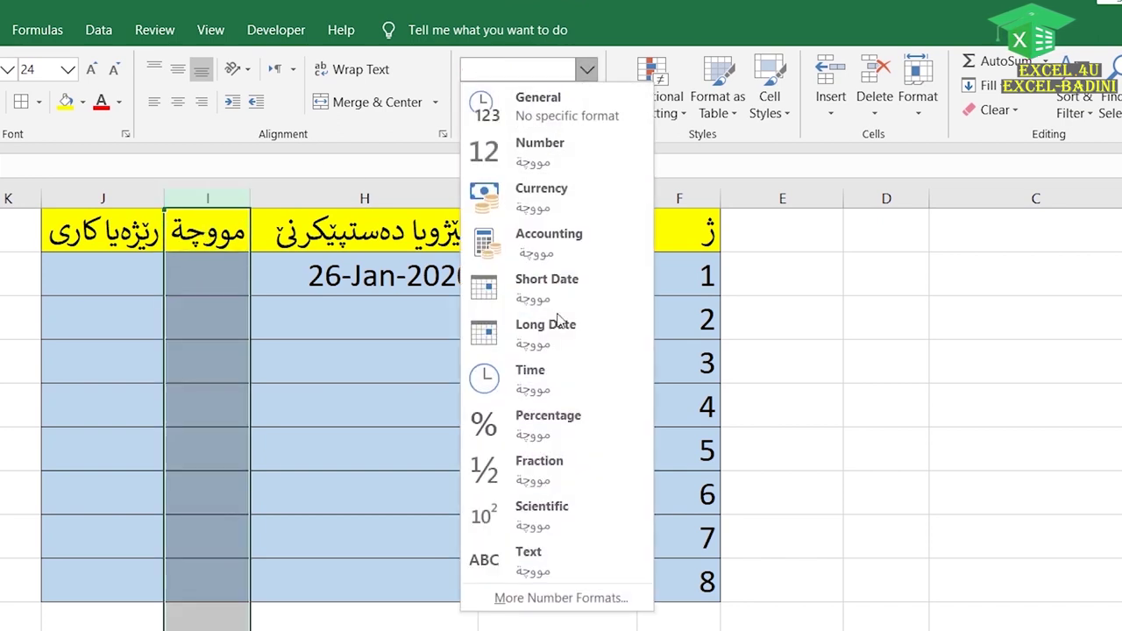
left_click(515, 598)
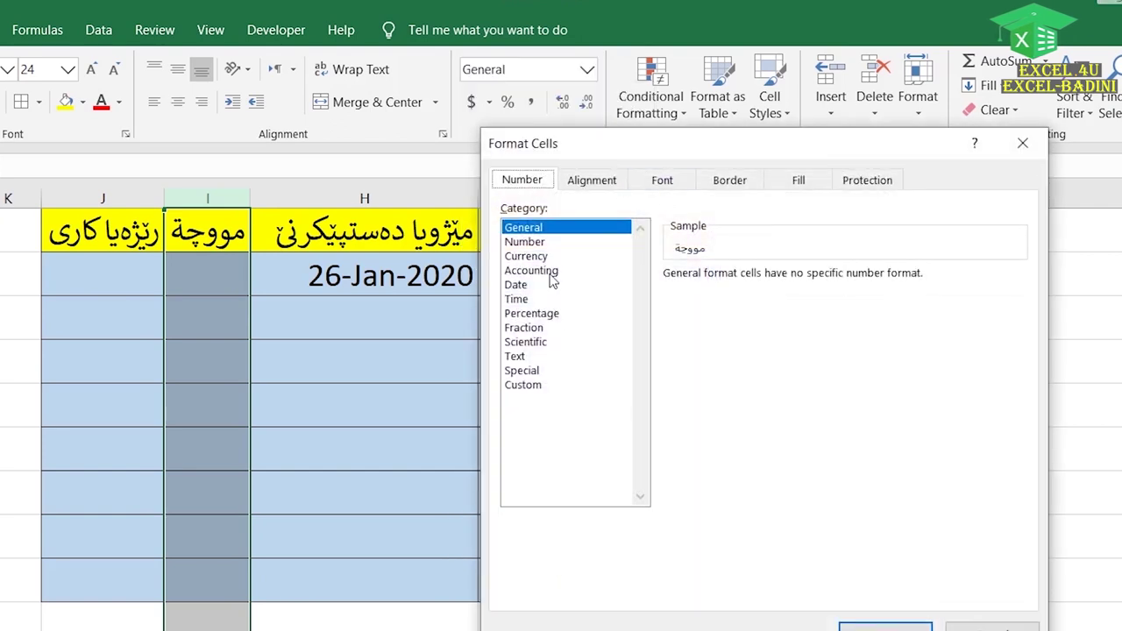
left_click(527, 258)
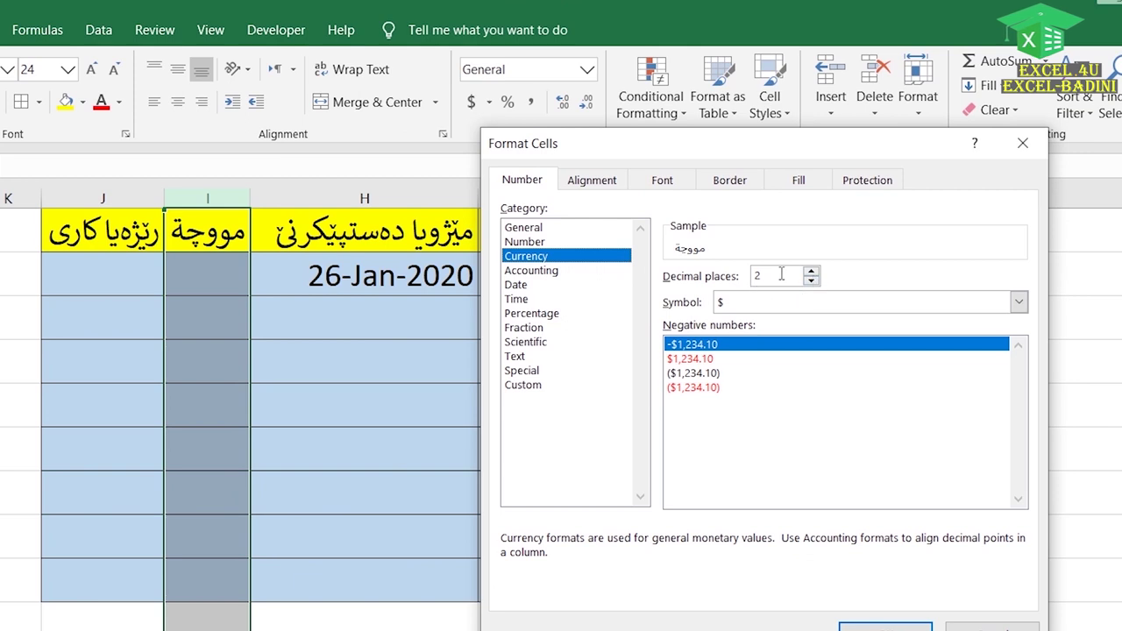
left_click(868, 628)
- Enter 1000 as the first salary in I2, showing $1,000.00
left_click(227, 274)
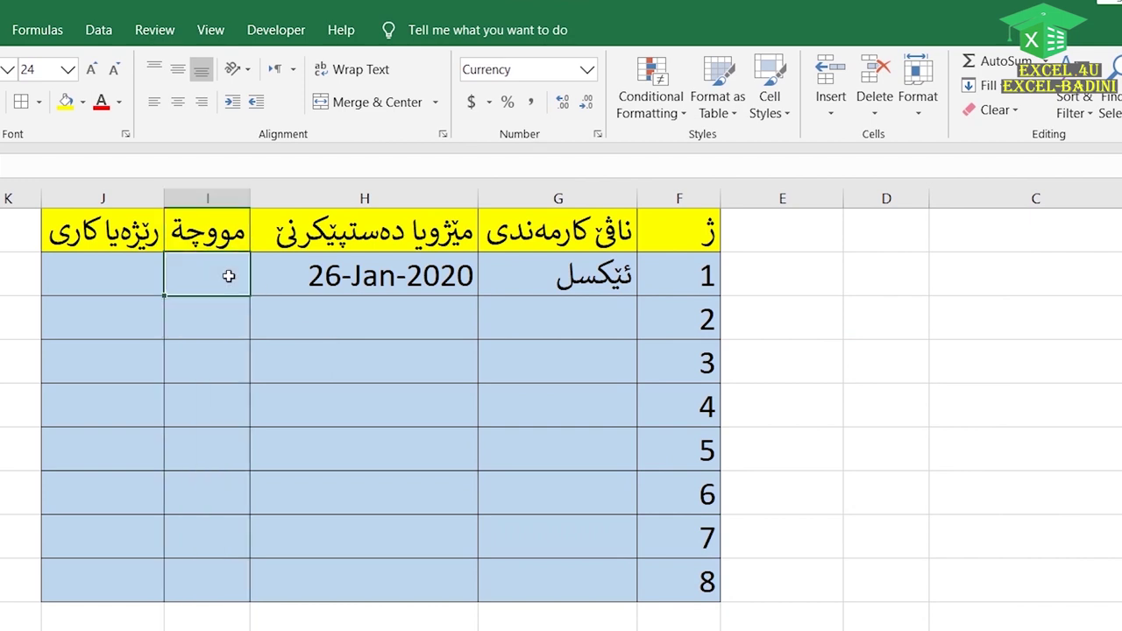
double_click(199, 270)
type("1000")
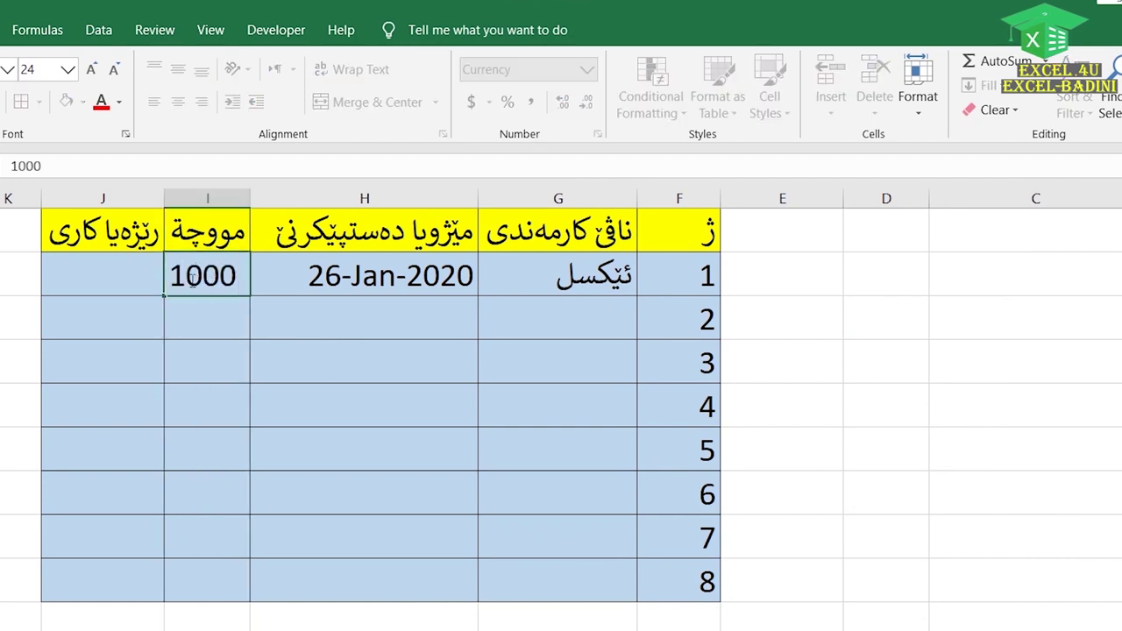
key("Return")
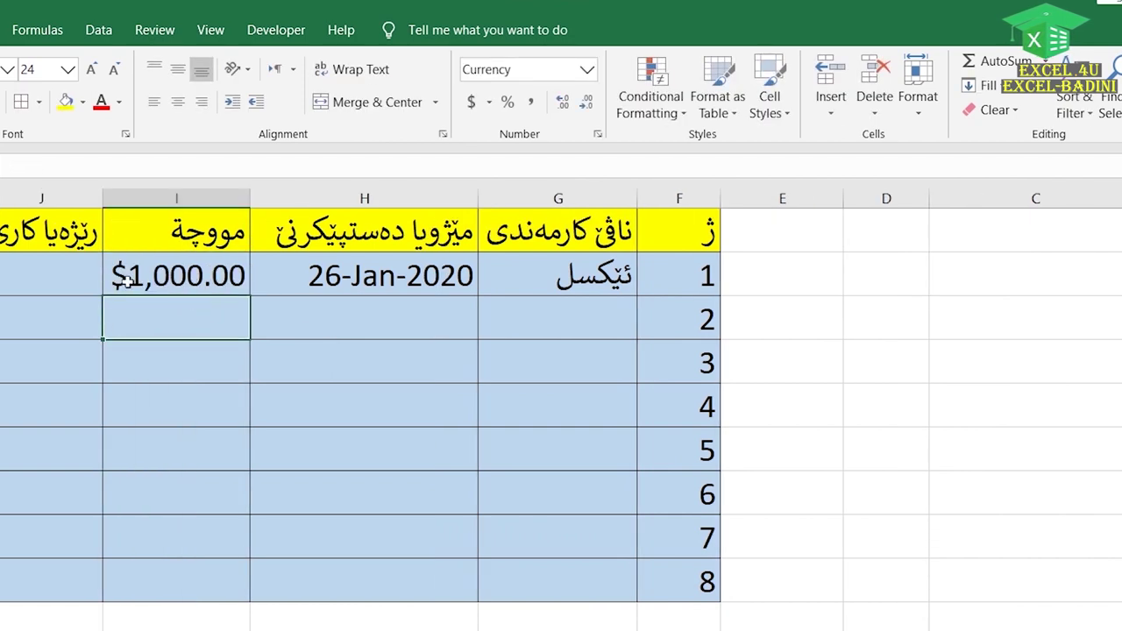
- Remove both decimal places from column I so I2 shows $1,000
left_click(204, 277)
left_click(181, 198)
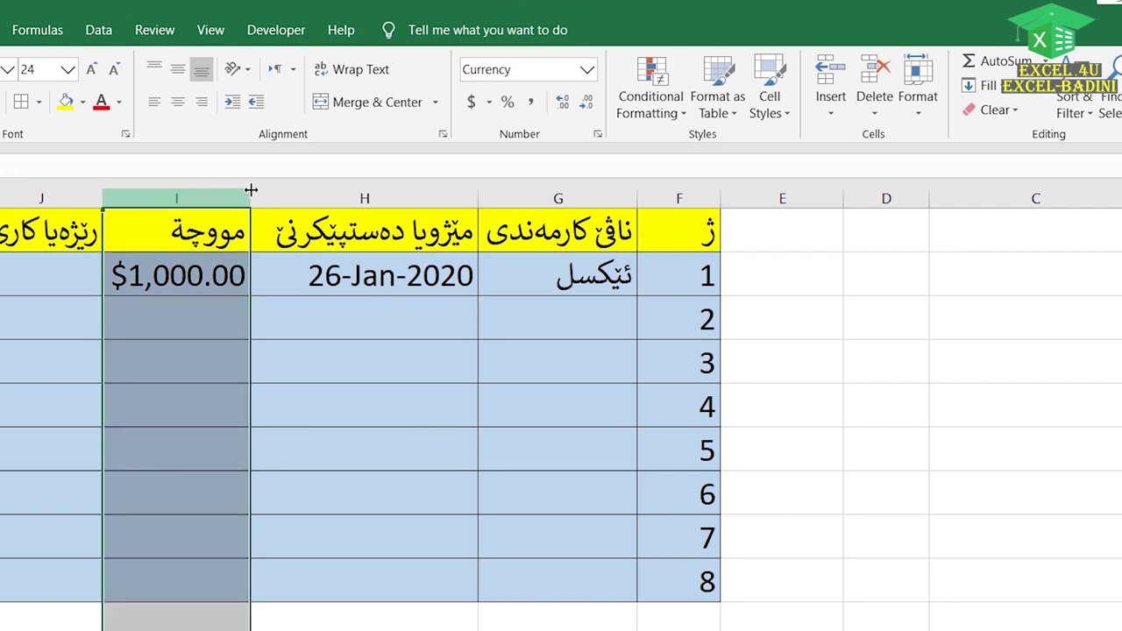
left_click(585, 107)
left_click(586, 107)
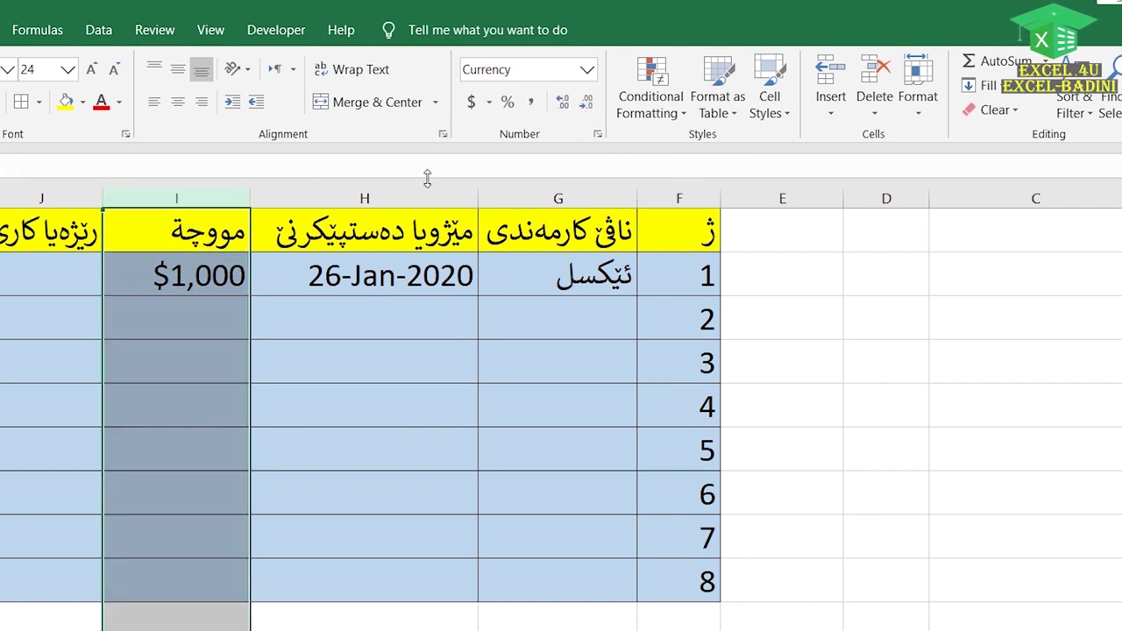
left_click(182, 275)
left_click(108, 271)
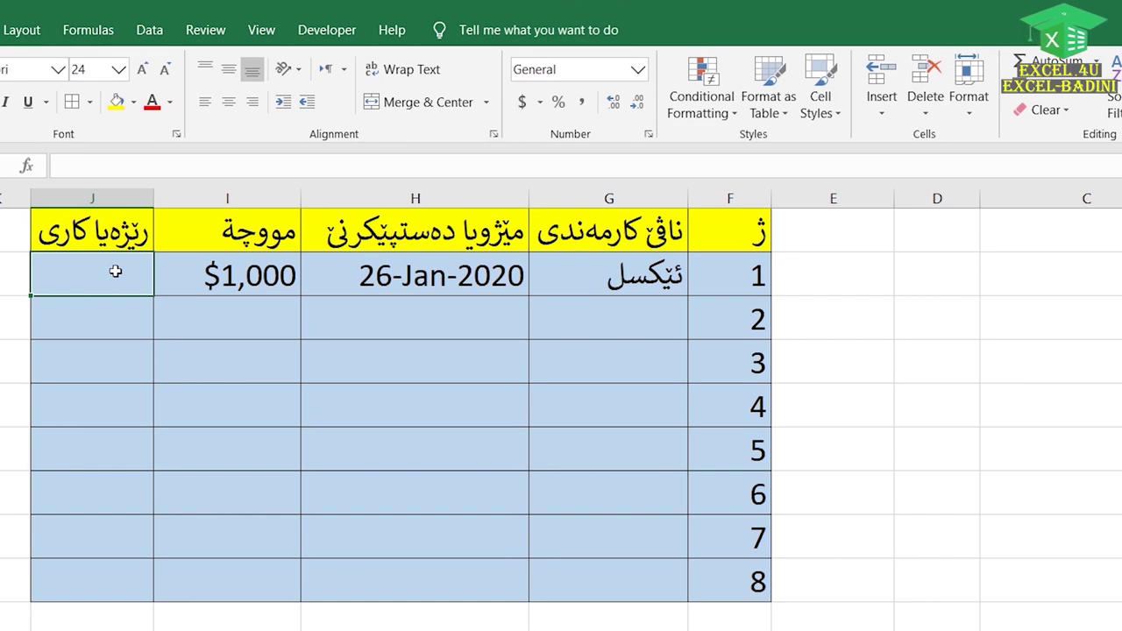
- Format column J as Percentage and enter 50, 100 and 20 in J2:J4
left_click(92, 199)
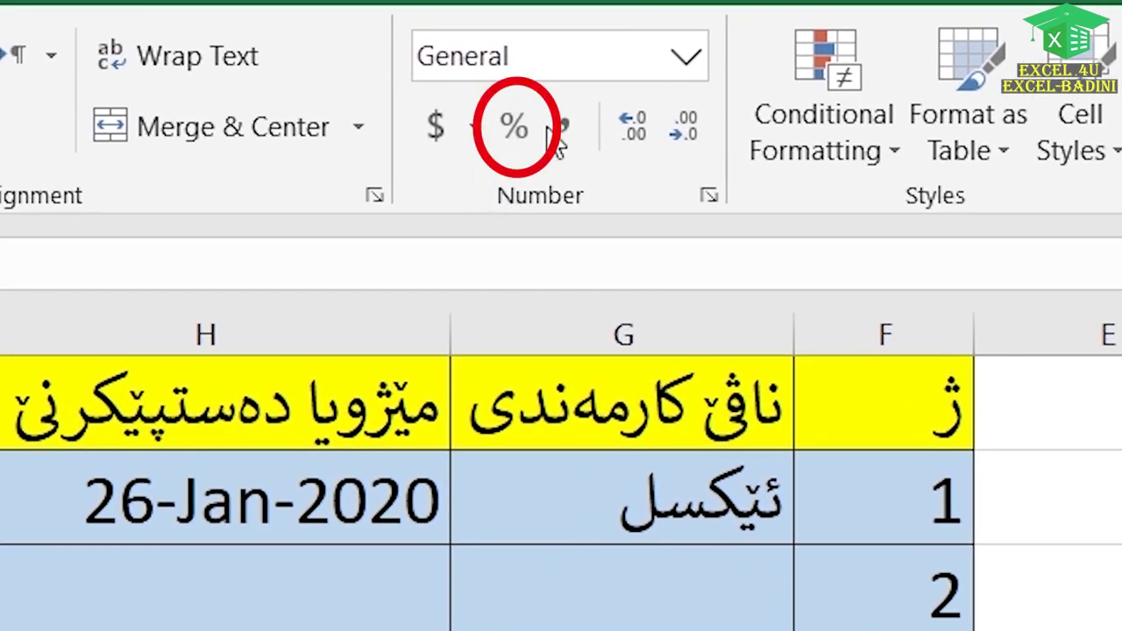
left_click(519, 132)
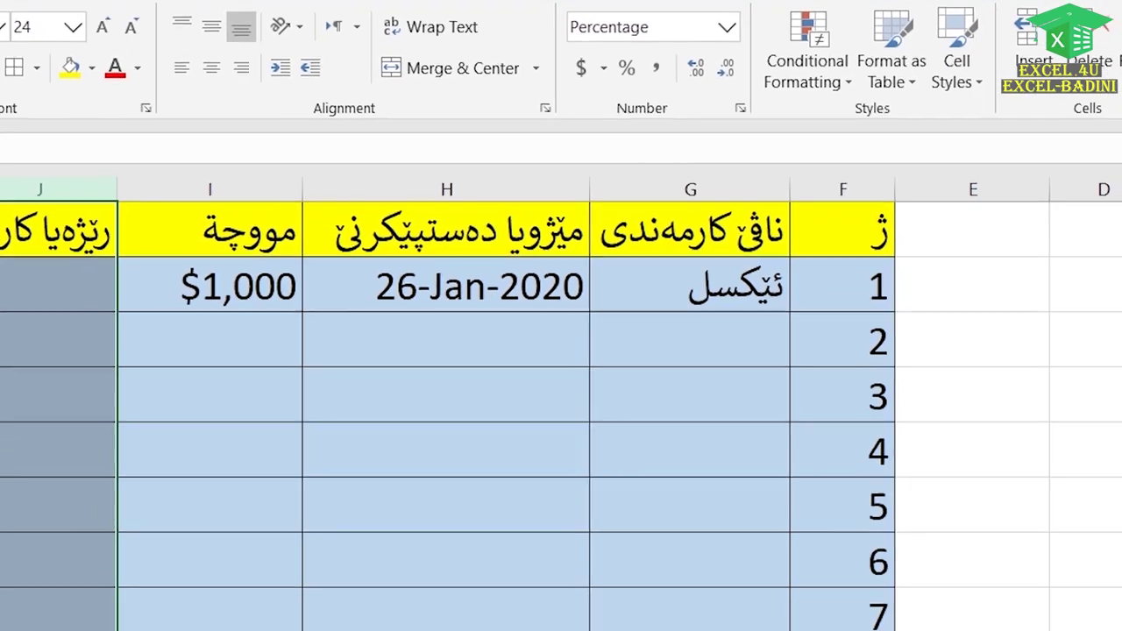
left_click(56, 273)
type("50")
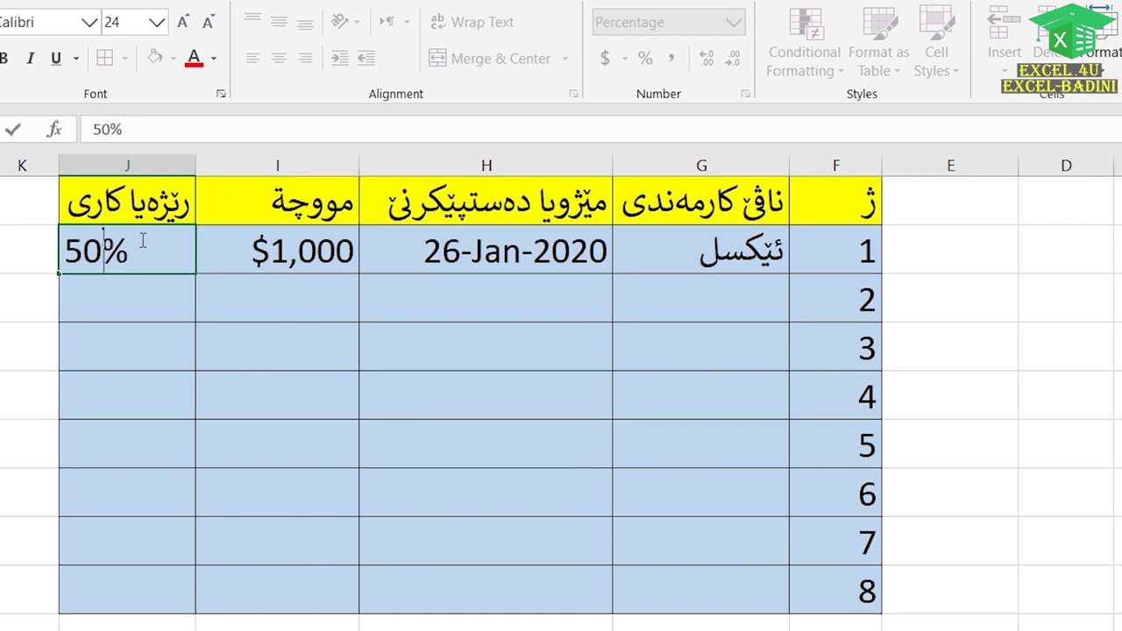
key("Return")
type("100")
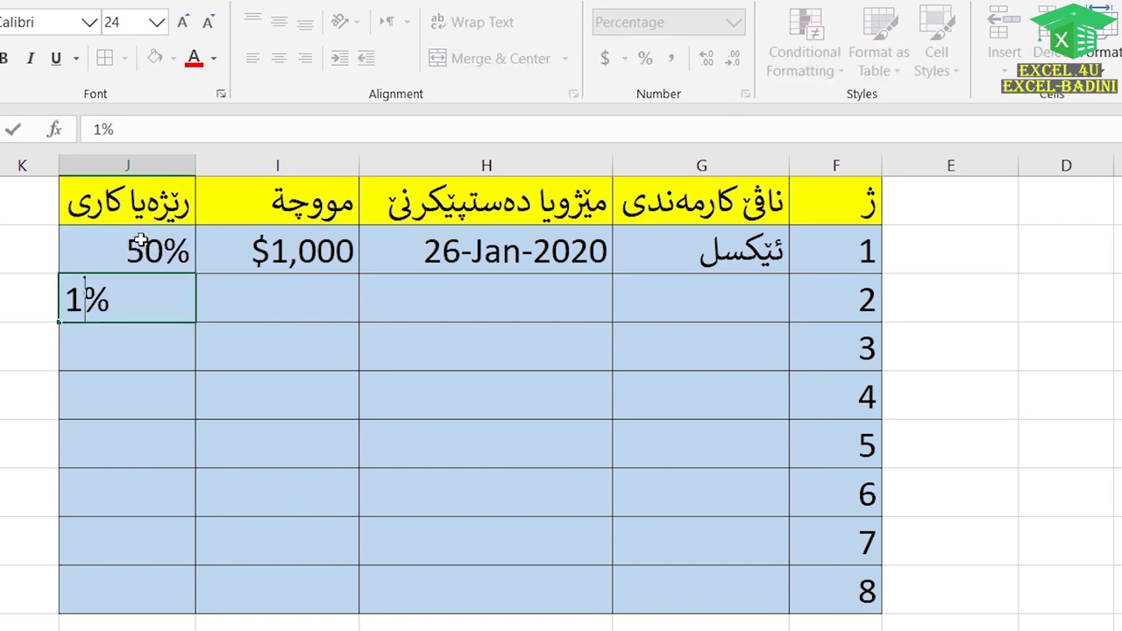
key("Return")
type("20")
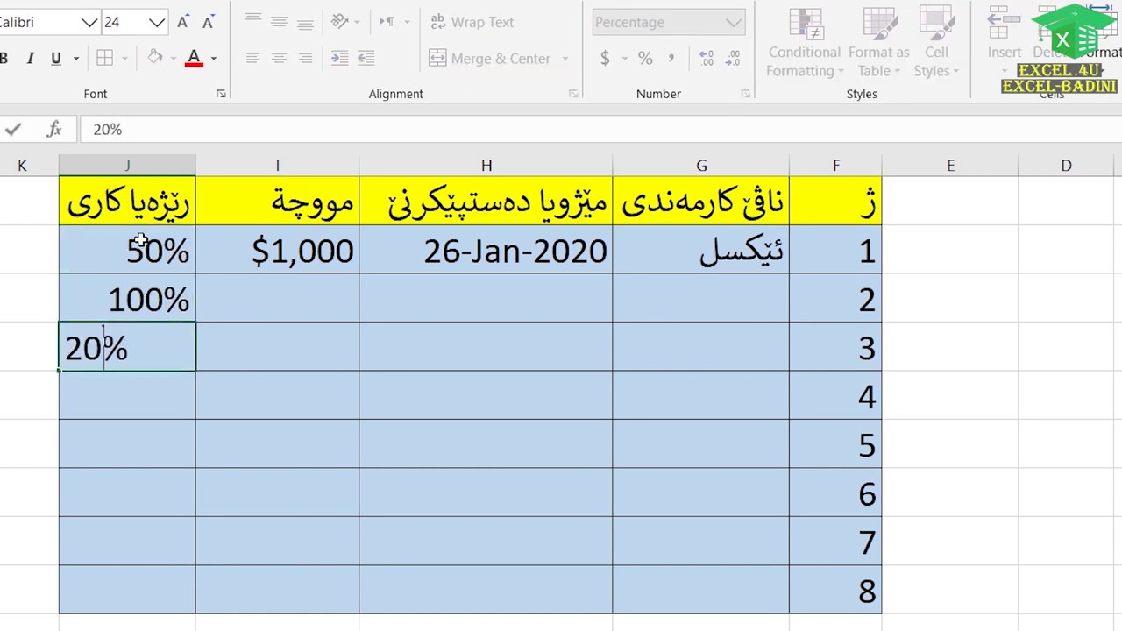
key("Return")
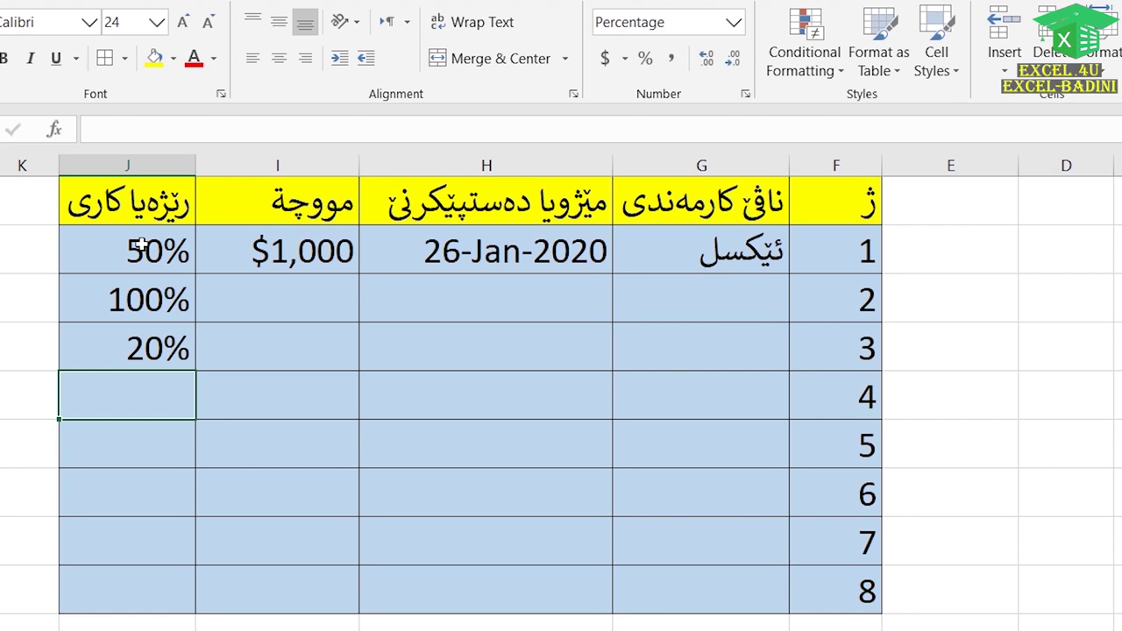
- Apply the Percentage category to column J in Format Cells
left_click(143, 250)
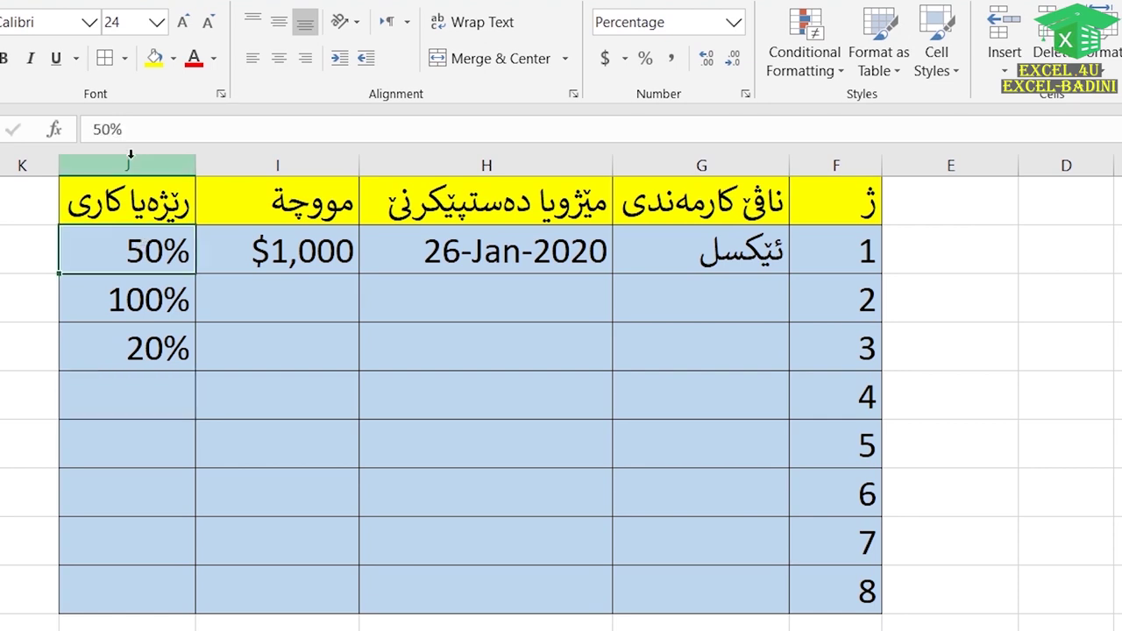
left_click(128, 156)
right_click(131, 245)
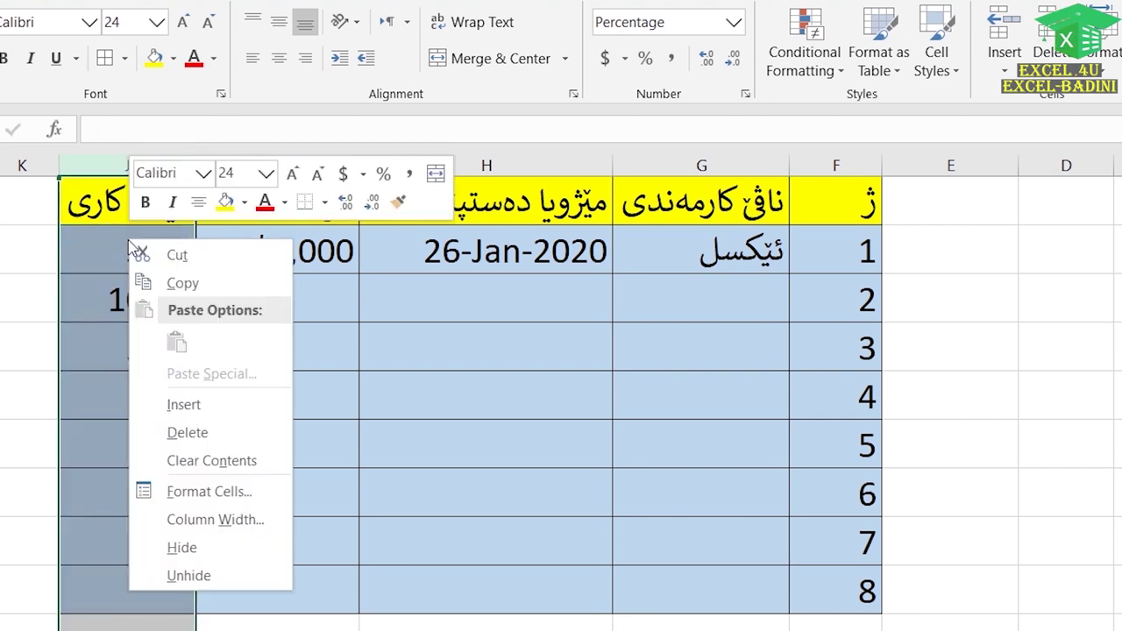
left_click(180, 492)
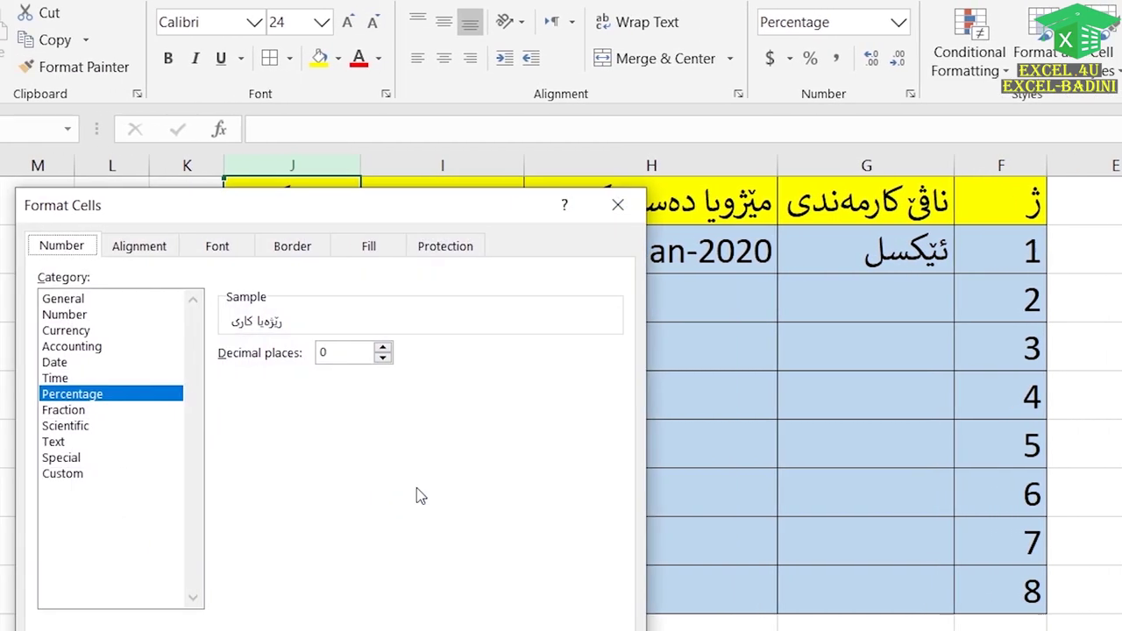
left_click(92, 397)
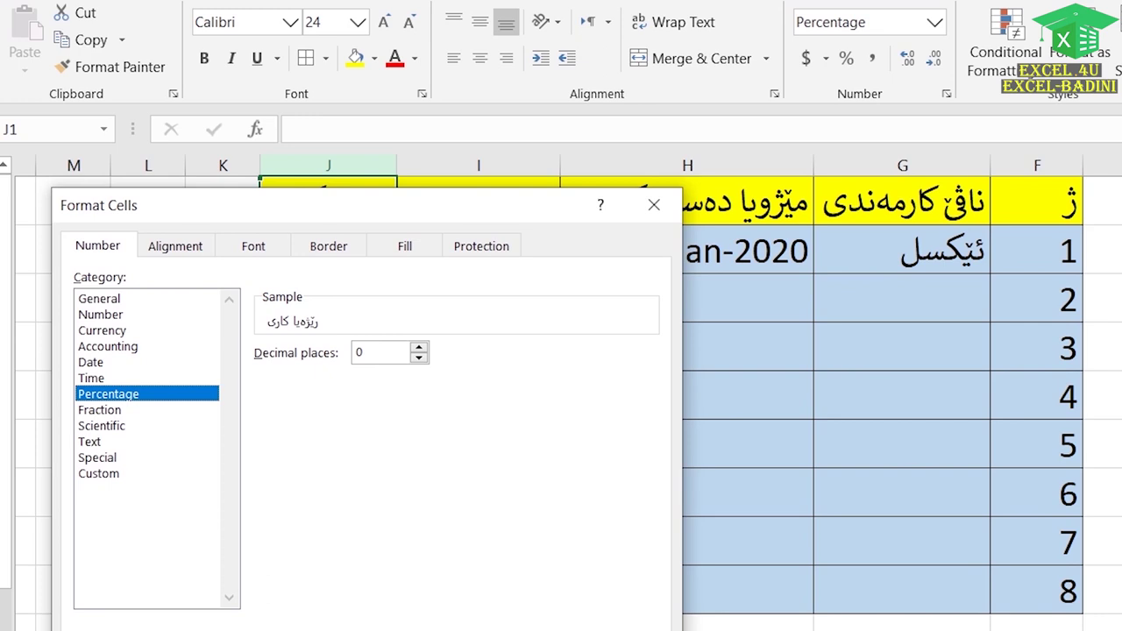
key("Return")
- Choose Percentage from the format list and remove both decimals, showing 50%, 100%, 20%
left_click(934, 23)
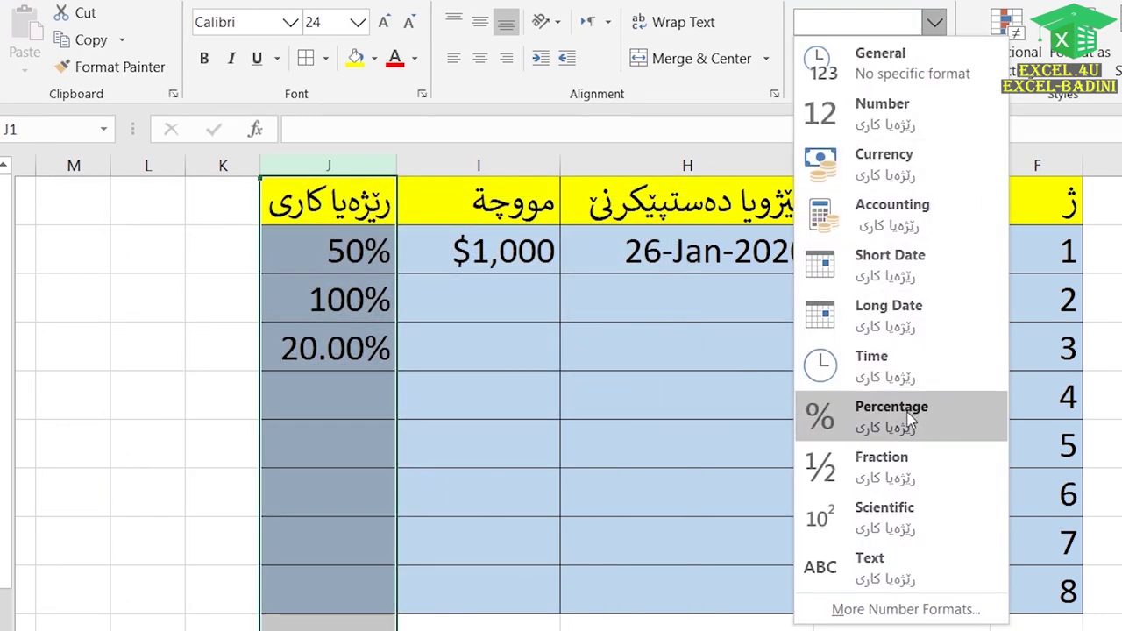
left_click(877, 425)
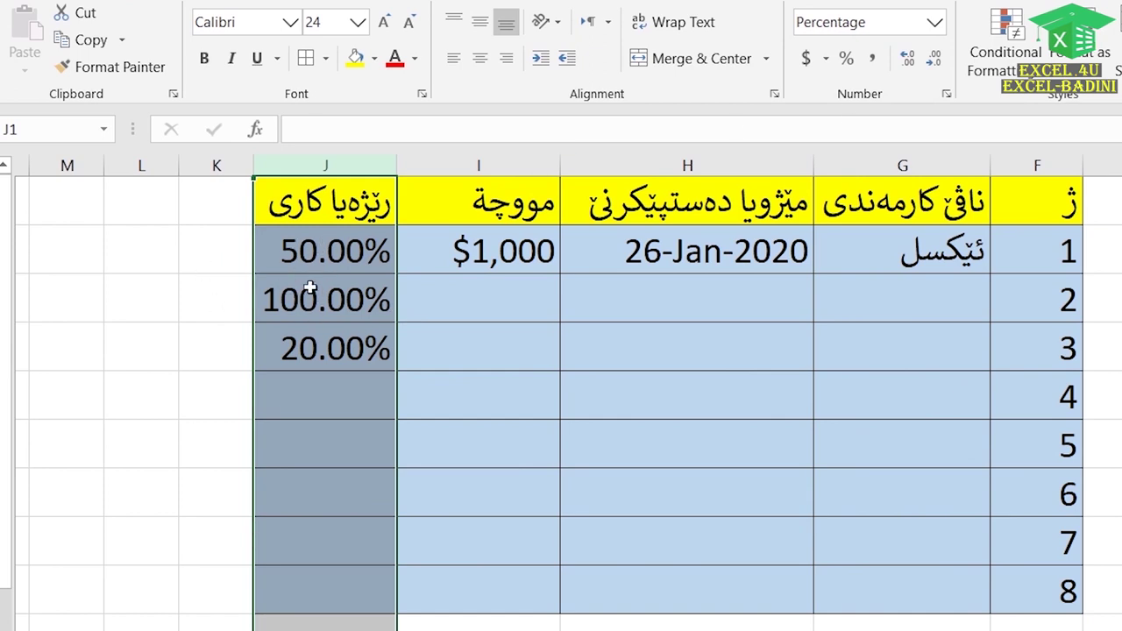
left_click(933, 61)
left_click(933, 61)
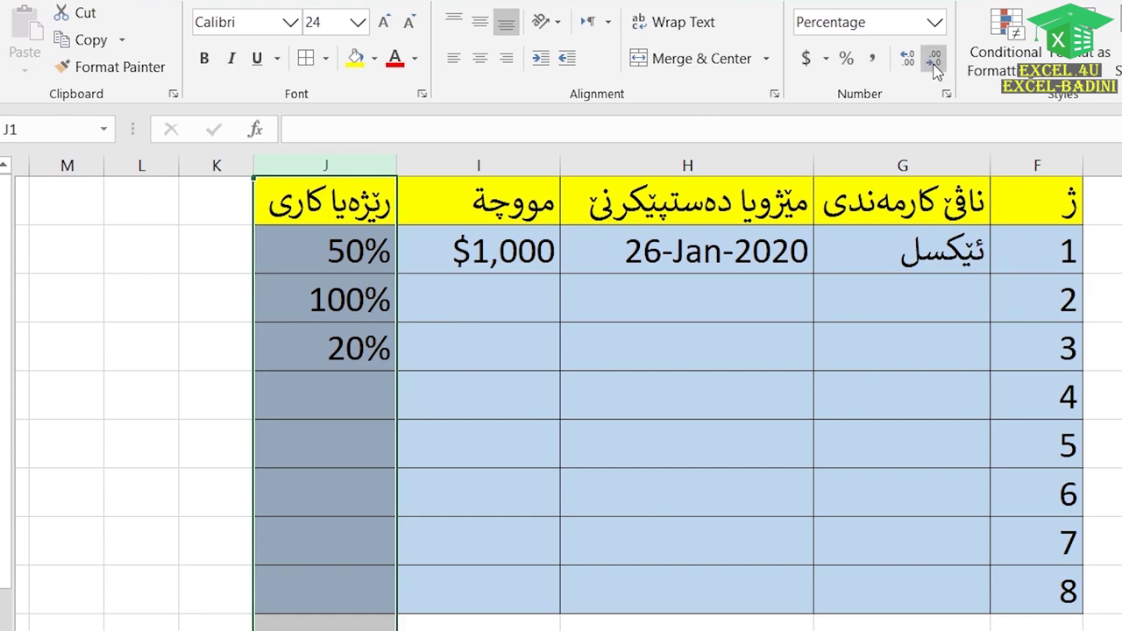
left_click(298, 248)
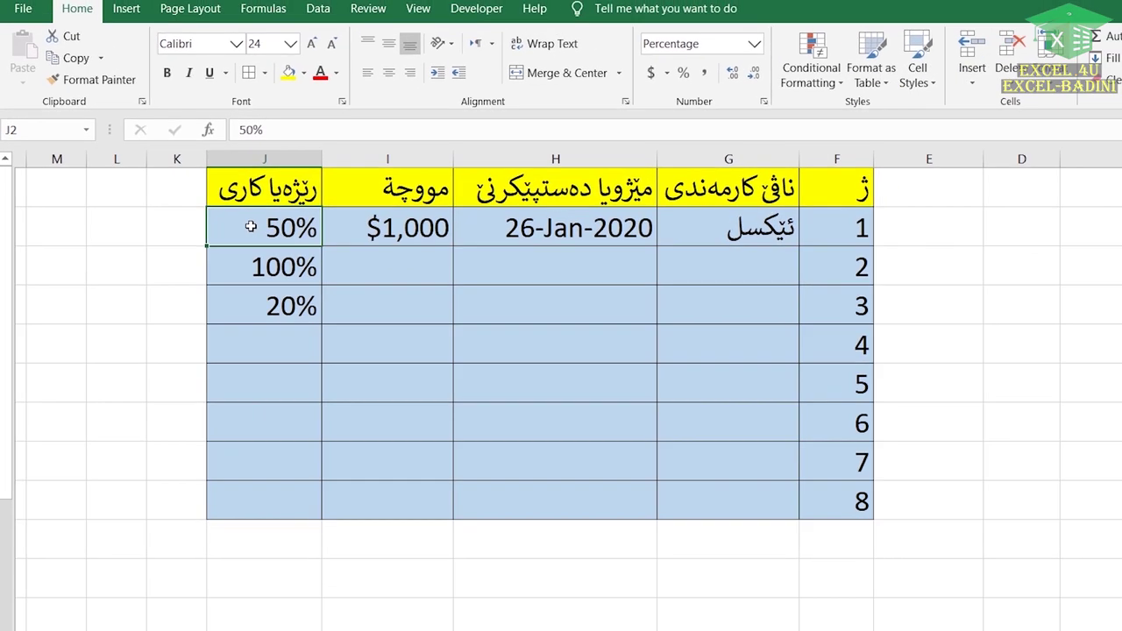
left_click(263, 312)
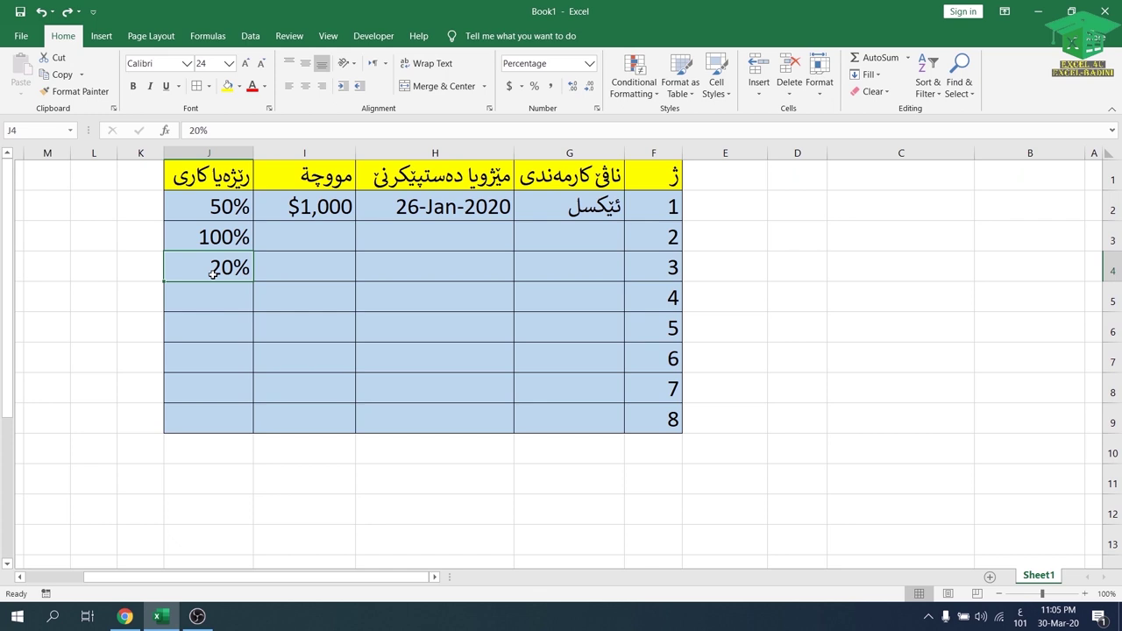